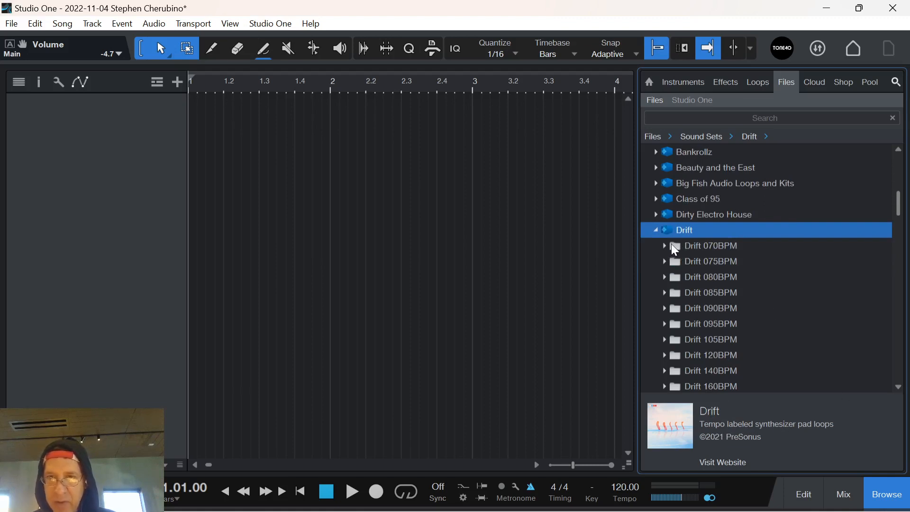
Audition the four loops in the Drift 105BPM folder of the Drift sound set
{"action": "scroll", "coordinate": [724, 346], "scroll_direction": "down", "scroll_amount": 1}
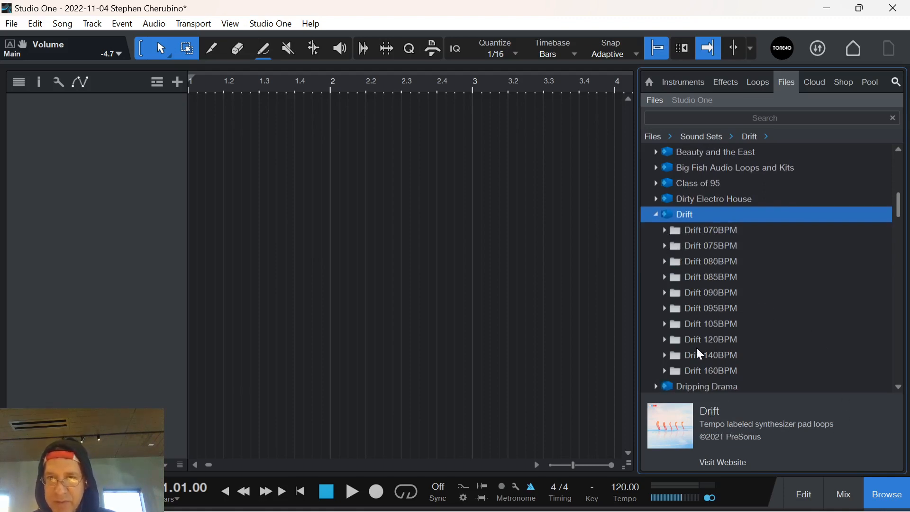
{"action": "left_click", "coordinate": [665, 324]}
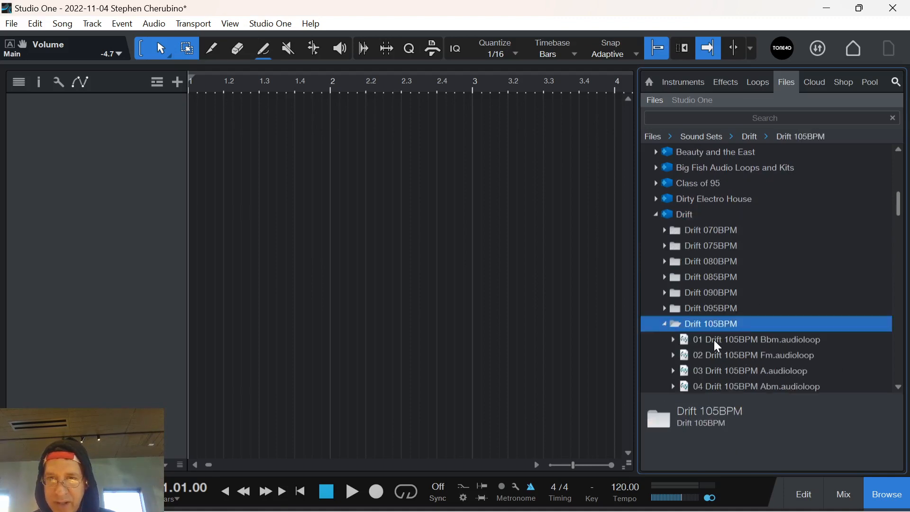
{"action": "scroll", "coordinate": [724, 315], "scroll_direction": "down", "scroll_amount": 3}
{"action": "left_click", "coordinate": [724, 294]}
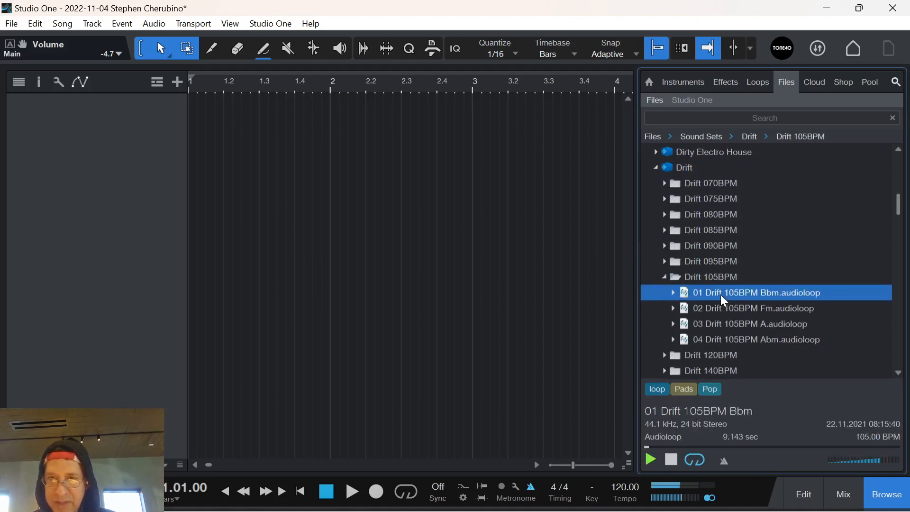
{"action": "left_click", "coordinate": [724, 308]}
{"action": "left_click", "coordinate": [731, 323]}
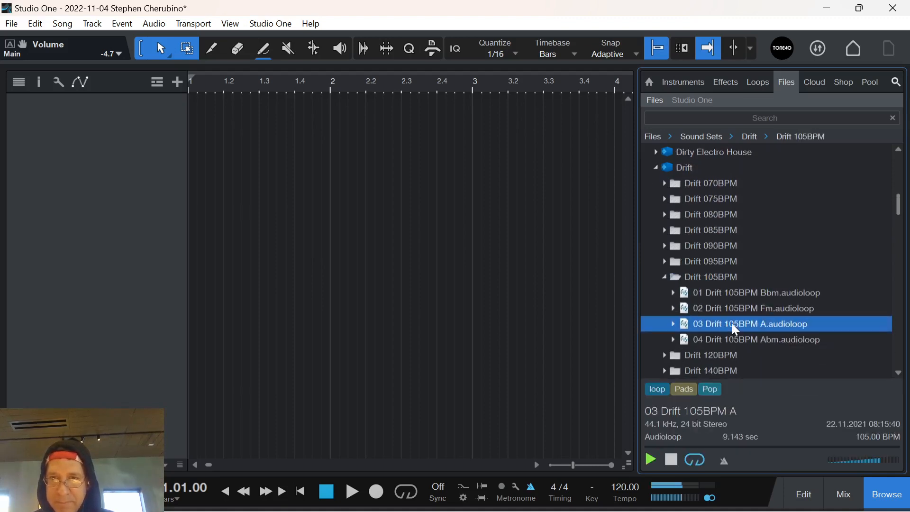
{"action": "left_click", "coordinate": [733, 341]}
{"action": "left_click", "coordinate": [728, 294]}
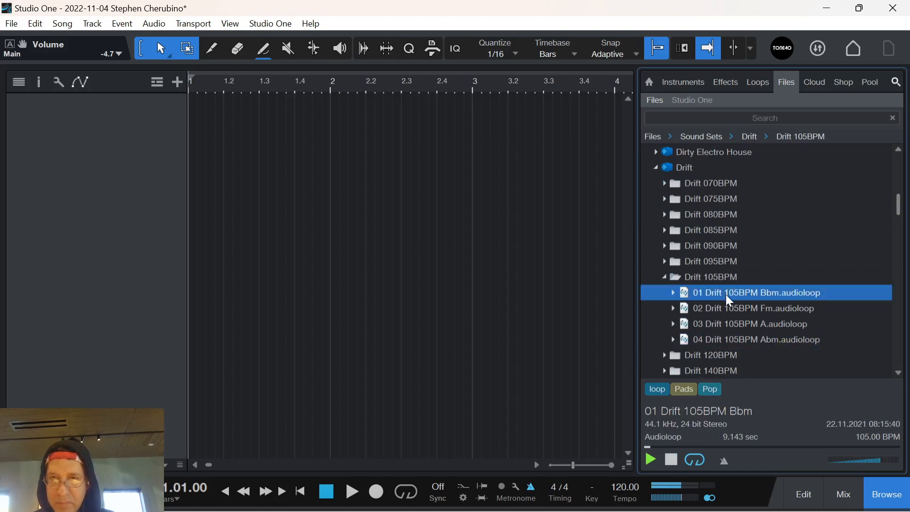
Audition loops 01 to 04 in the Drift 095BPM folder instead of the 105BPM ones
{"action": "left_click", "coordinate": [664, 277]}
{"action": "left_click", "coordinate": [665, 261]}
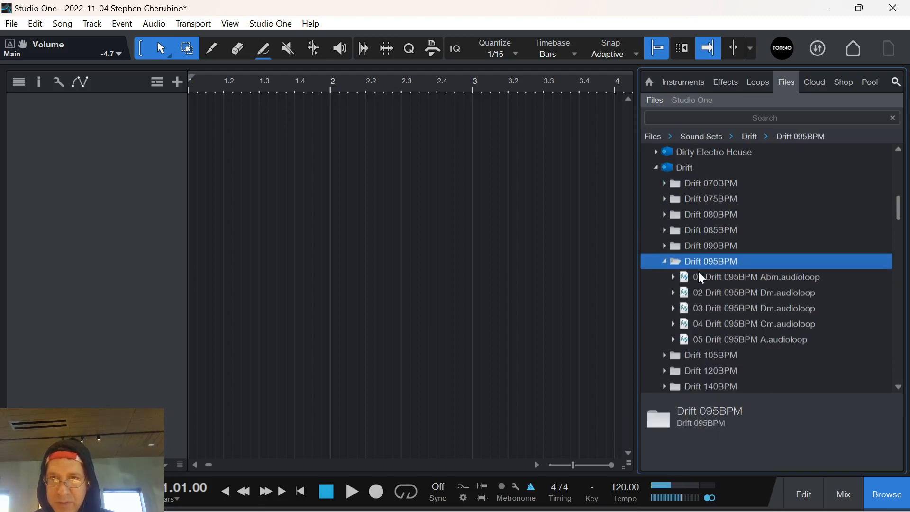
{"action": "left_click", "coordinate": [711, 277]}
{"action": "left_click", "coordinate": [733, 293]}
{"action": "left_click", "coordinate": [707, 307]}
{"action": "left_click", "coordinate": [710, 324]}
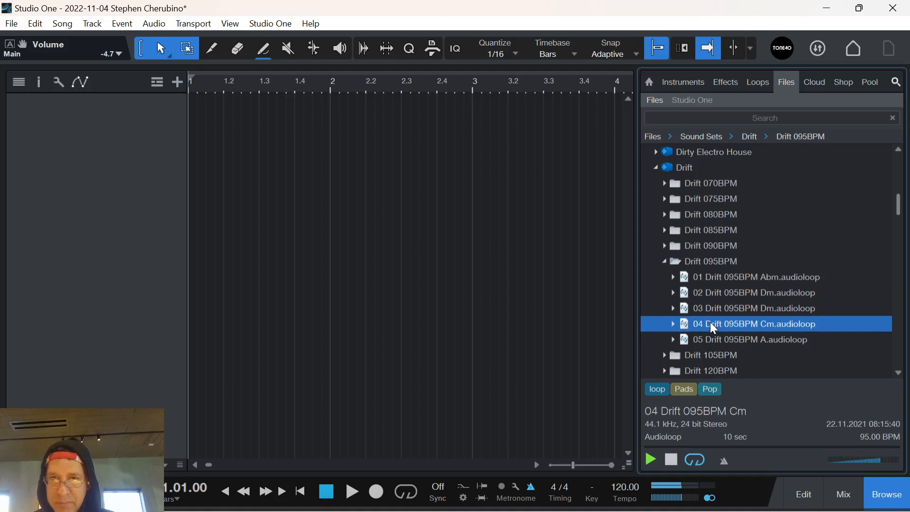
{"action": "left_click", "coordinate": [704, 291]}
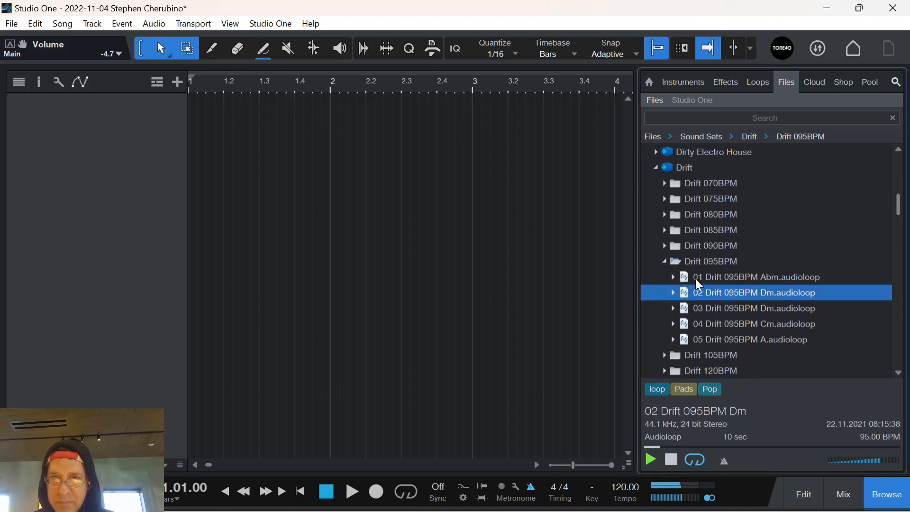
{"action": "left_click", "coordinate": [697, 280]}
Audition loops 01 to 04 in the Drift 090BPM folder, ending with 01 Drift 090BPM Dm, and stop the preview
{"action": "left_click", "coordinate": [665, 262]}
{"action": "left_click", "coordinate": [664, 245]}
{"action": "left_click", "coordinate": [718, 263]}
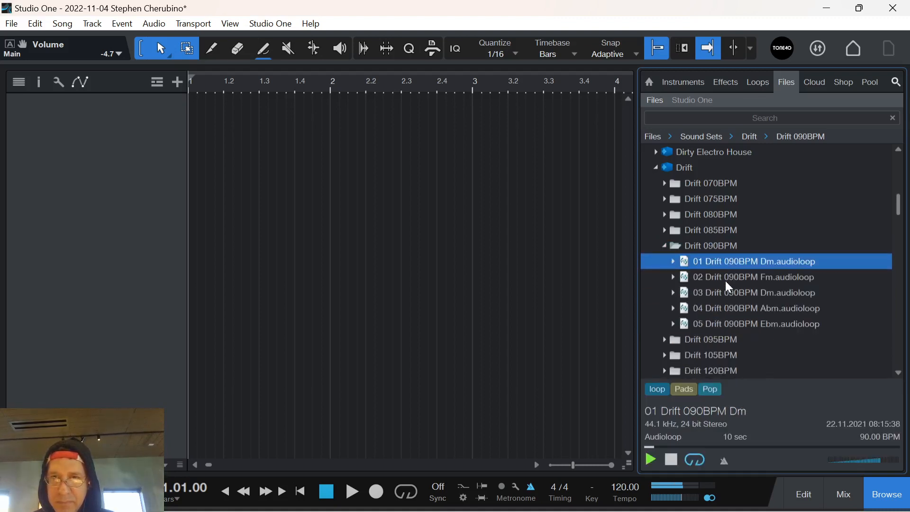
{"action": "left_click", "coordinate": [729, 282]}
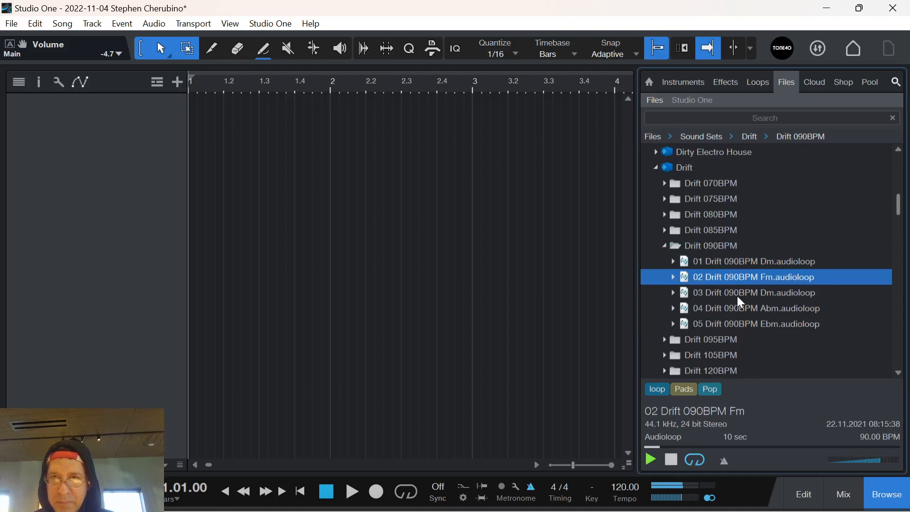
{"action": "left_click", "coordinate": [742, 295]}
{"action": "left_click", "coordinate": [752, 310]}
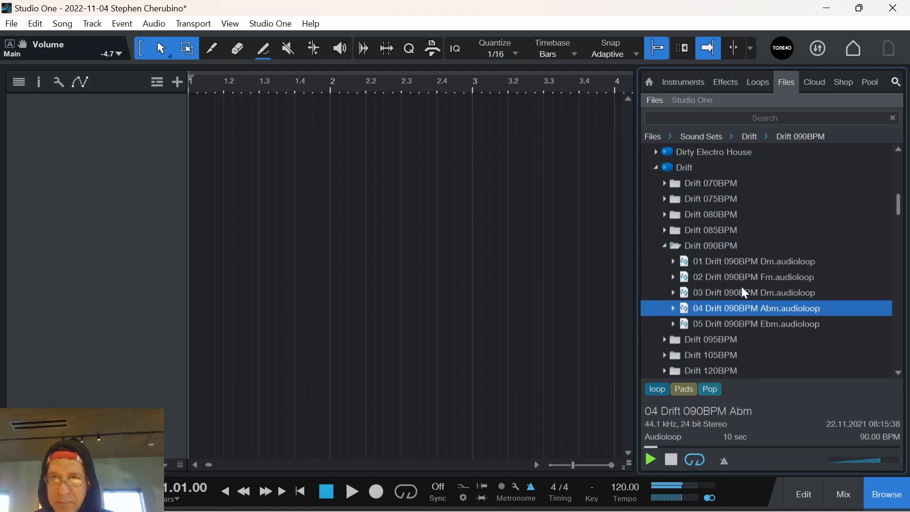
{"action": "left_click", "coordinate": [739, 264]}
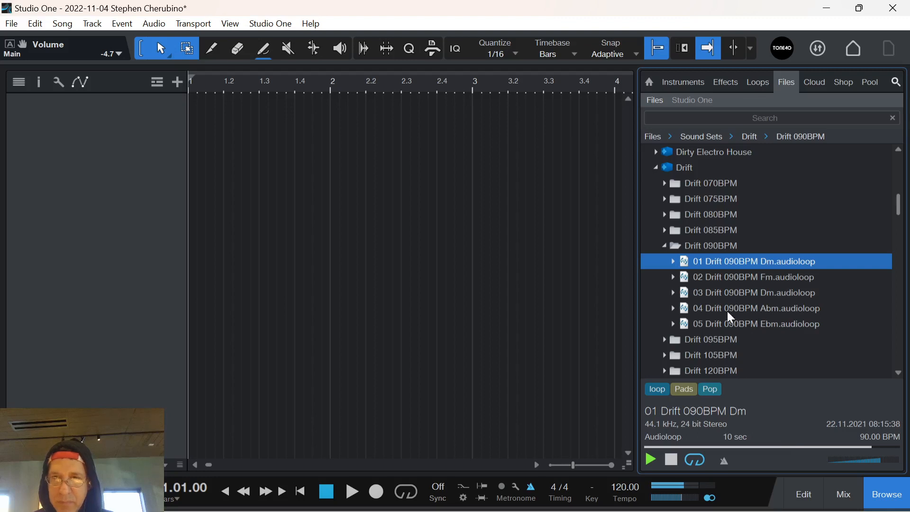
{"action": "left_click", "coordinate": [672, 456]}
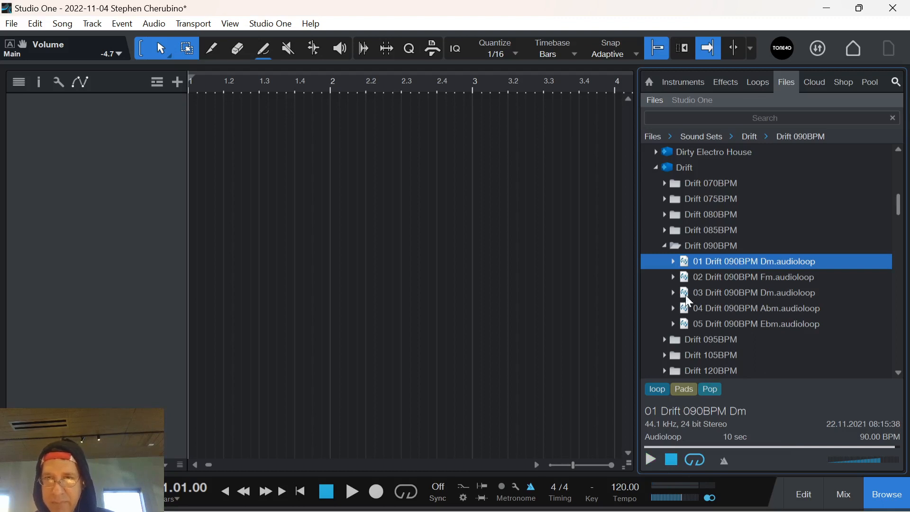
Place the 01 Drift 090BPM Dm audioloop at bar 1 on a new track in the empty arrangement
{"action": "left_click_drag", "start_coordinate": [691, 263], "coordinate": [212, 143]}
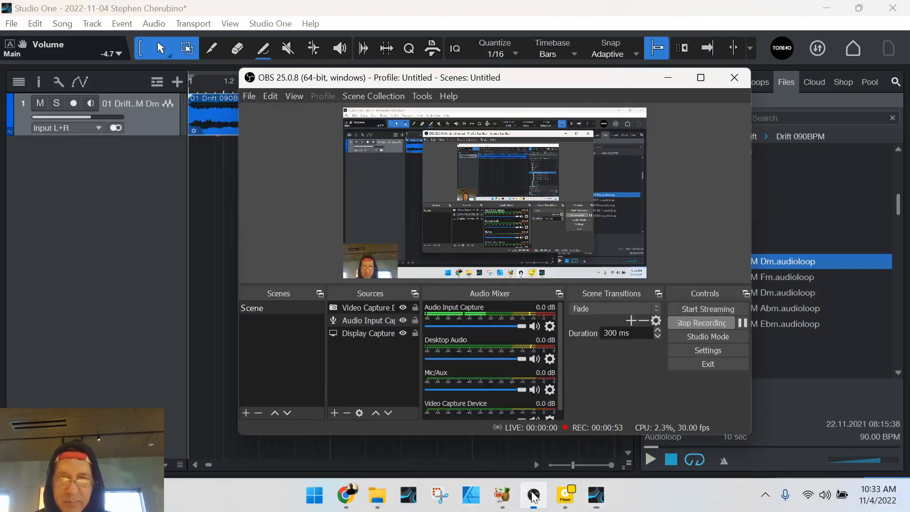
{"action": "left_click", "coordinate": [535, 496]}
{"action": "left_click", "coordinate": [534, 496]}
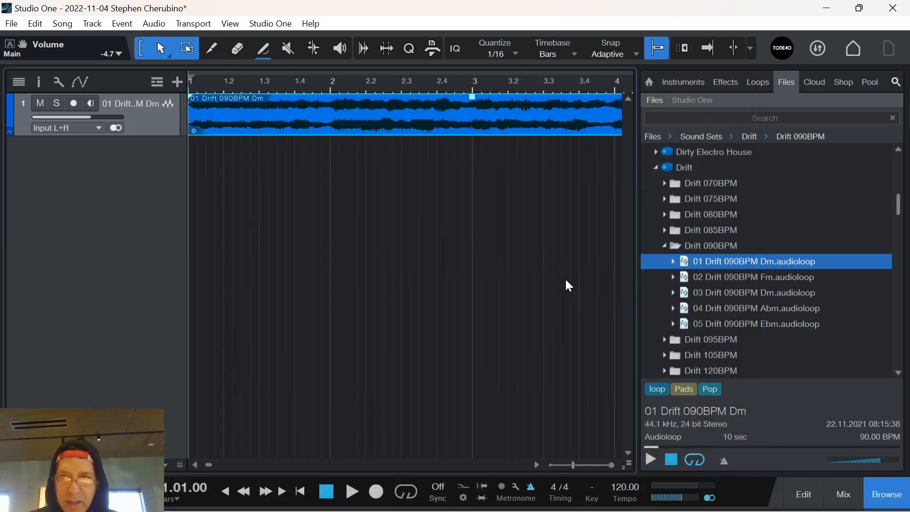
Set the song tempo to 90 BPM
{"action": "double_click", "coordinate": [619, 496]}
{"action": "type", "text": "90"}
{"action": "key", "text": "Return"}
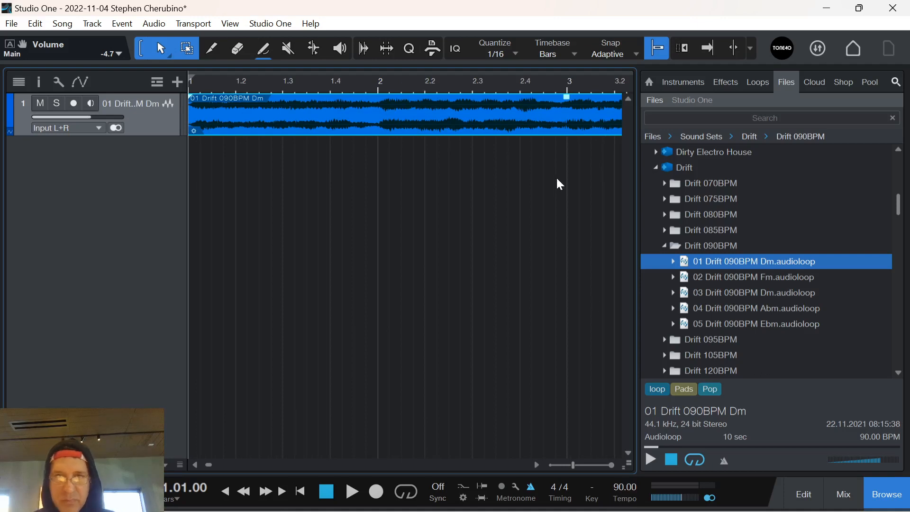
Loop playback over the Drift clip from bar 1 to bar 5, listen to it, and stop
{"action": "key", "text": "p"}
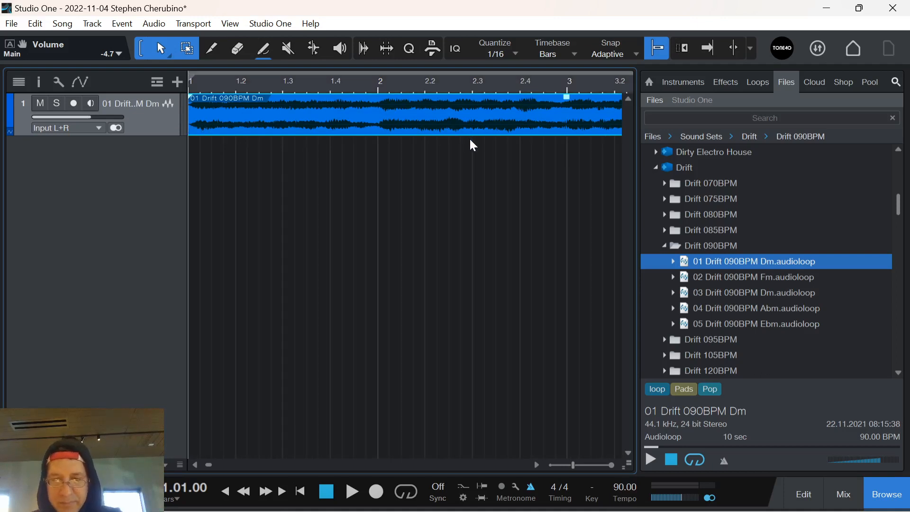
{"action": "key", "text": "KP_Divide"}
{"action": "key", "text": "space"}
{"action": "left_click_drag", "start_coordinate": [362, 85], "coordinate": [352, 53]}
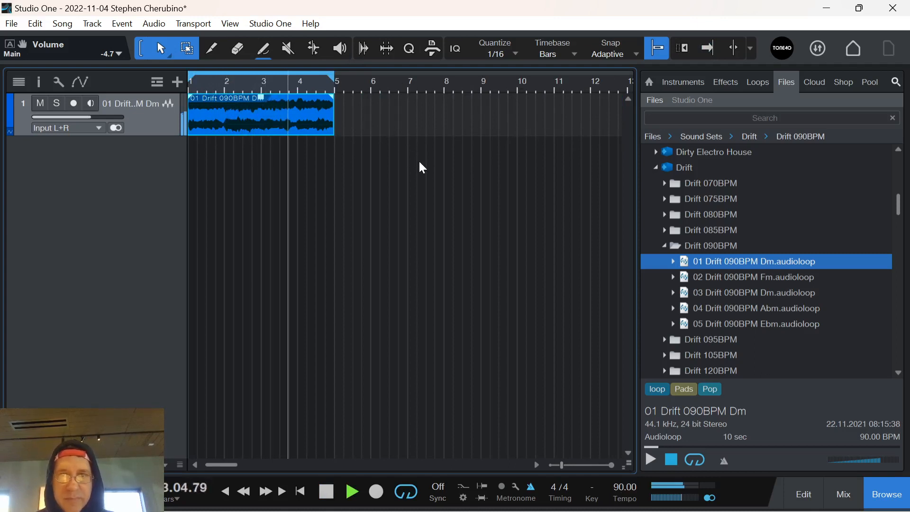
{"action": "key", "text": "space"}
{"action": "key", "text": "f"}
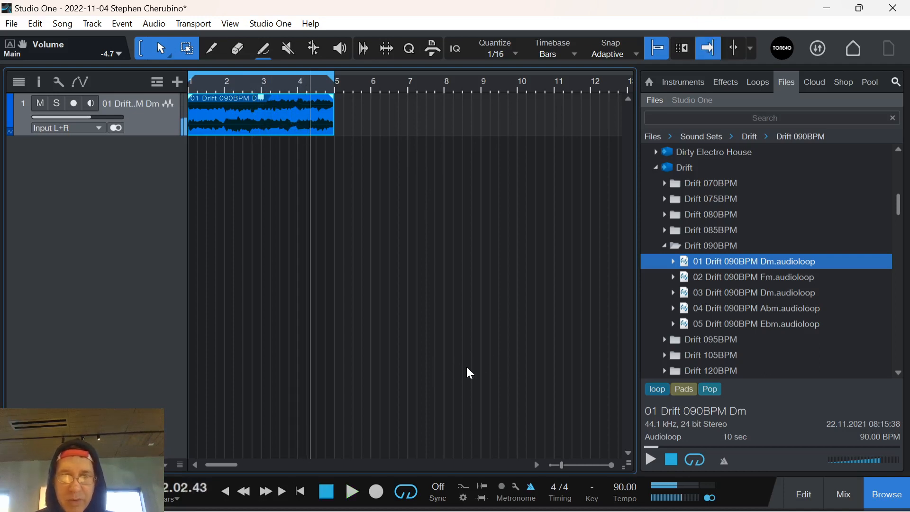
Add the PreSonus Impact drum sampler as a new instrument track below the Drift loop
{"action": "left_click", "coordinate": [657, 168]}
{"action": "scroll", "coordinate": [699, 242], "scroll_direction": "up", "scroll_amount": 10}
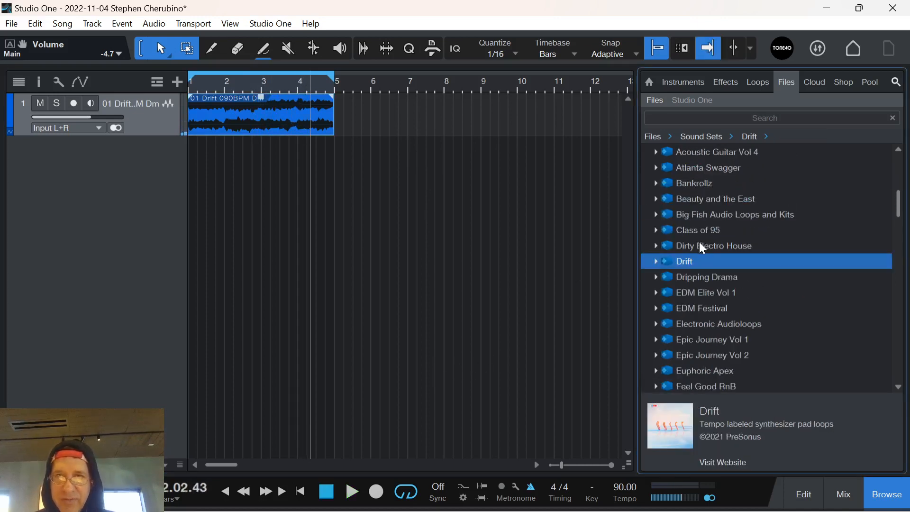
{"action": "left_click", "coordinate": [683, 85]}
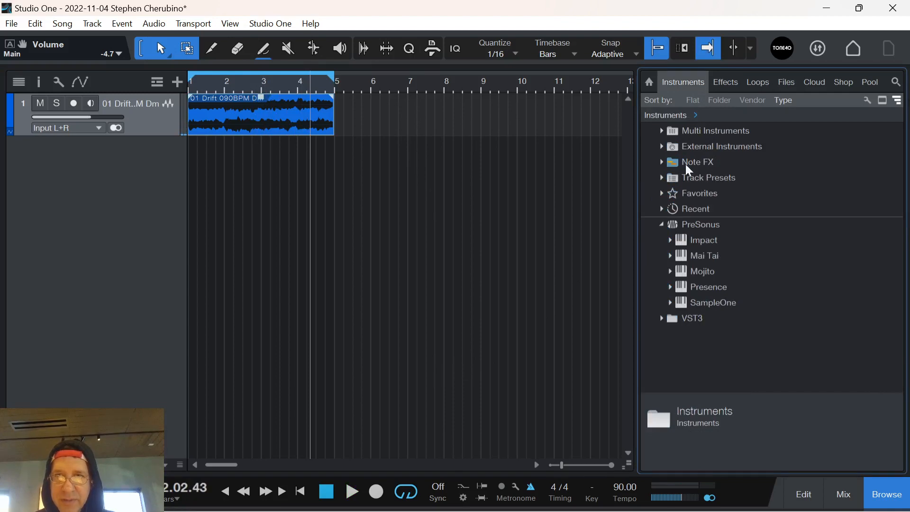
{"action": "left_click_drag", "start_coordinate": [683, 242], "coordinate": [319, 189]}
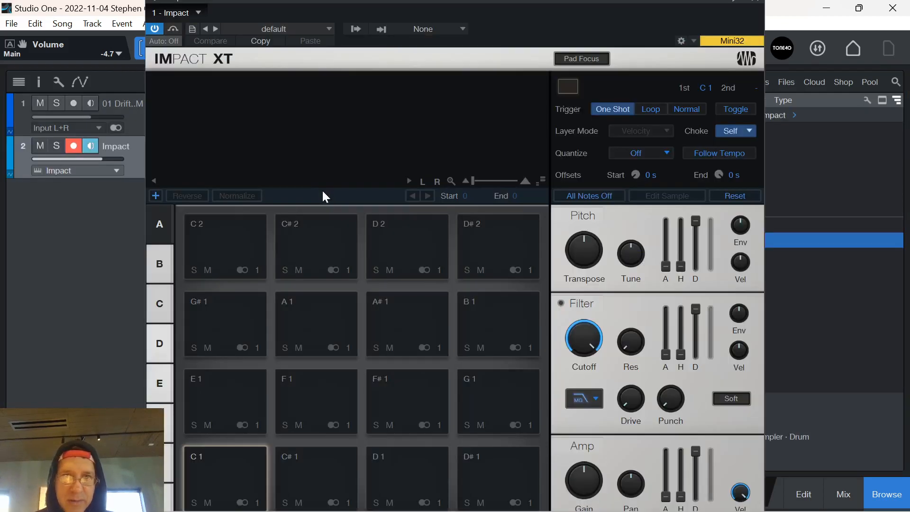
Load the Smokey Kit preset into Impact
{"action": "left_click", "coordinate": [265, 29]}
{"action": "scroll", "coordinate": [307, 155], "scroll_direction": "down", "scroll_amount": 10}
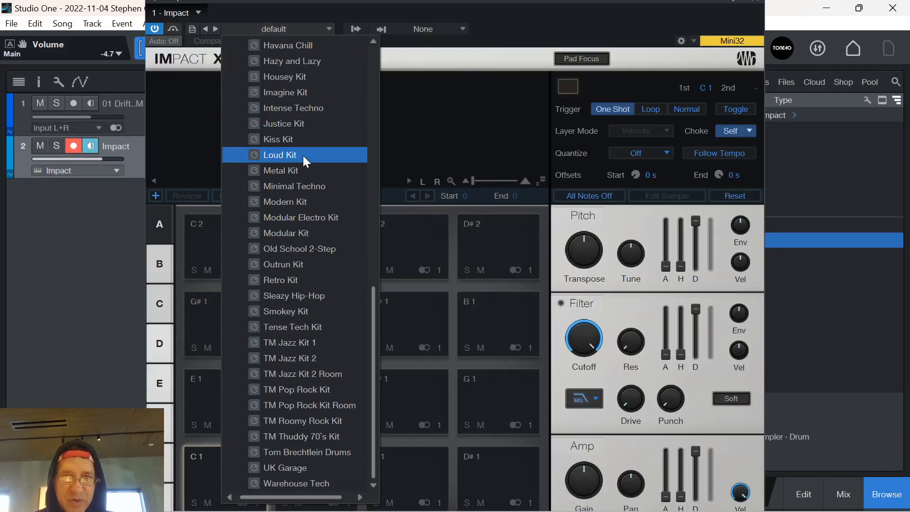
{"action": "left_click", "coordinate": [271, 311]}
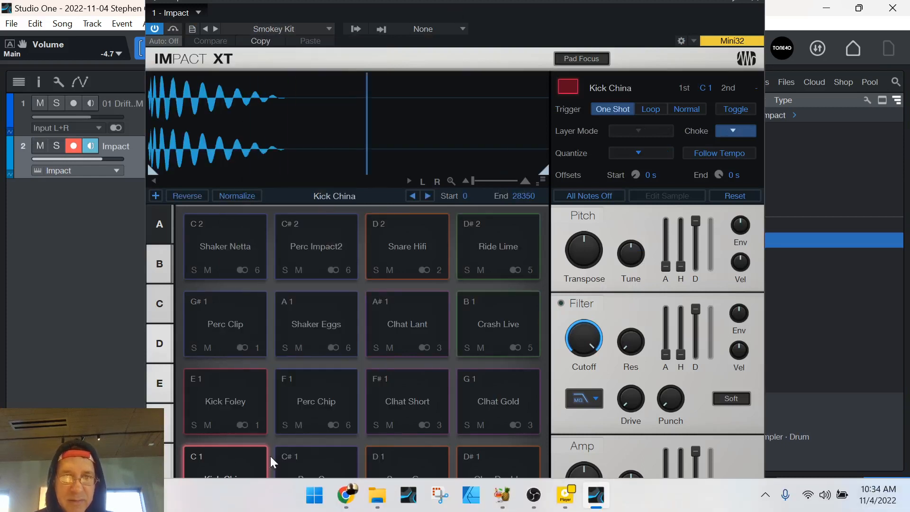
Audition the Kick China, Perc Cop and Snare Gas pads of the kit, and close the Impact window
{"action": "left_click", "coordinate": [275, 459]}
{"action": "left_click", "coordinate": [228, 467]}
{"action": "left_click", "coordinate": [280, 475]}
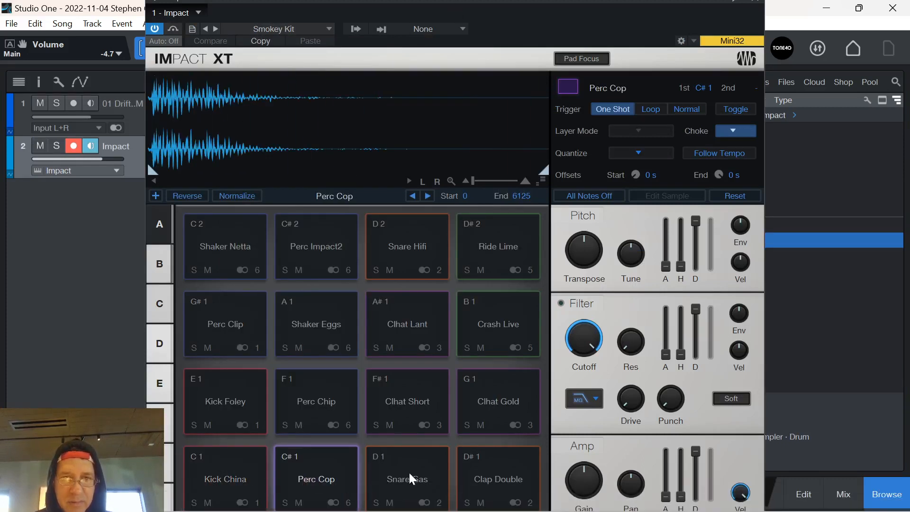
{"action": "left_click", "coordinate": [323, 474]}
{"action": "left_click", "coordinate": [230, 472]}
{"action": "left_click", "coordinate": [379, 477]}
{"action": "left_click", "coordinate": [238, 464]}
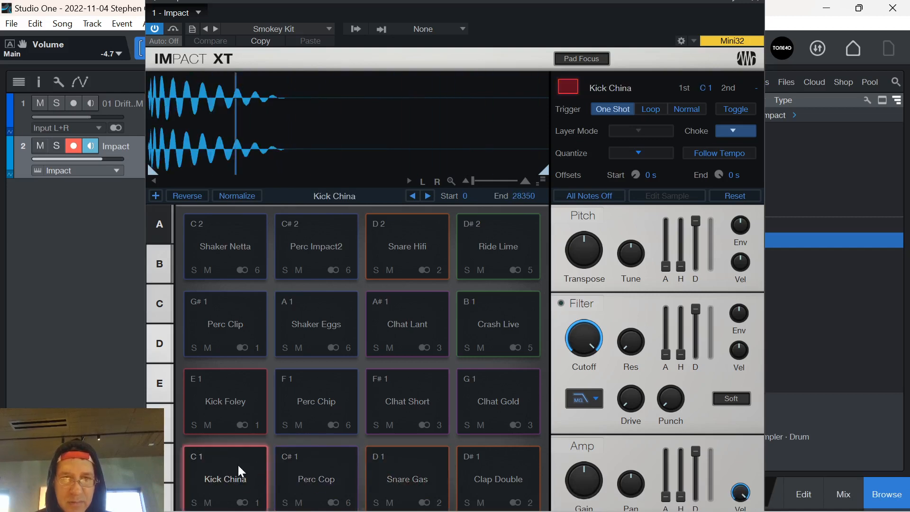
{"action": "left_click", "coordinate": [383, 464]}
{"action": "left_click_drag", "start_coordinate": [671, 5], "coordinate": [669, 33]}
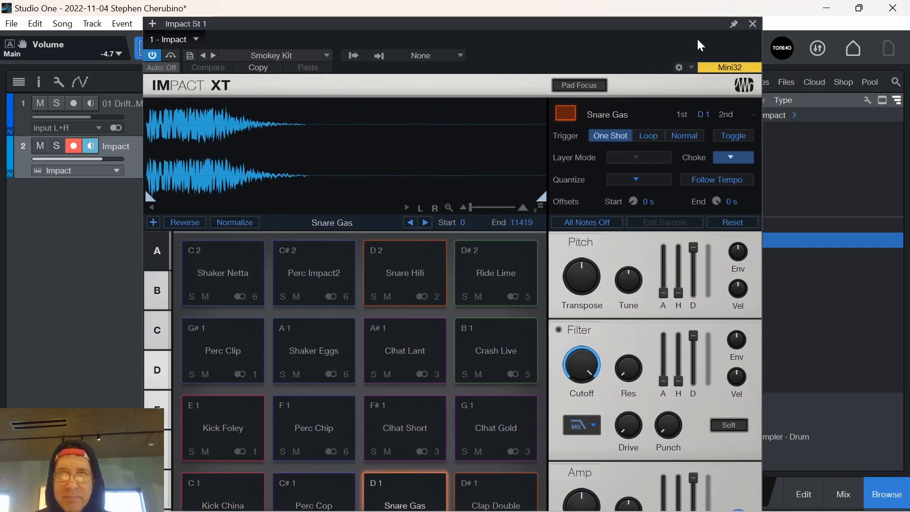
{"action": "left_click", "coordinate": [749, 25]}
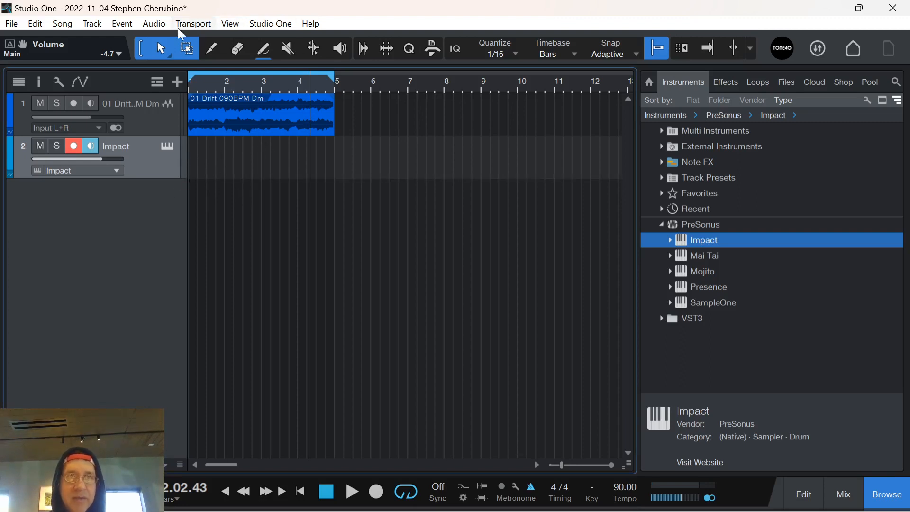
Insert an empty pattern on the Impact track and move it to bar 1
{"action": "left_click", "coordinate": [98, 24]}
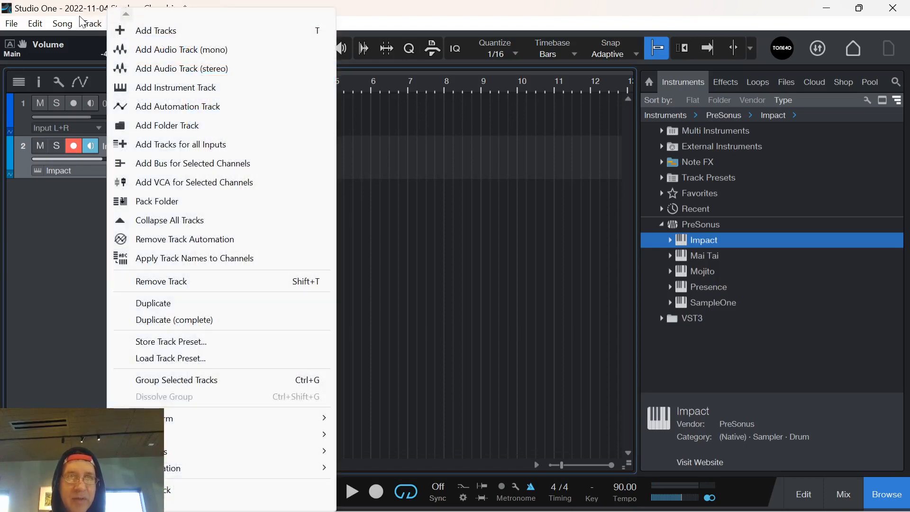
{"action": "left_click", "coordinate": [94, 24]}
{"action": "left_click", "coordinate": [122, 24]}
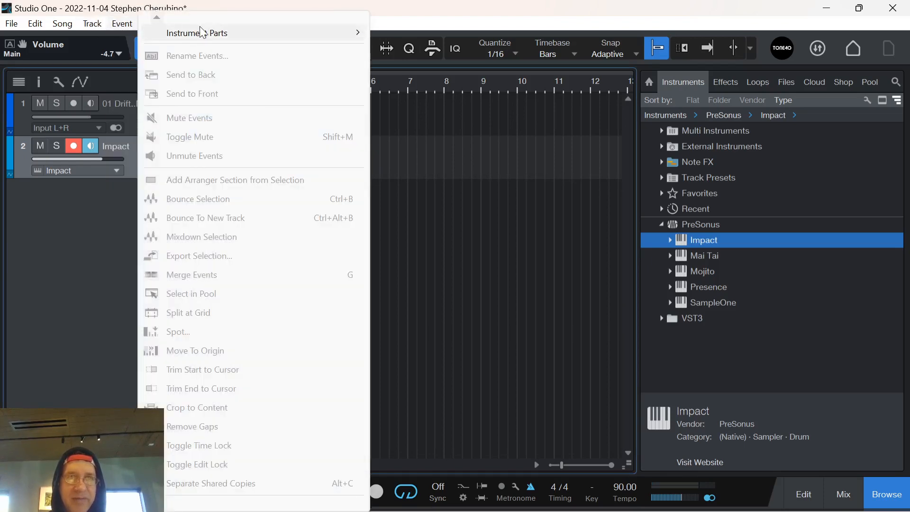
{"action": "mouse_move", "coordinate": [204, 33]}
{"action": "left_click", "coordinate": [397, 59]}
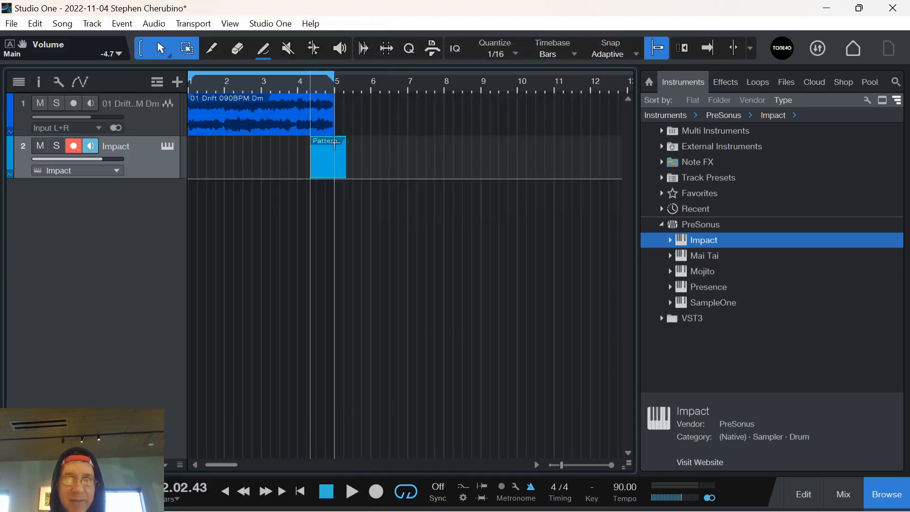
{"action": "left_click_drag", "start_coordinate": [282, 180], "coordinate": [232, 165]}
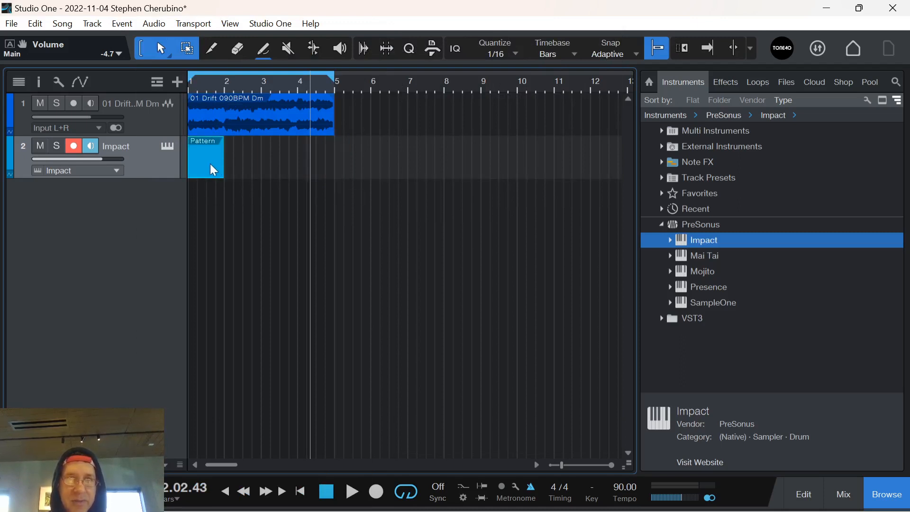
Duplicate the one-bar pattern three times to fill bars 1 to 4 under the Drift loop
{"action": "left_click_drag", "start_coordinate": [223, 166], "coordinate": [221, 147]}
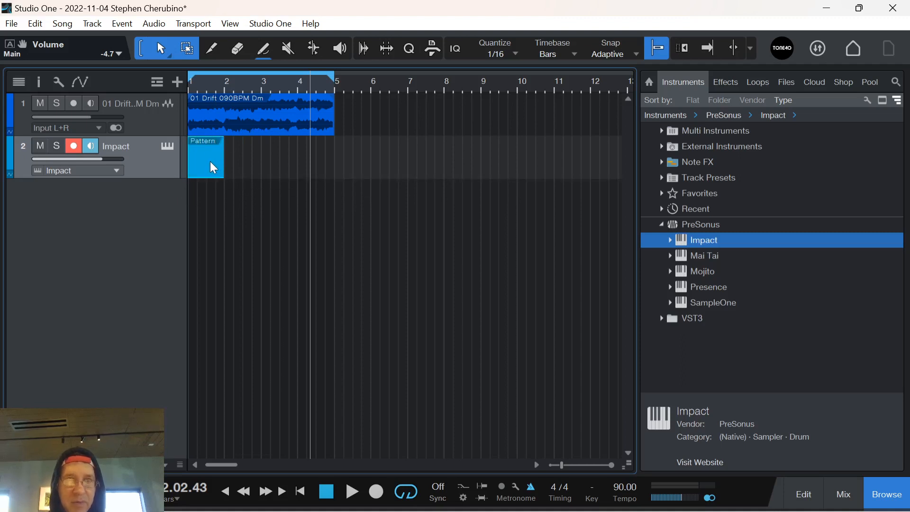
{"action": "key", "text": "d"}
{"action": "key", "text": "d"}
{"action": "key", "text": "d"}
Open the first Impact pattern in the pattern editor and lower the main output volume to -12.3
{"action": "double_click", "coordinate": [205, 164]}
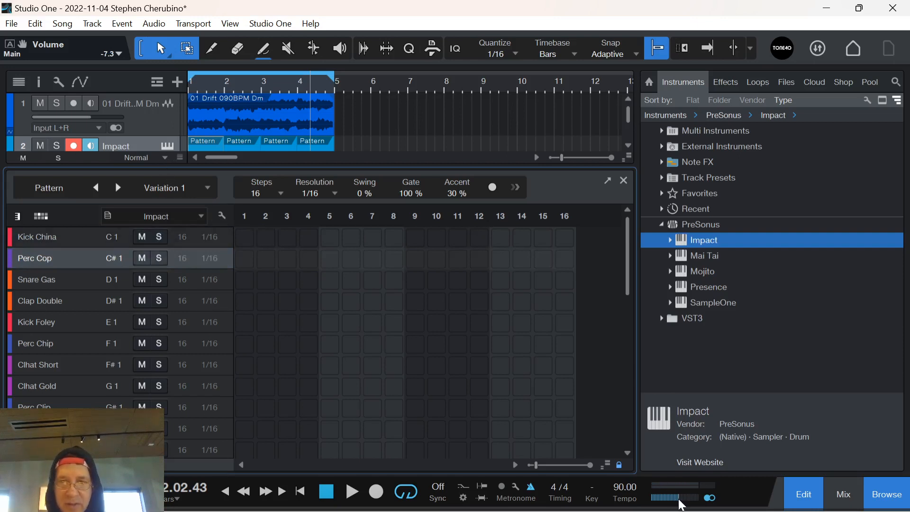
{"action": "left_click_drag", "start_coordinate": [678, 500], "coordinate": [674, 502]}
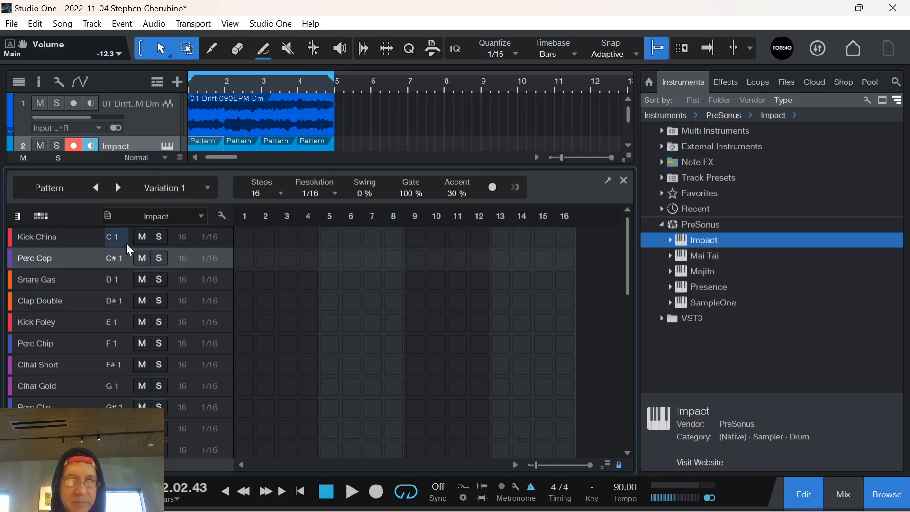
Place a Kick China hit on step 1 and Perc Cop hits on steps 5 and 13, and play the beat back
{"action": "left_click", "coordinate": [245, 237]}
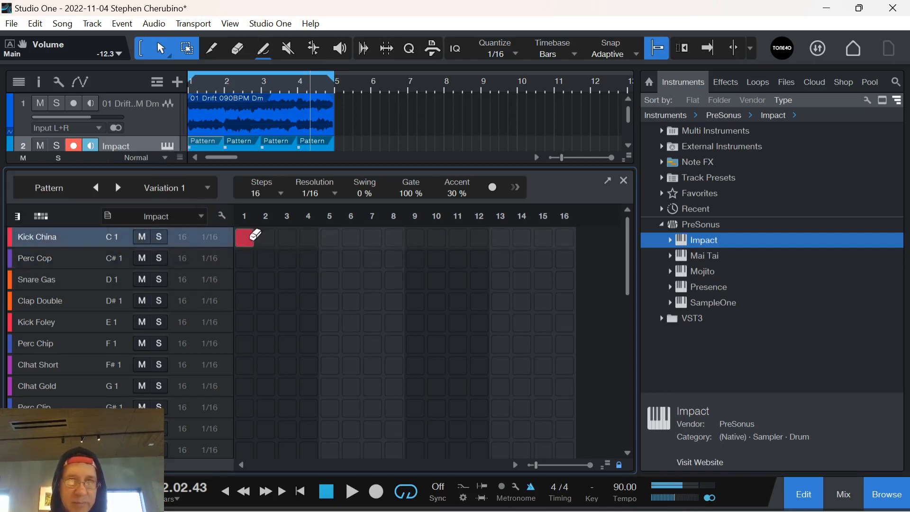
{"action": "left_click", "coordinate": [330, 259]}
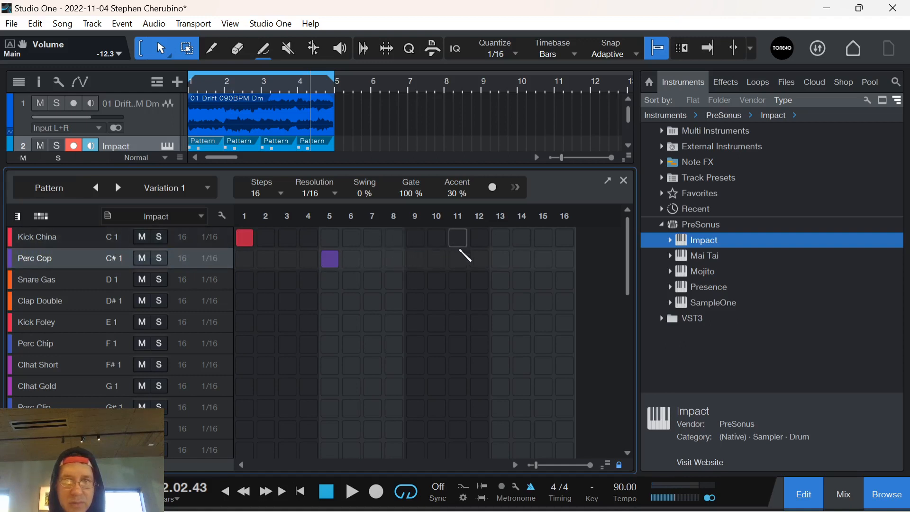
{"action": "left_click", "coordinate": [499, 262]}
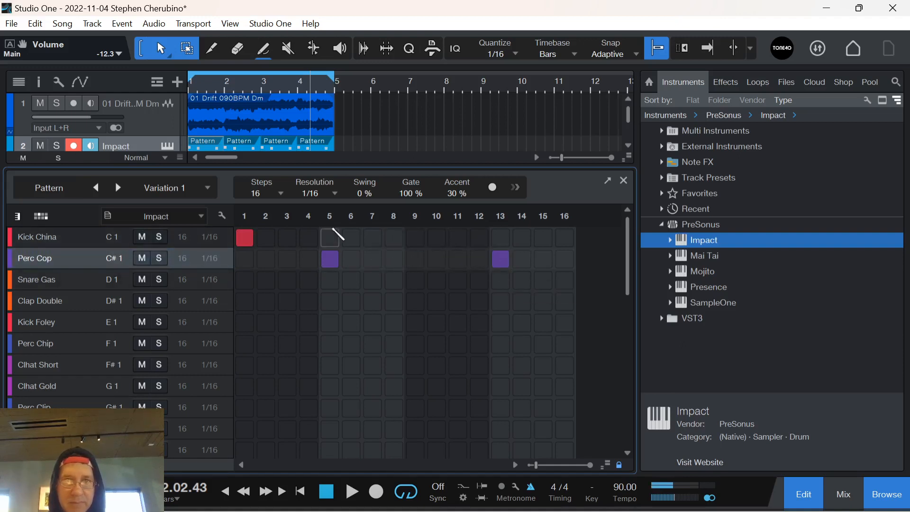
{"action": "key", "text": "space"}
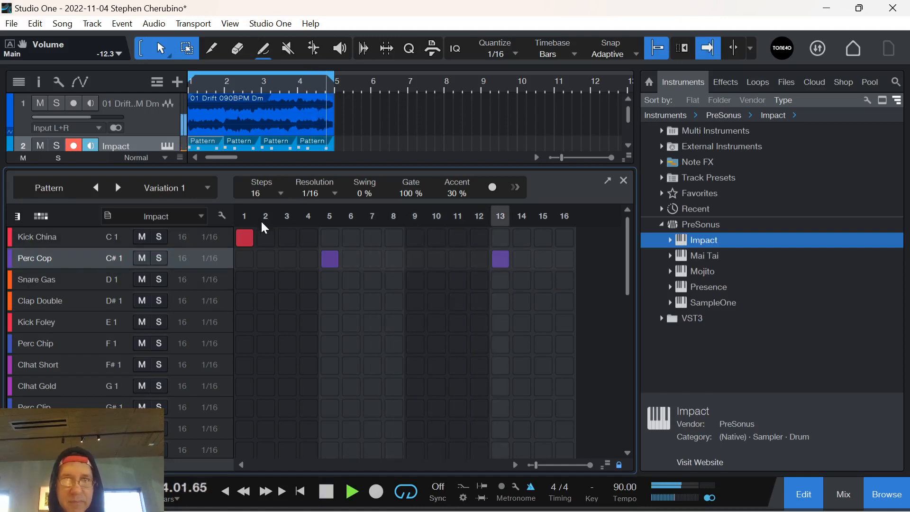
{"action": "key", "text": "space"}
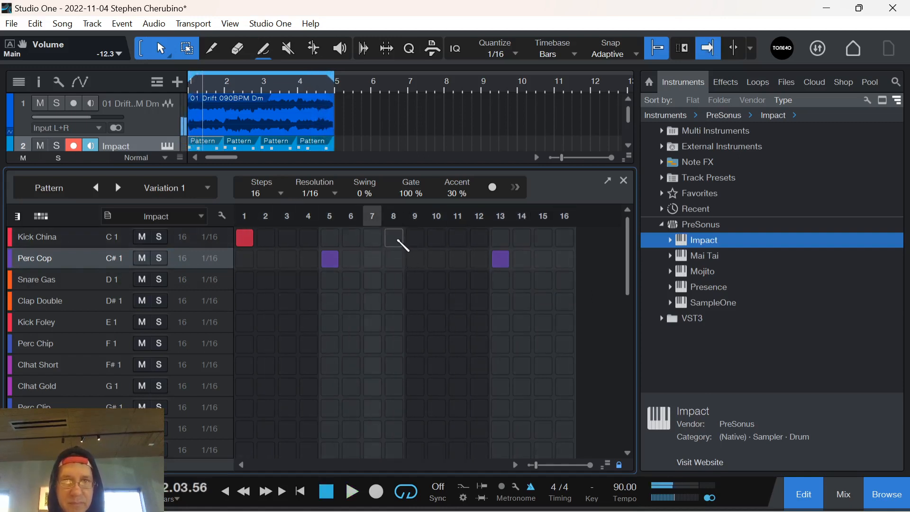
Add Kick China hits on steps 8, 9 and 11, and raise the main output volume to -7.3 during playback
{"action": "left_click", "coordinate": [394, 238]}
{"action": "left_click", "coordinate": [415, 237]}
{"action": "left_click", "coordinate": [457, 237]}
{"action": "key", "text": "space"}
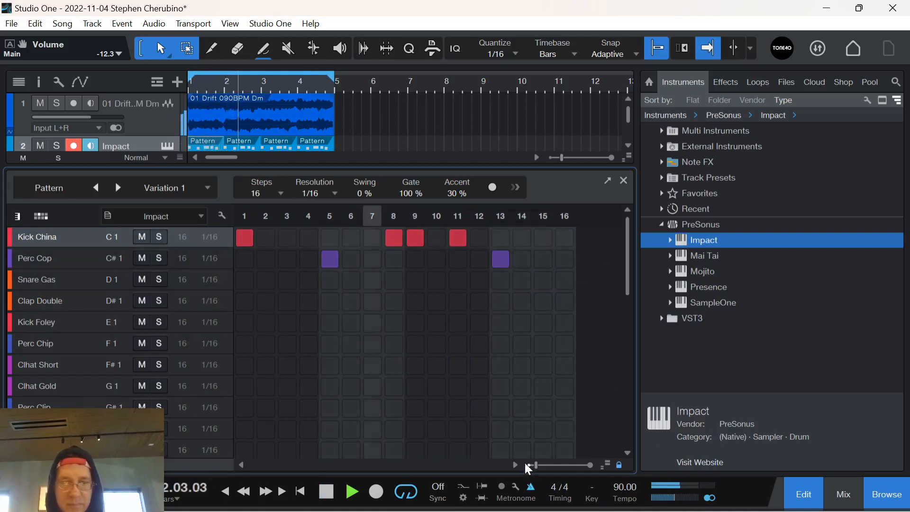
{"action": "left_click", "coordinate": [679, 498]}
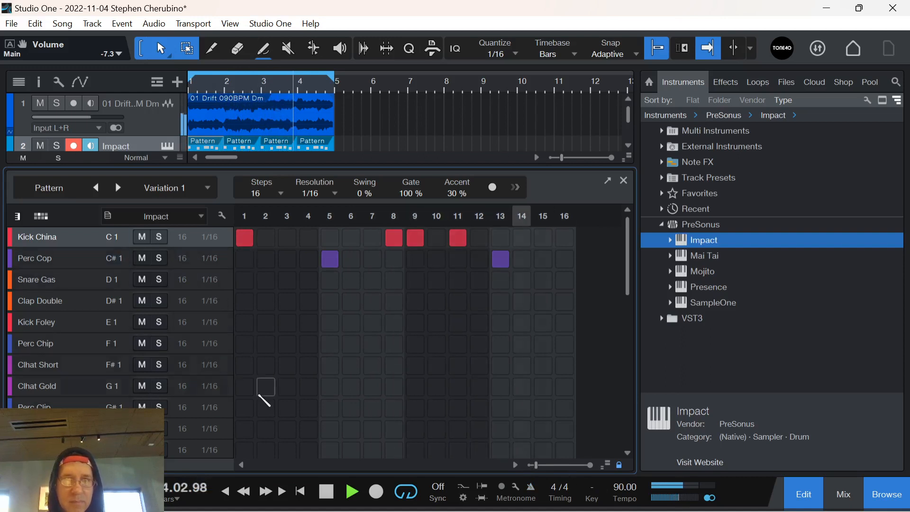
{"action": "key", "text": "space"}
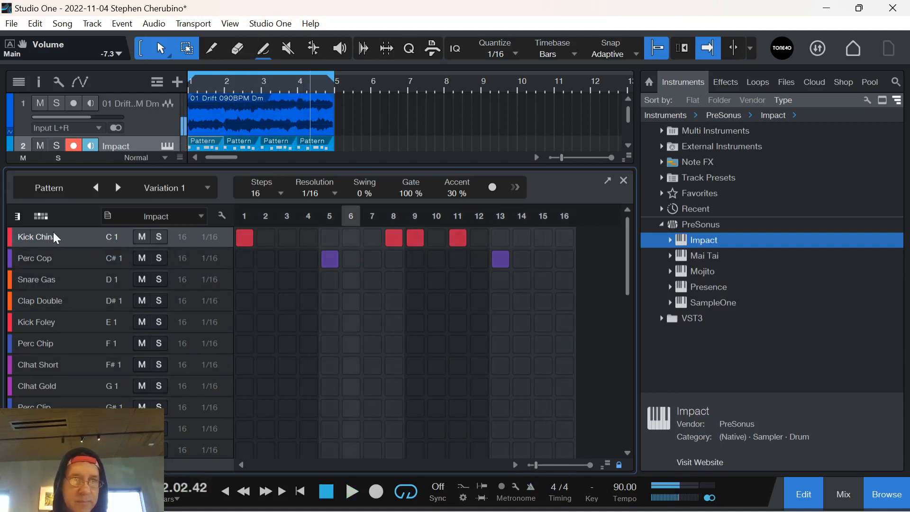
Audition the Kick China and Perc Cop sounds alternately to compare their levels
{"action": "left_click", "coordinate": [58, 261]}
{"action": "left_click", "coordinate": [67, 238]}
{"action": "left_click", "coordinate": [64, 260]}
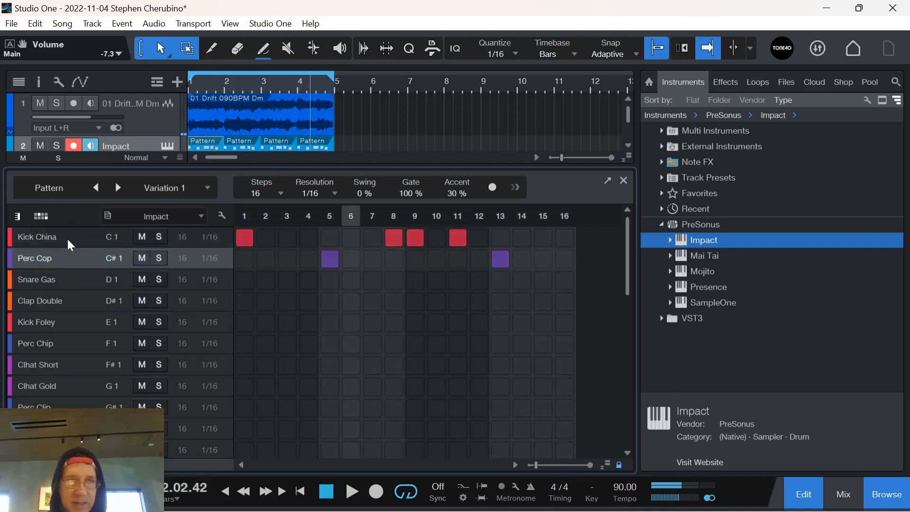
{"action": "left_click", "coordinate": [70, 243]}
{"action": "left_click", "coordinate": [64, 256]}
{"action": "left_click", "coordinate": [63, 244]}
{"action": "left_click", "coordinate": [62, 255]}
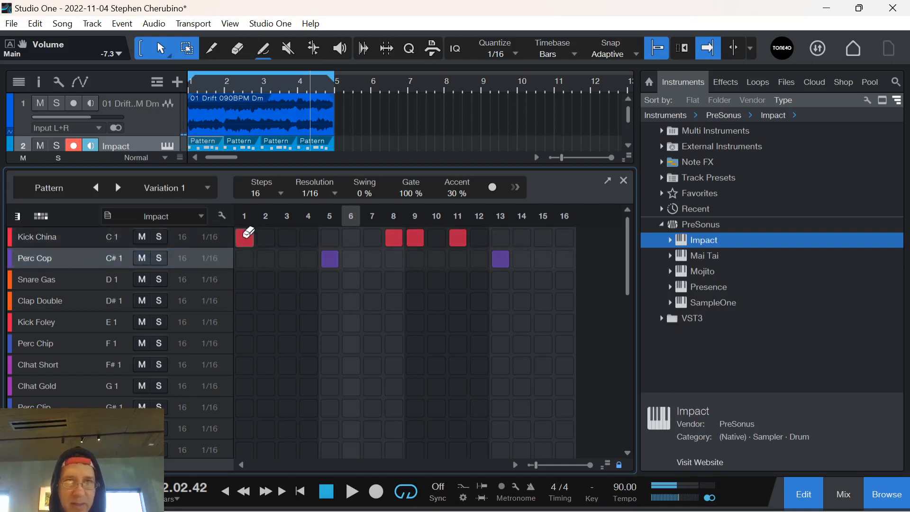
Show the velocity lane and set both Perc Cop hits, on steps 5 and 13, to velocity 100
{"action": "left_click", "coordinate": [15, 464]}
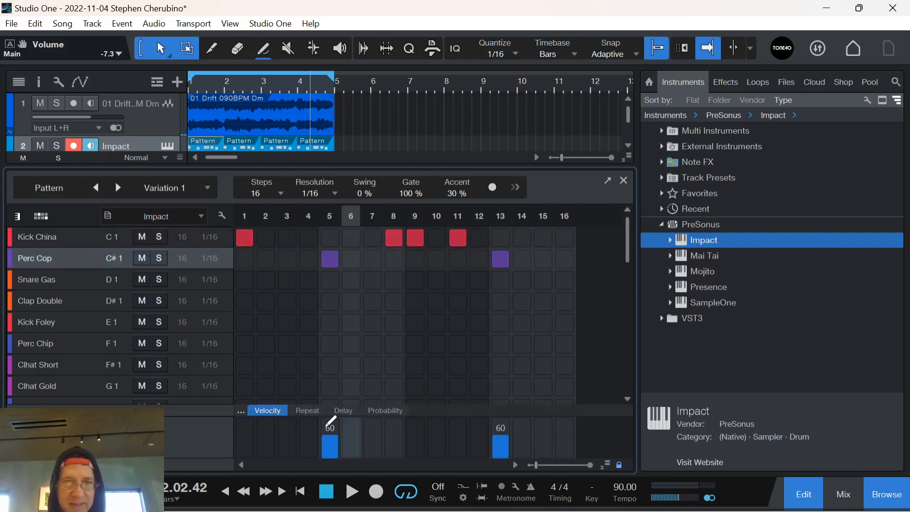
{"action": "left_click", "coordinate": [333, 421]}
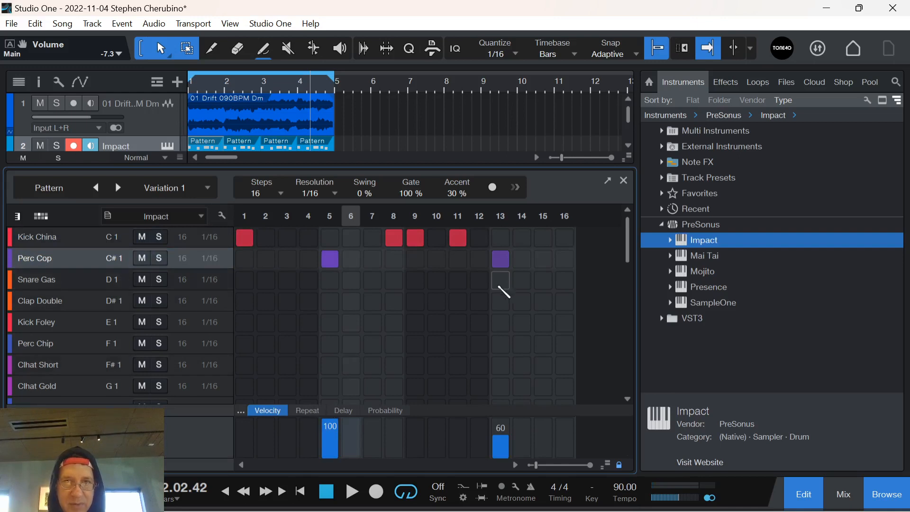
{"action": "left_click_drag", "start_coordinate": [500, 446], "coordinate": [491, 385]}
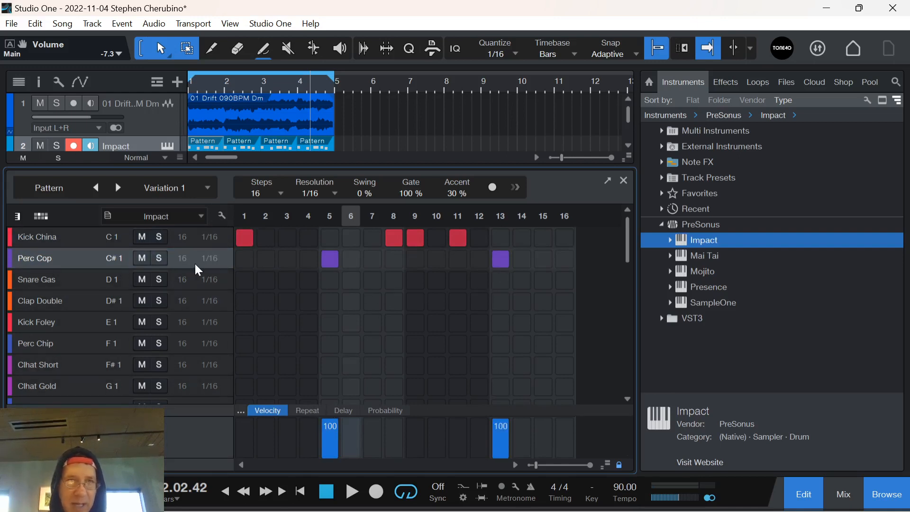
Look at the drum lane setup, the melodic view and the pattern variation list, returning to the drum grid
{"action": "left_click", "coordinate": [223, 218]}
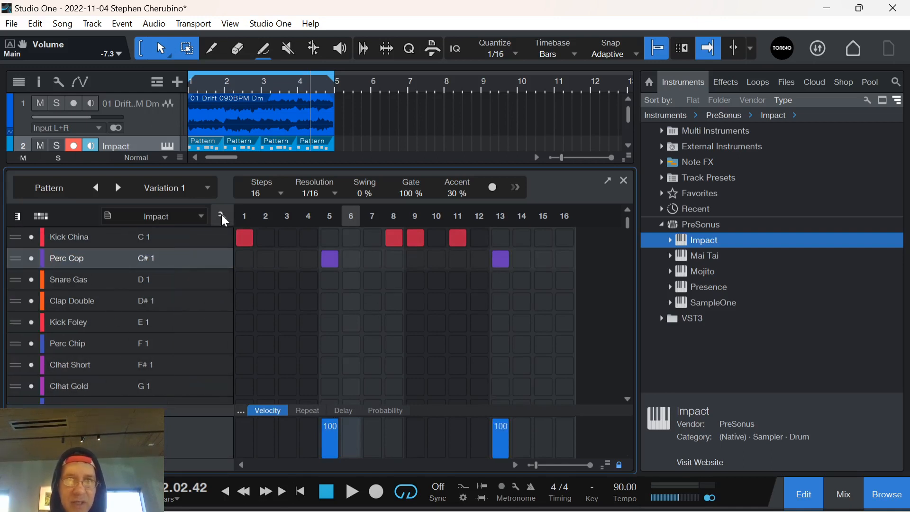
{"action": "left_click", "coordinate": [223, 219]}
{"action": "left_click", "coordinate": [22, 217]}
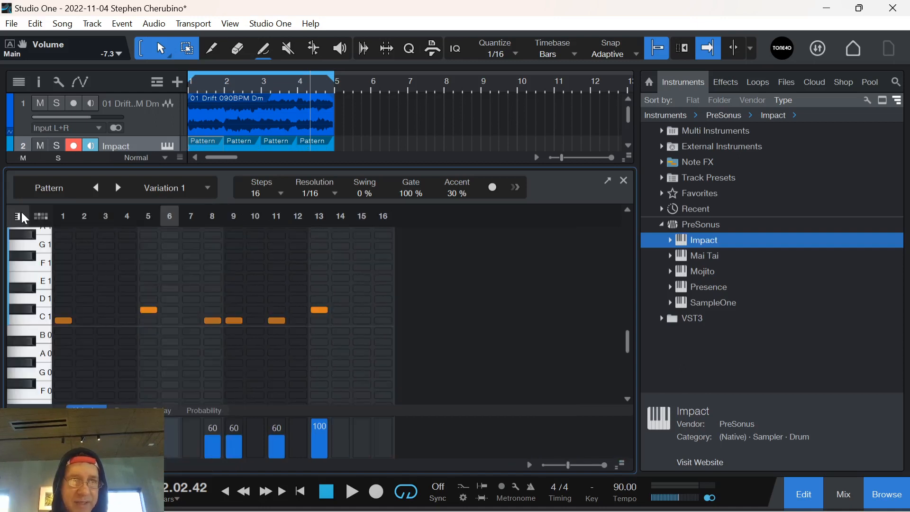
{"action": "left_click", "coordinate": [40, 216]}
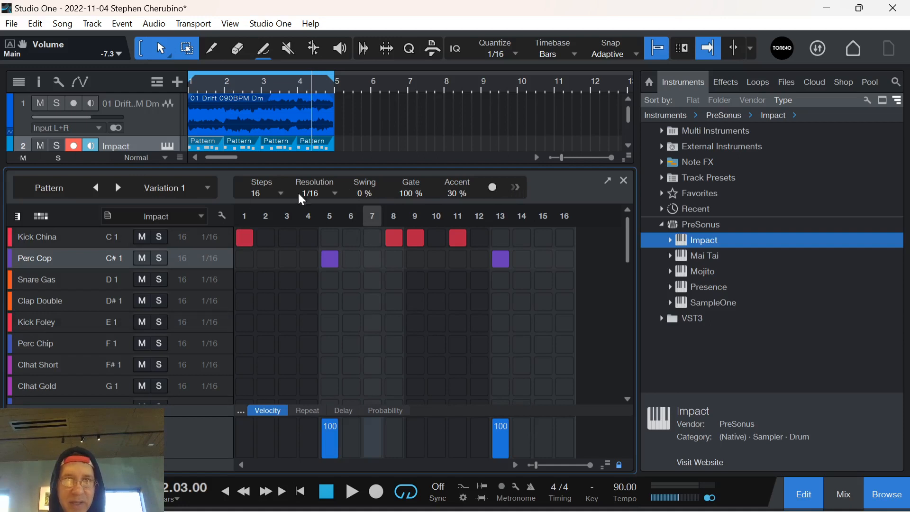
{"action": "left_click", "coordinate": [208, 192]}
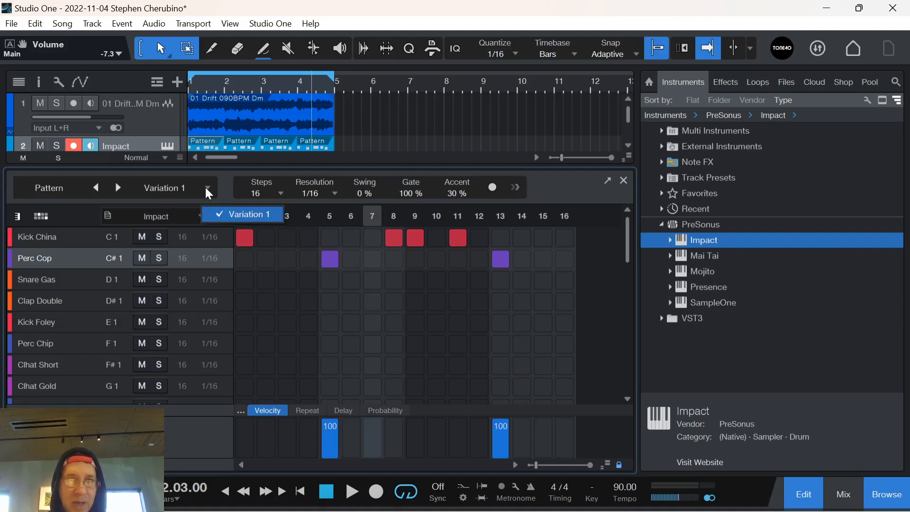
{"action": "left_click", "coordinate": [232, 195]}
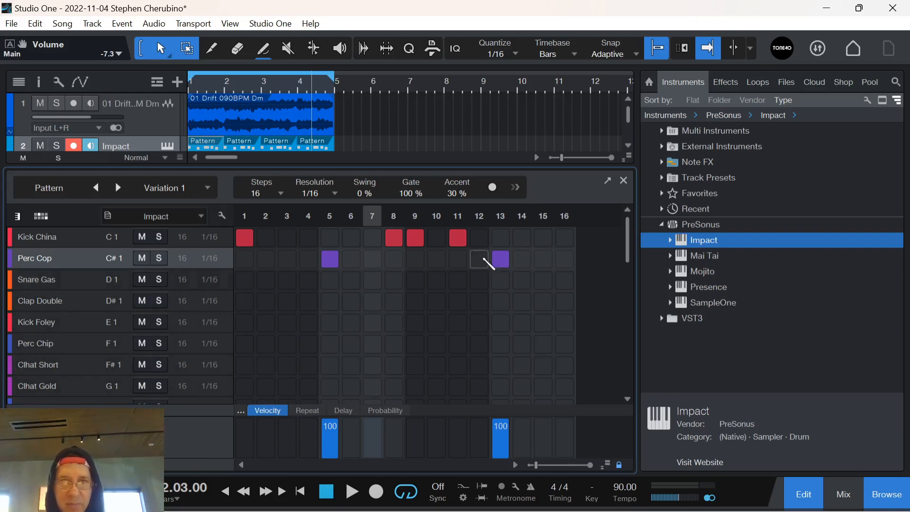
Set all four Kick China hits to velocity 100, lower the main output volume to -11.0 and start playback
{"action": "left_click", "coordinate": [71, 240]}
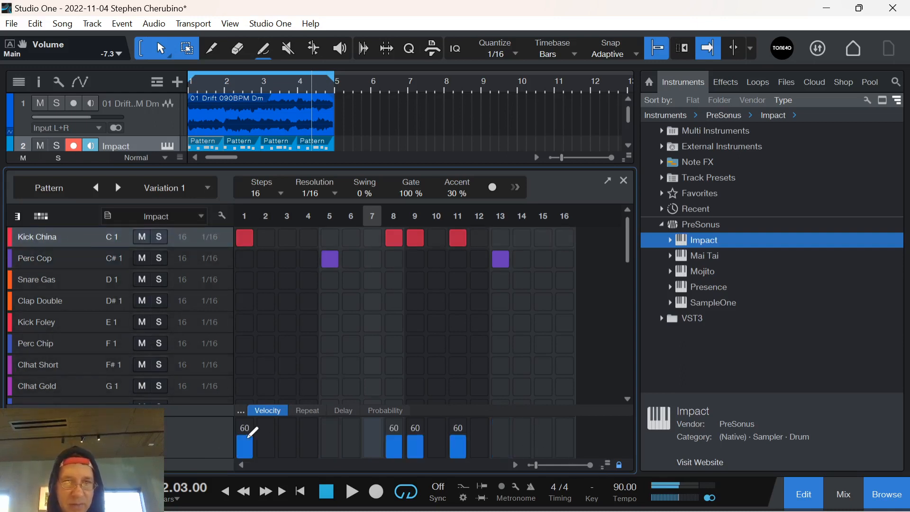
{"action": "left_click_drag", "start_coordinate": [400, 397], "coordinate": [209, 381]}
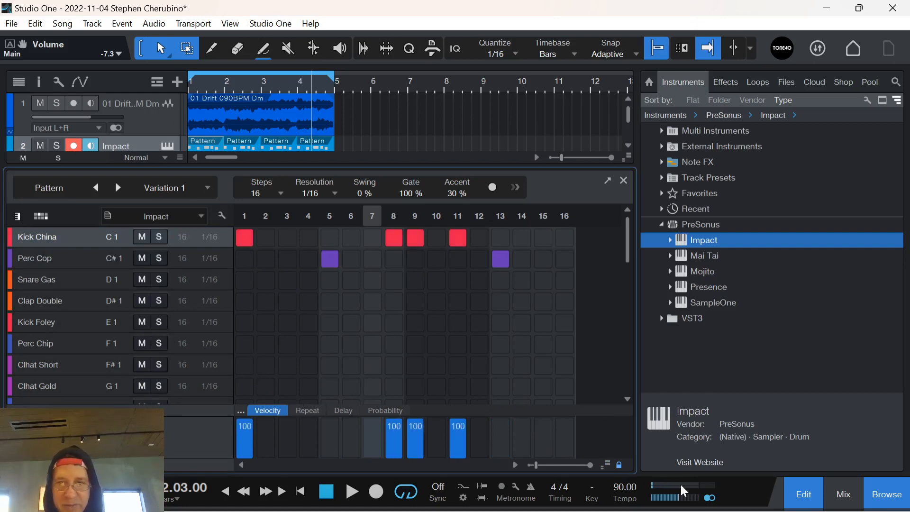
{"action": "left_click_drag", "start_coordinate": [678, 500], "coordinate": [674, 497]}
{"action": "key", "text": "space"}
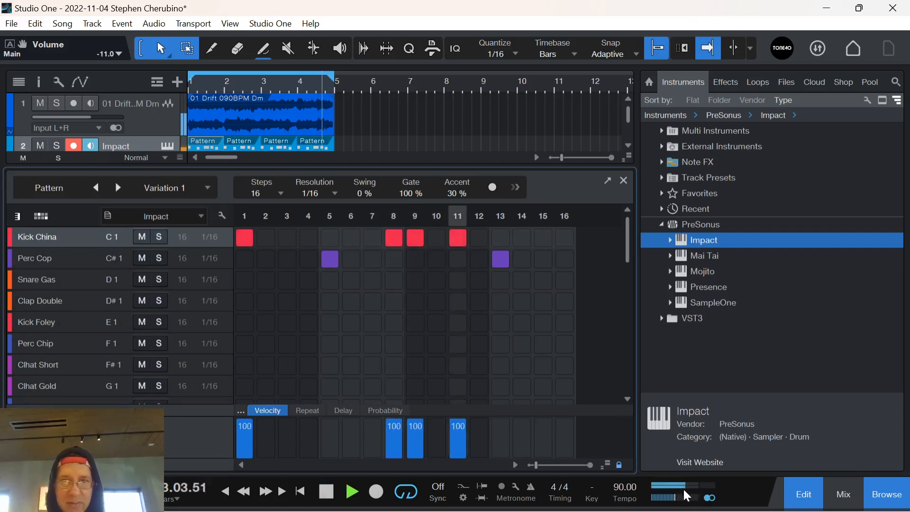
Audition Snare Gas and Clap Double, and place a Clap Double hit on step 15
{"action": "left_click", "coordinate": [38, 280]}
{"action": "left_click", "coordinate": [52, 303]}
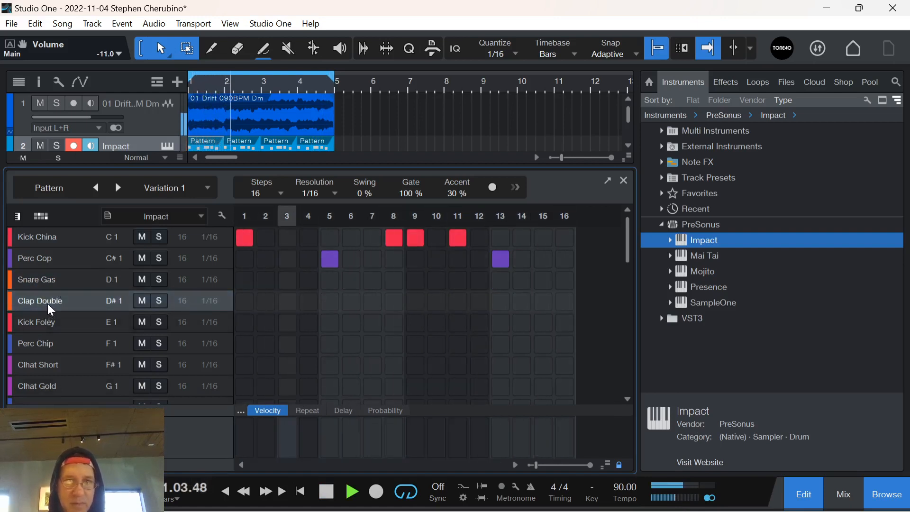
{"action": "left_click", "coordinate": [544, 302]}
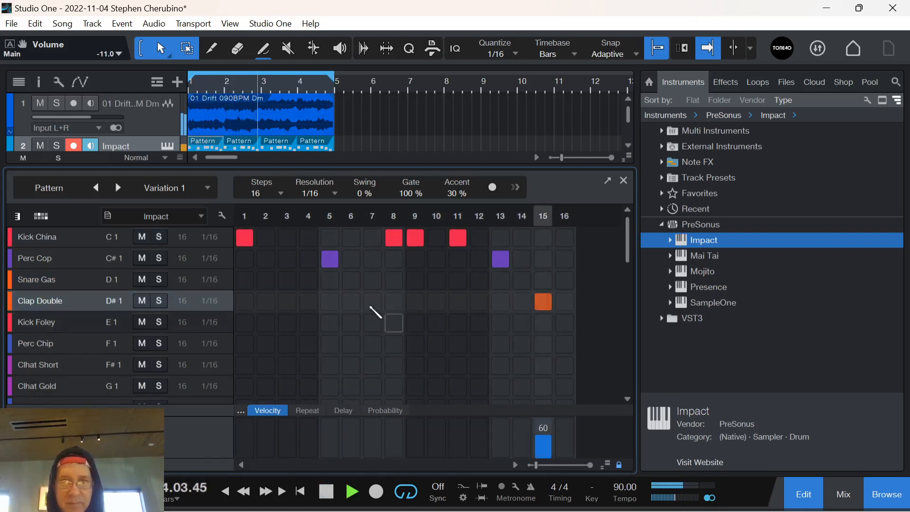
Audition Kick Foley and Perc Chip, and place Perc Chip hits on steps 3, 4, 7, 14, 15 and 16
{"action": "left_click", "coordinate": [53, 325]}
{"action": "left_click", "coordinate": [53, 344]}
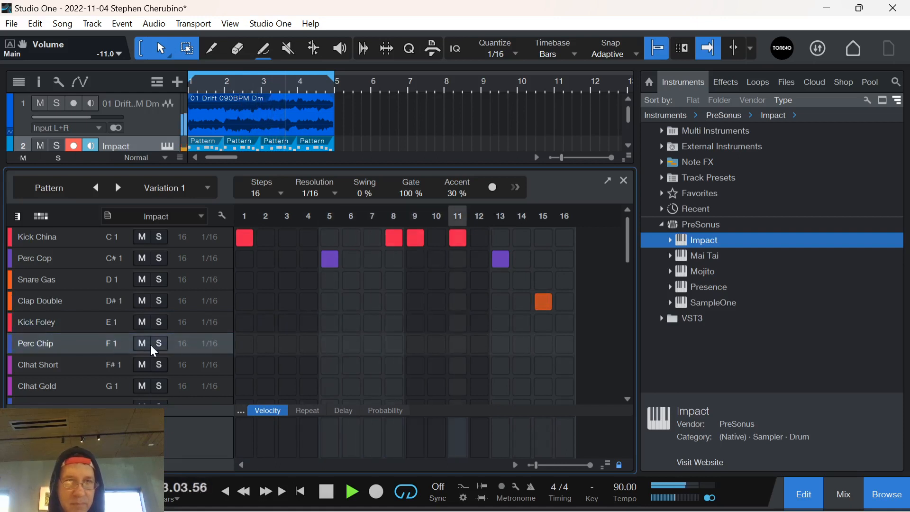
{"action": "left_click", "coordinate": [287, 344]}
{"action": "left_click", "coordinate": [308, 345]}
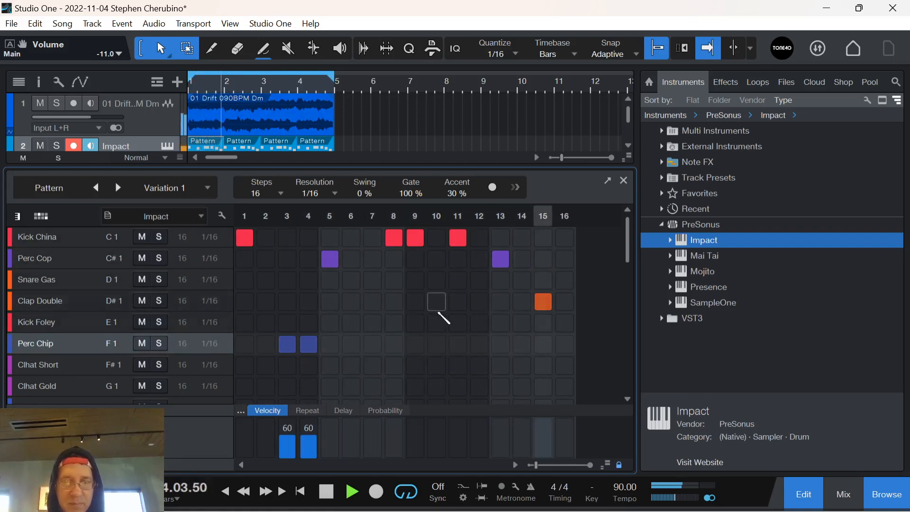
{"action": "left_click", "coordinate": [373, 344]}
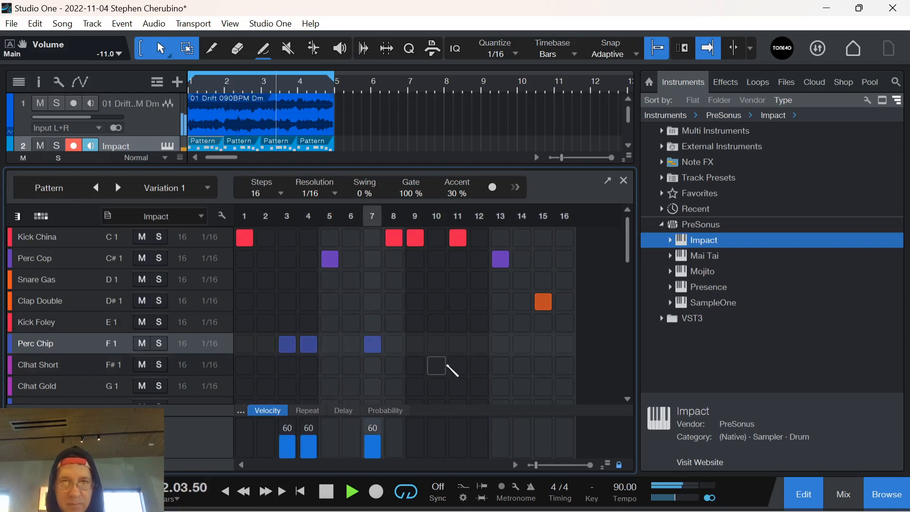
{"action": "left_click", "coordinate": [522, 344]}
{"action": "left_click", "coordinate": [543, 345]}
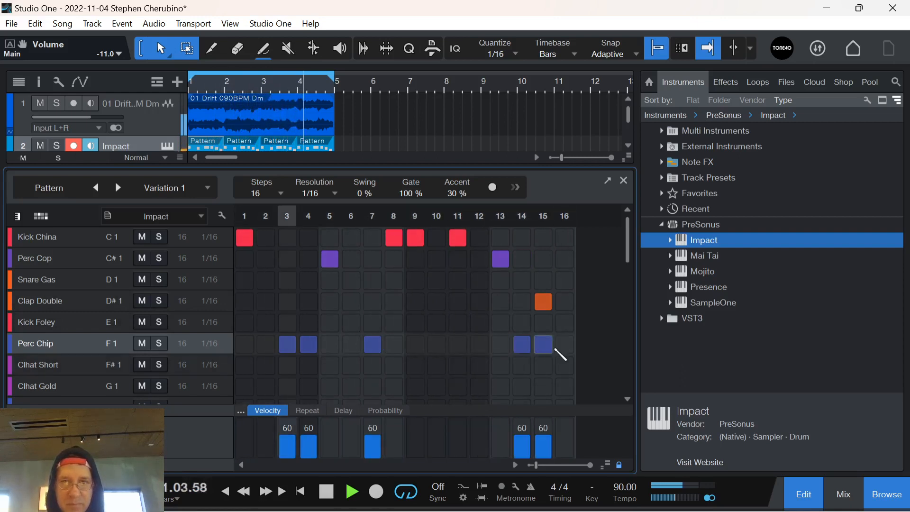
{"action": "left_click", "coordinate": [564, 344]}
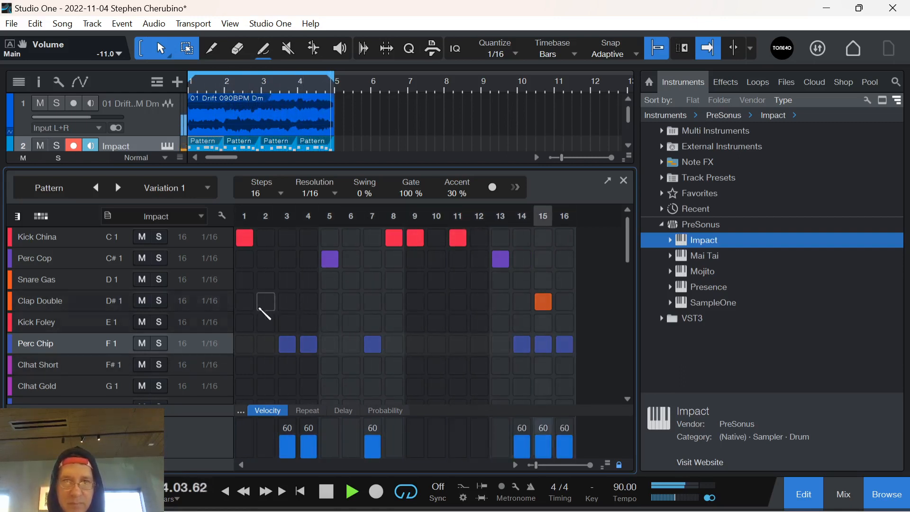
Set the Perc Chip velocities on steps 14, 15 and 16 to 30, 37 and 53
{"action": "left_click_drag", "start_coordinate": [522, 451], "coordinate": [567, 438]}
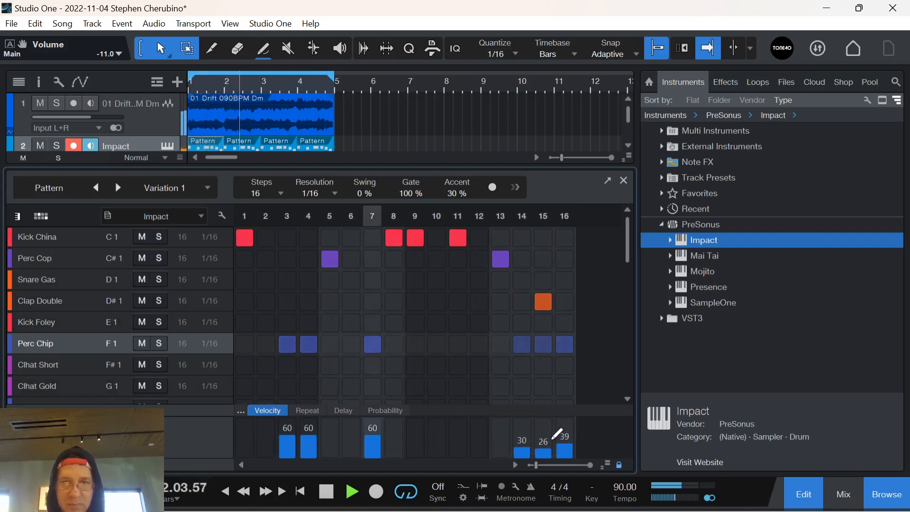
{"action": "left_click", "coordinate": [545, 443]}
{"action": "left_click", "coordinate": [564, 439]}
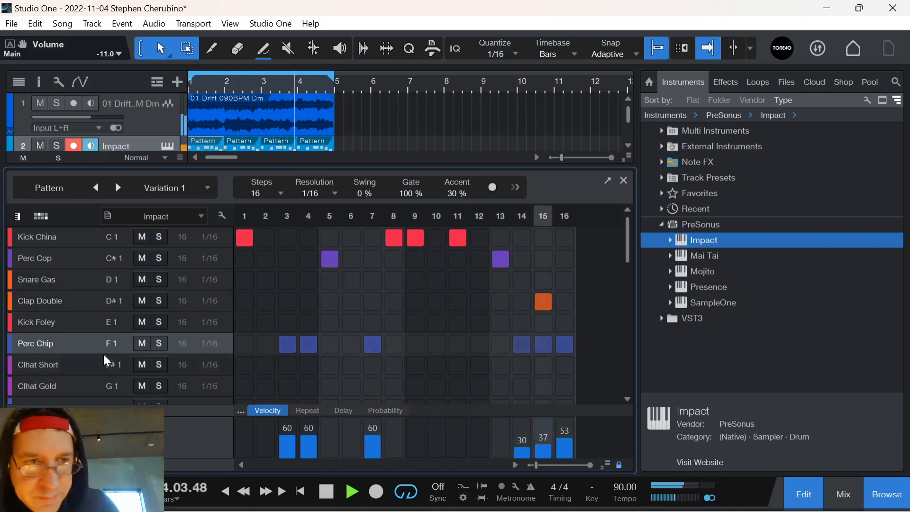
Audition the Clhat Short, Clhat Gold and Clhat Lant sounds, and place Clhat Lant hits on steps 1, 5, 9 and 13
{"action": "left_click", "coordinate": [71, 366]}
{"action": "left_click", "coordinate": [64, 388]}
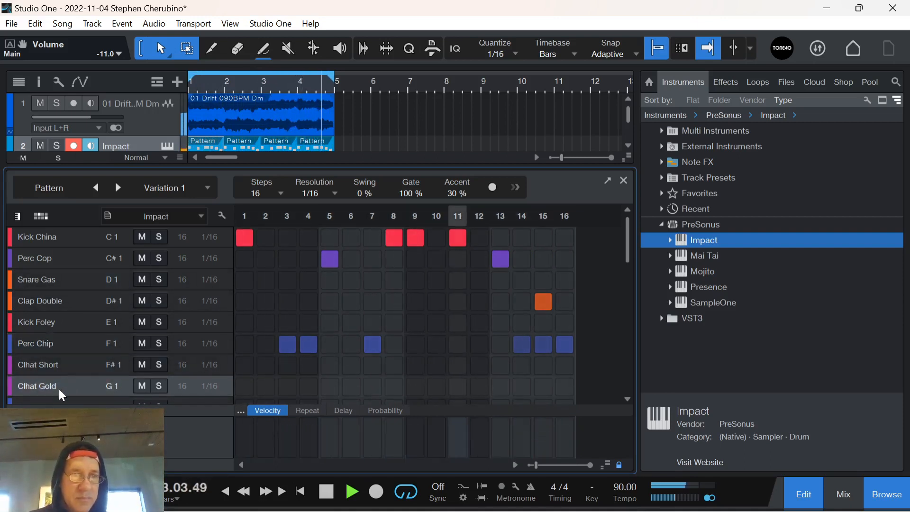
{"action": "scroll", "coordinate": [59, 322], "scroll_direction": "down", "scroll_amount": 3}
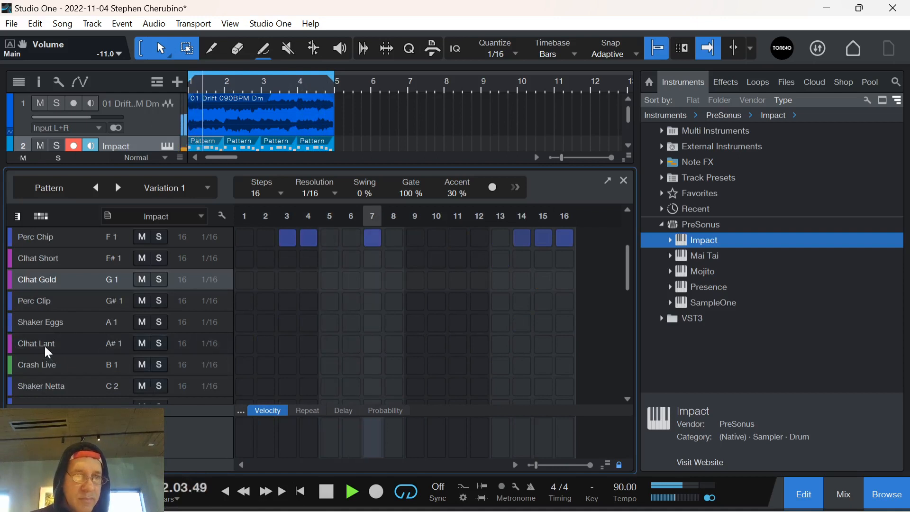
{"action": "left_click", "coordinate": [48, 344]}
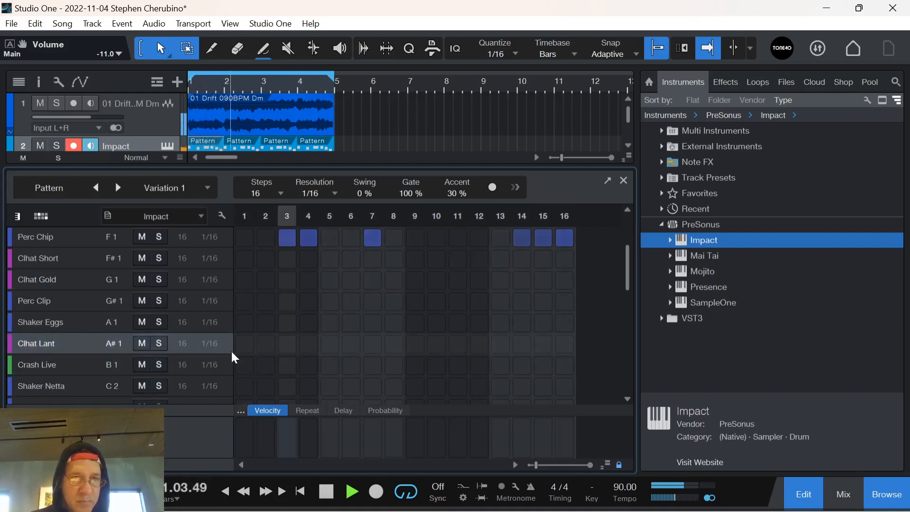
{"action": "left_click", "coordinate": [244, 347]}
{"action": "left_click", "coordinate": [329, 345]}
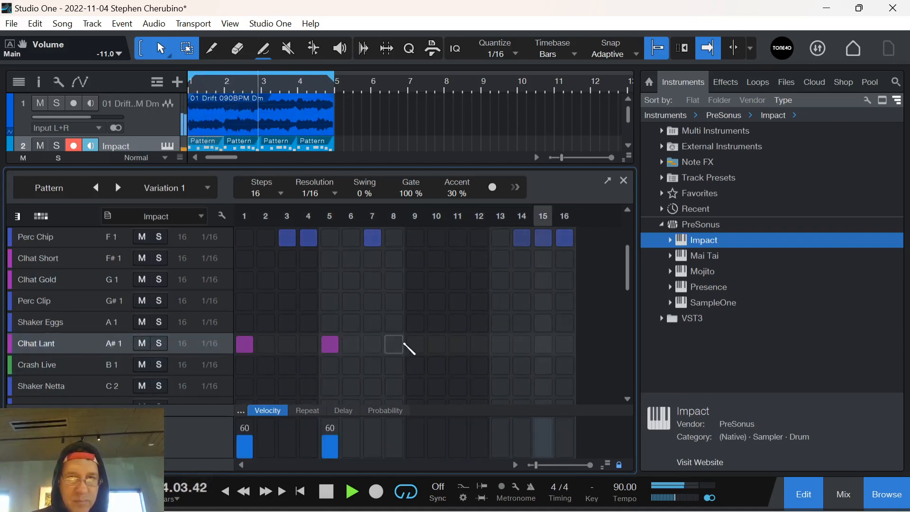
{"action": "left_click", "coordinate": [416, 345]}
{"action": "left_click", "coordinate": [500, 345]}
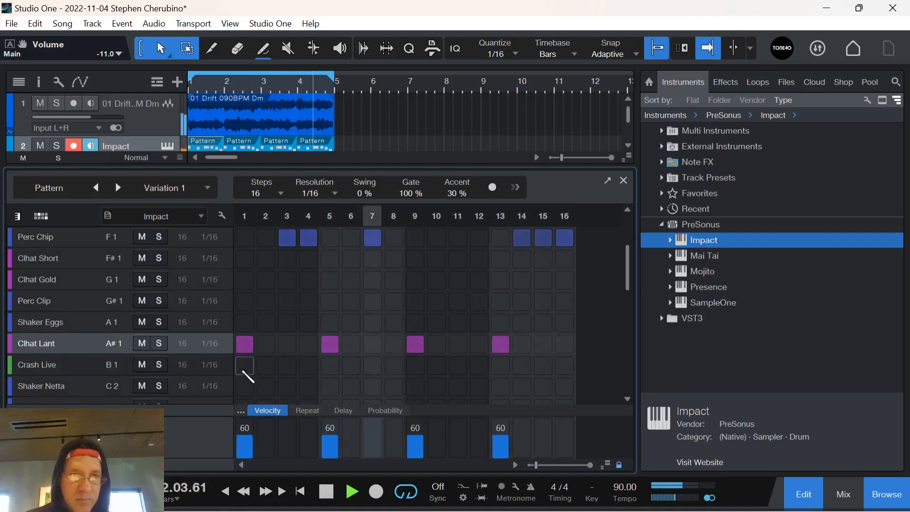
Audition the Shaker Netta sound and place Shaker Netta hits on steps 3 and 11
{"action": "scroll", "coordinate": [143, 370], "scroll_direction": "down", "scroll_amount": 1}
{"action": "left_click", "coordinate": [45, 370]}
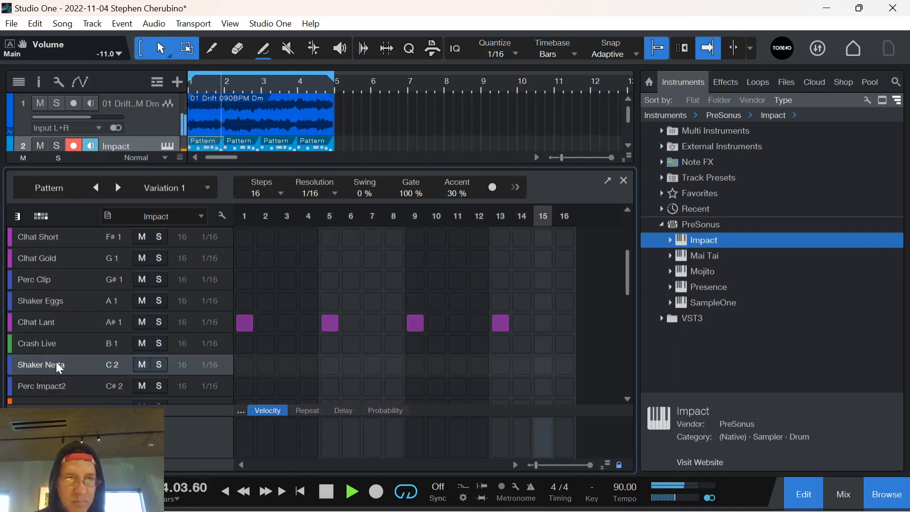
{"action": "left_click", "coordinate": [287, 365]}
{"action": "scroll", "coordinate": [332, 350], "scroll_direction": "down", "scroll_amount": 2}
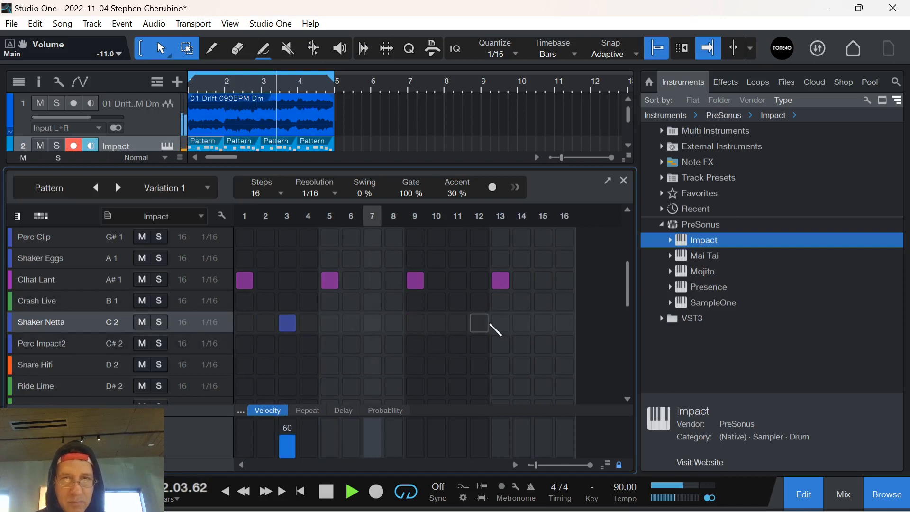
{"action": "left_click", "coordinate": [479, 323]}
{"action": "left_click", "coordinate": [458, 323]}
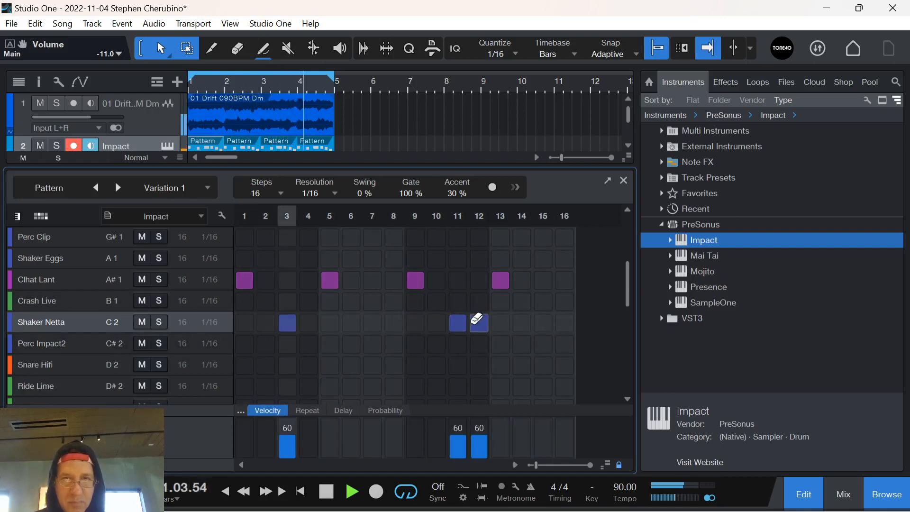
{"action": "left_click", "coordinate": [478, 322]}
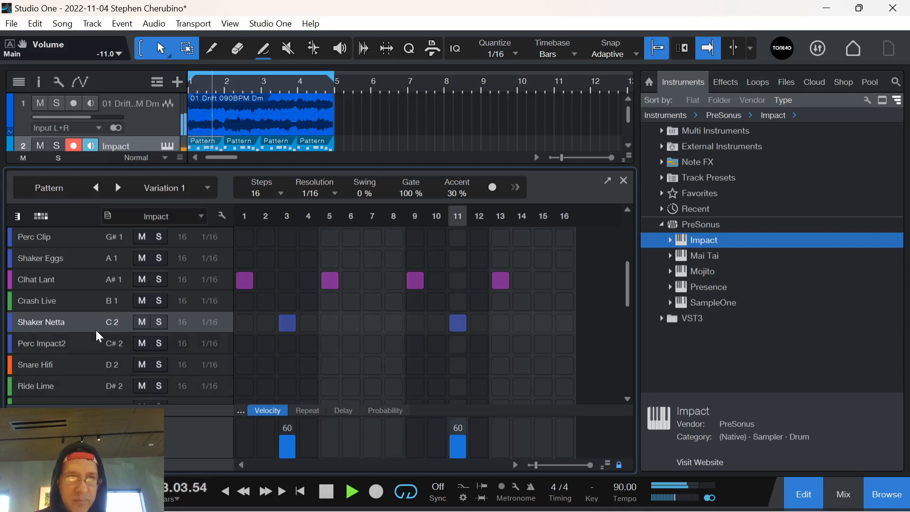
Audition the Ride Lime sound, place a hit on step 15, and set its velocity to 47
{"action": "left_click", "coordinate": [36, 385]}
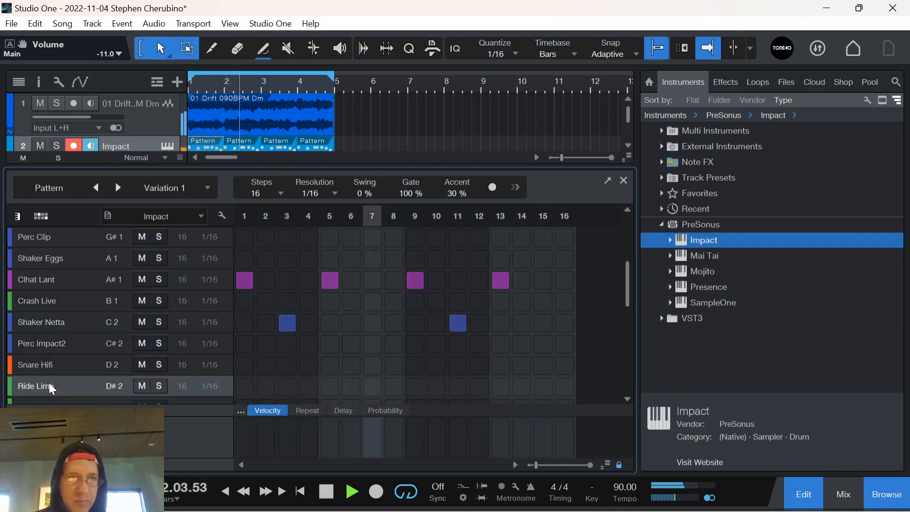
{"action": "left_click", "coordinate": [501, 386]}
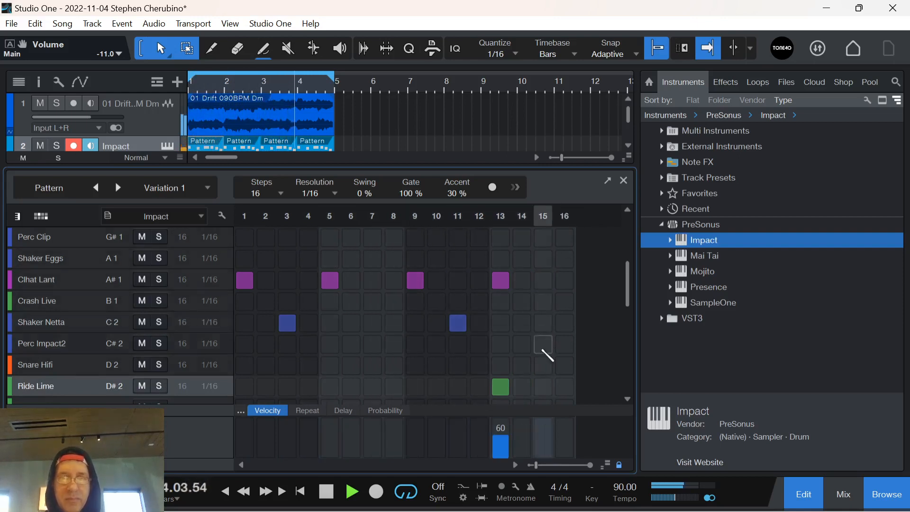
{"action": "left_click", "coordinate": [501, 387]}
{"action": "left_click", "coordinate": [545, 387]}
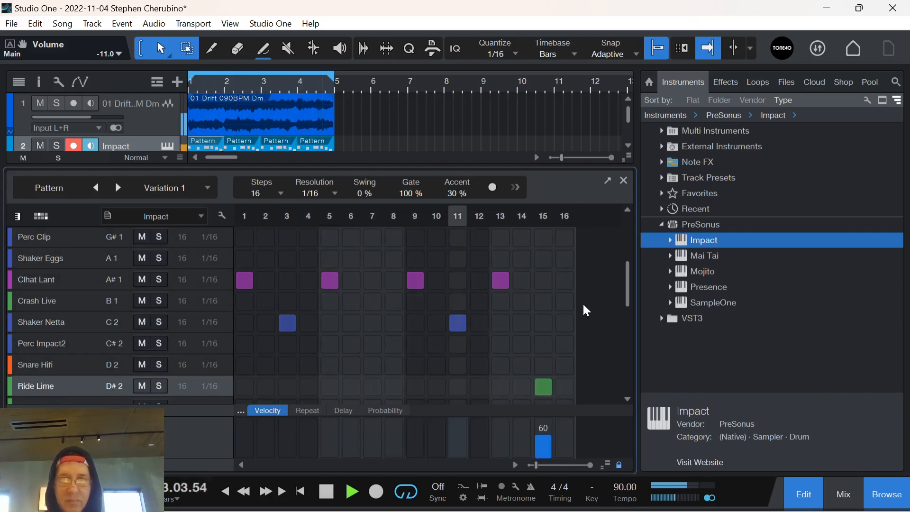
{"action": "left_click", "coordinate": [543, 443]}
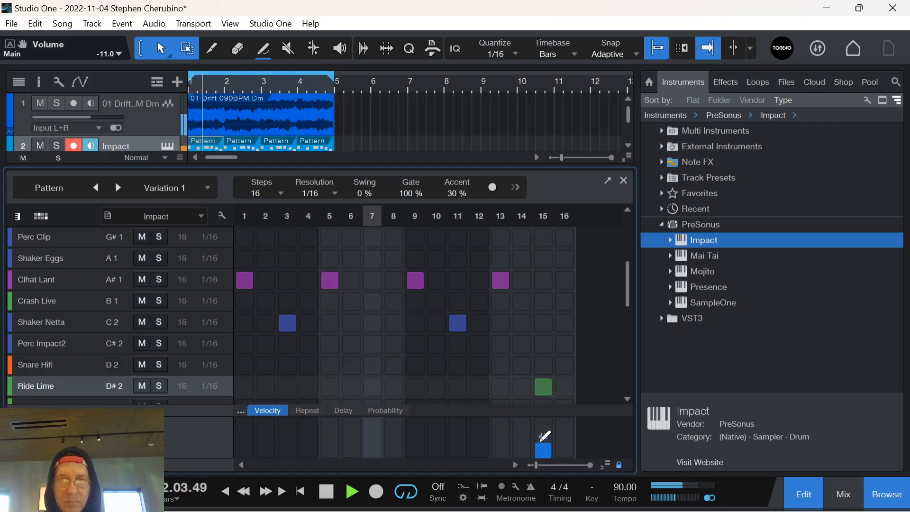
{"action": "left_click", "coordinate": [545, 439]}
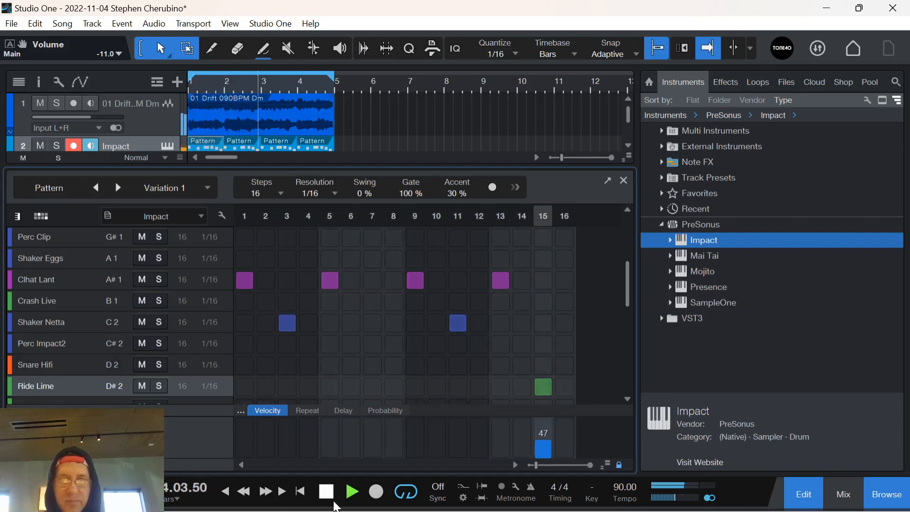
Stop playback to review all the pattern rows, enlarge the arrangement area, and play the loop back
{"action": "left_click", "coordinate": [332, 496]}
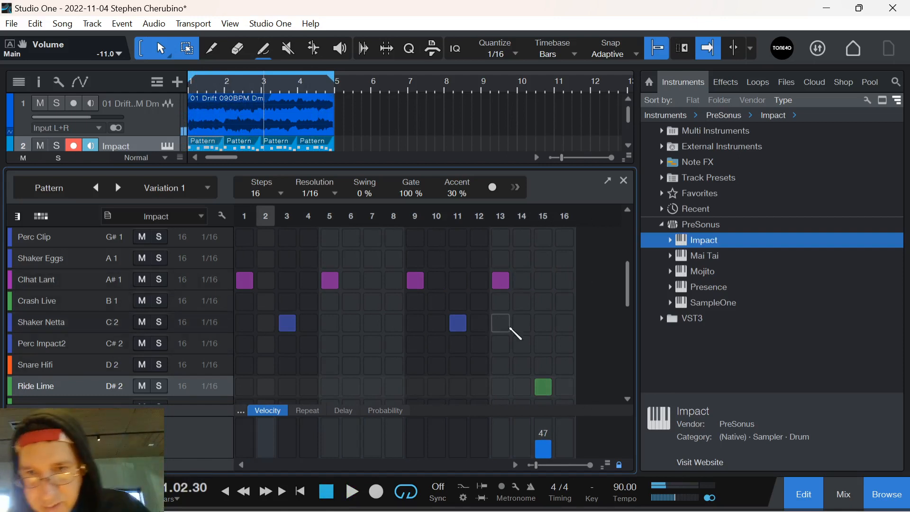
{"action": "left_click_drag", "start_coordinate": [629, 273], "coordinate": [587, 212]}
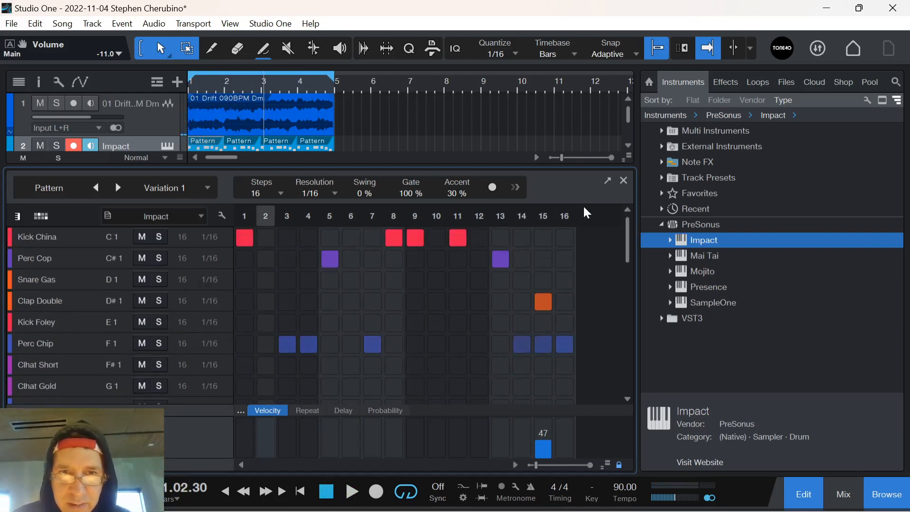
{"action": "scroll", "coordinate": [288, 365], "scroll_direction": "down", "scroll_amount": 5}
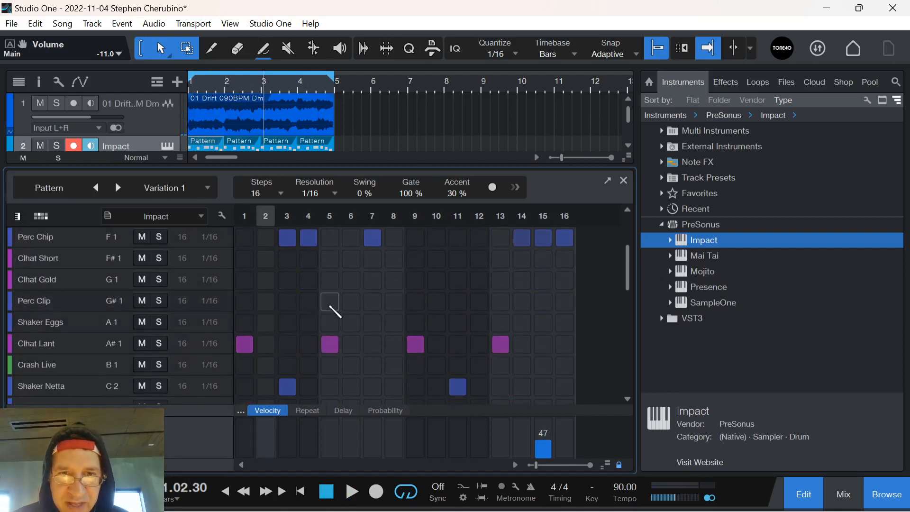
{"action": "scroll", "coordinate": [457, 320], "scroll_direction": "down", "scroll_amount": 4}
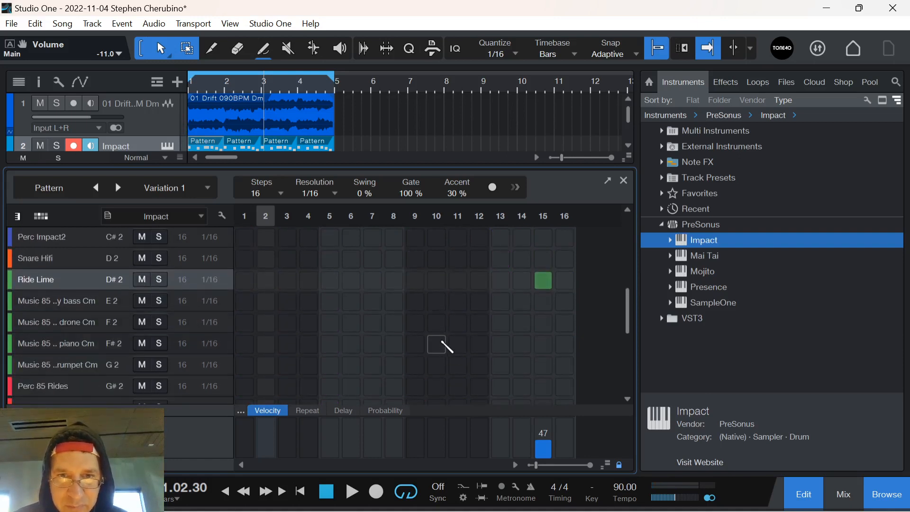
{"action": "scroll", "coordinate": [439, 346], "scroll_direction": "up", "scroll_amount": 12}
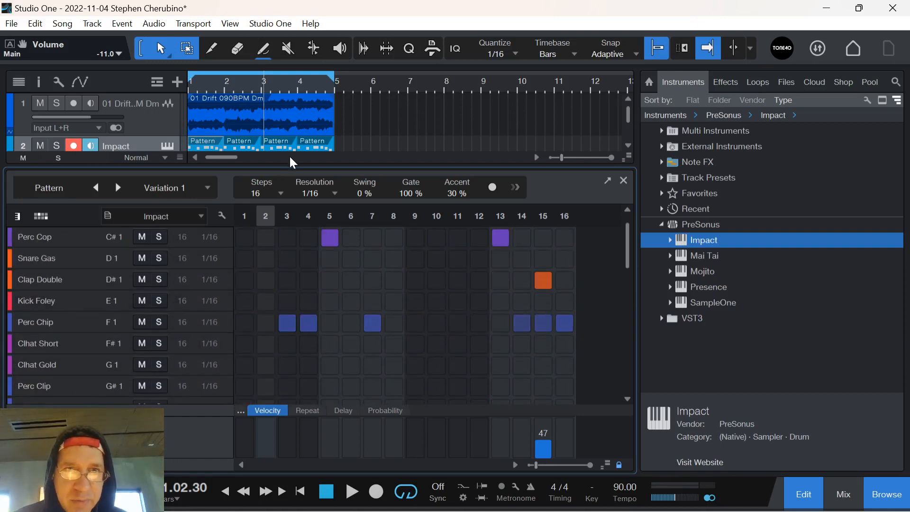
{"action": "left_click_drag", "start_coordinate": [287, 167], "coordinate": [287, 298]}
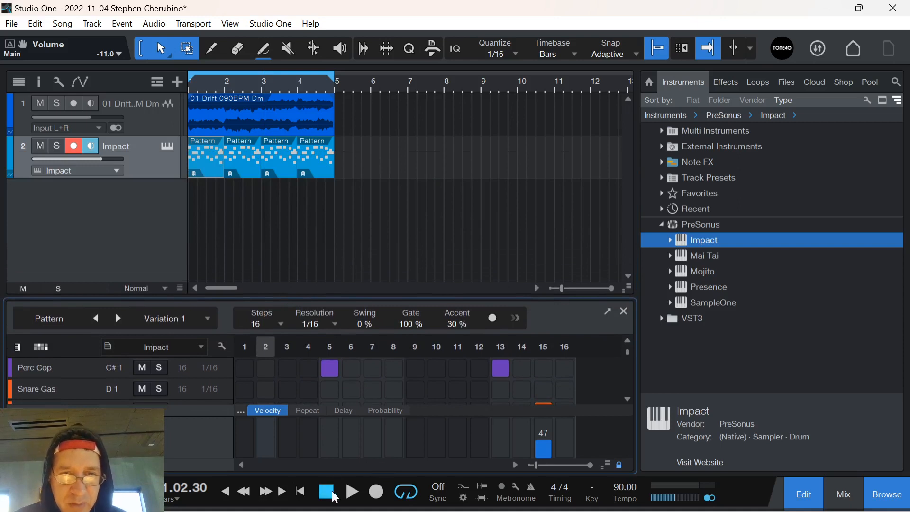
{"action": "key", "text": "space"}
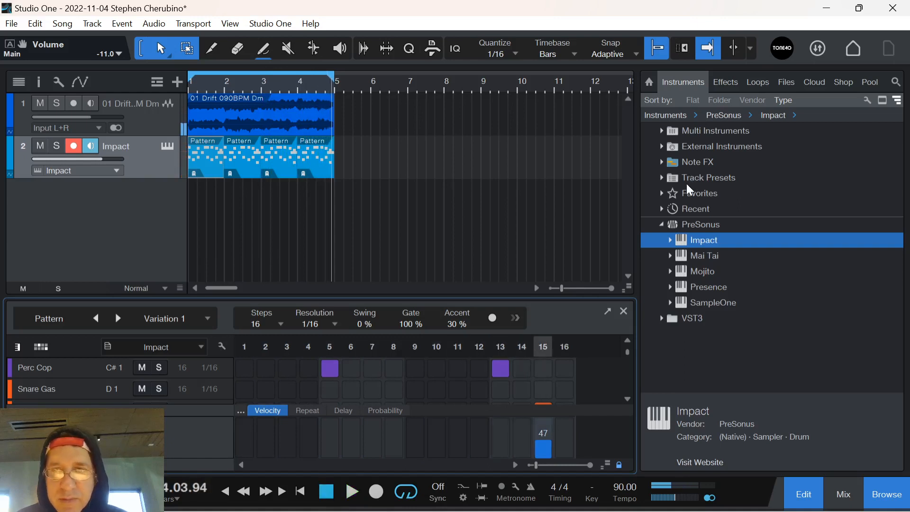
Add a Presence instrument track below Impact and browse to the Guitar folder of its presets
{"action": "left_click", "coordinate": [664, 224]}
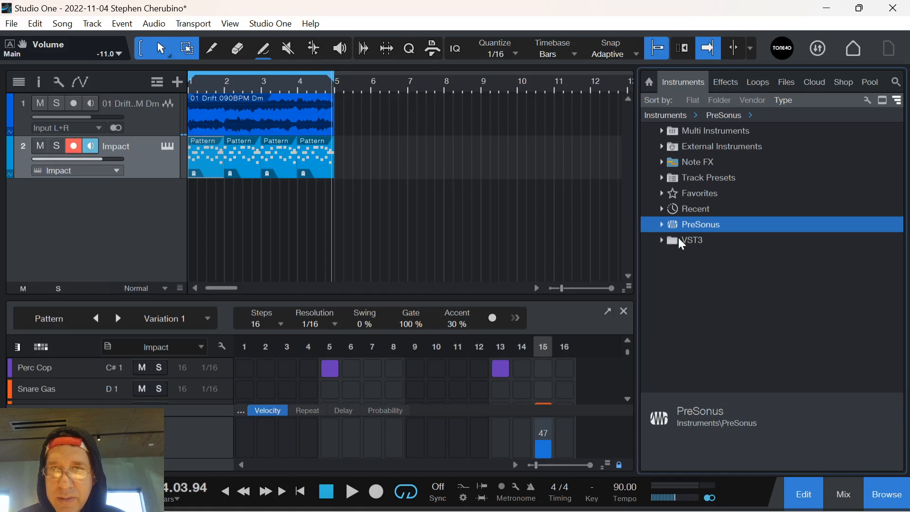
{"action": "left_click_drag", "start_coordinate": [687, 291], "coordinate": [235, 200]}
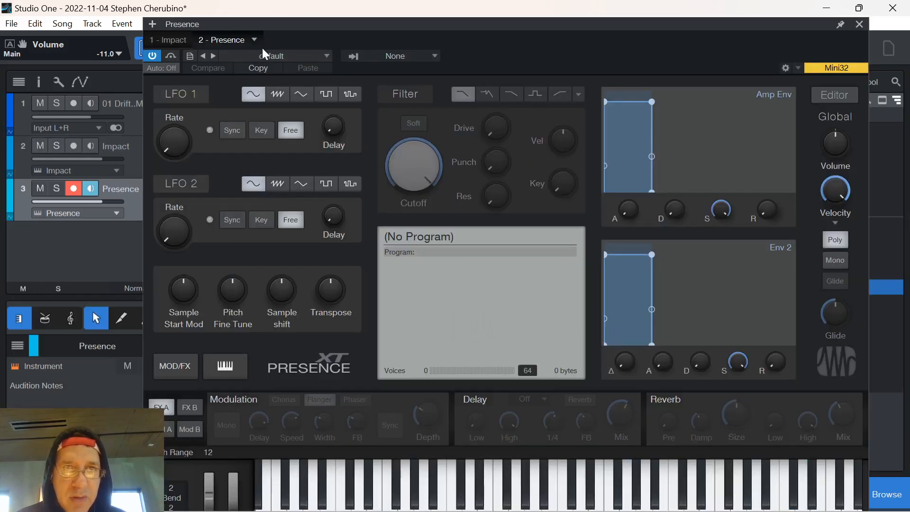
{"action": "left_click", "coordinate": [261, 56]}
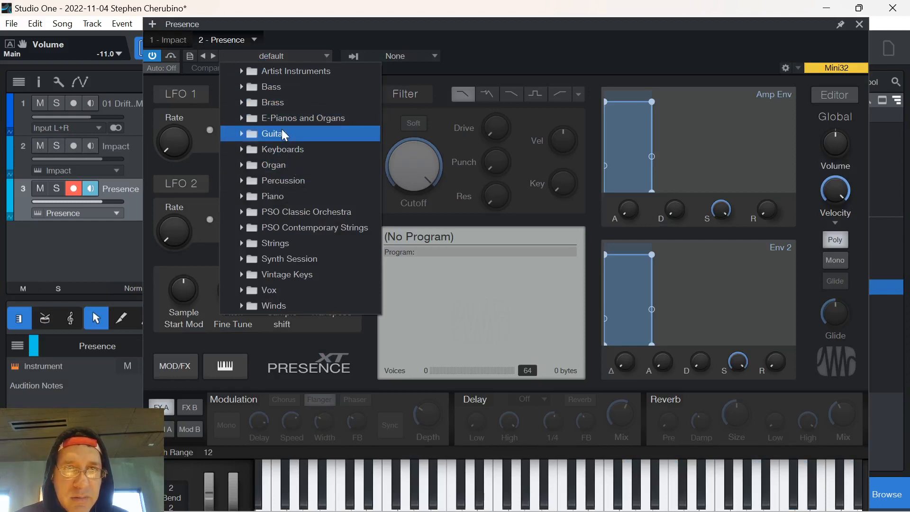
{"action": "left_click", "coordinate": [240, 136]}
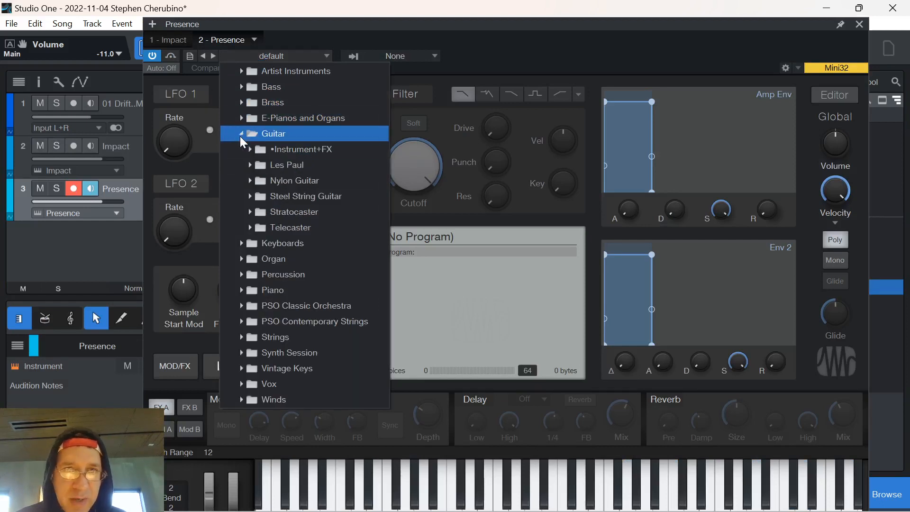
{"action": "left_click", "coordinate": [326, 27]}
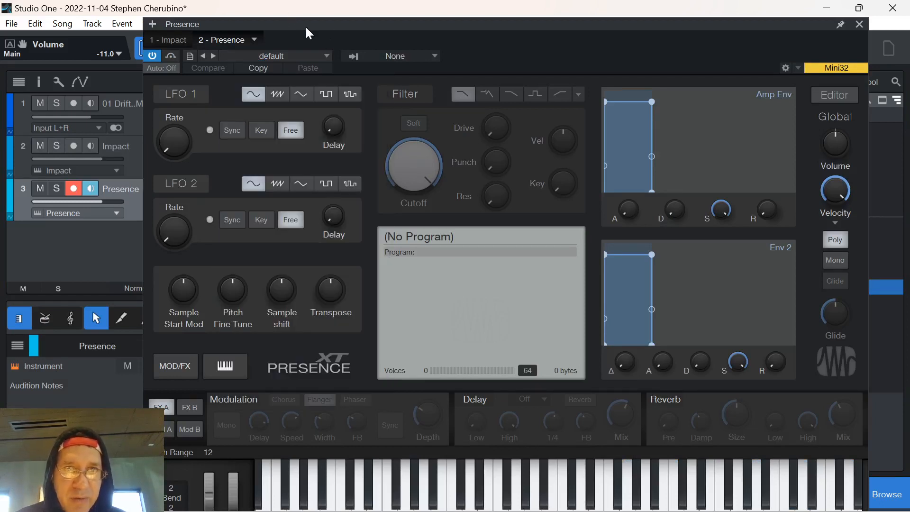
{"action": "left_click_drag", "start_coordinate": [305, 26], "coordinate": [227, 6]}
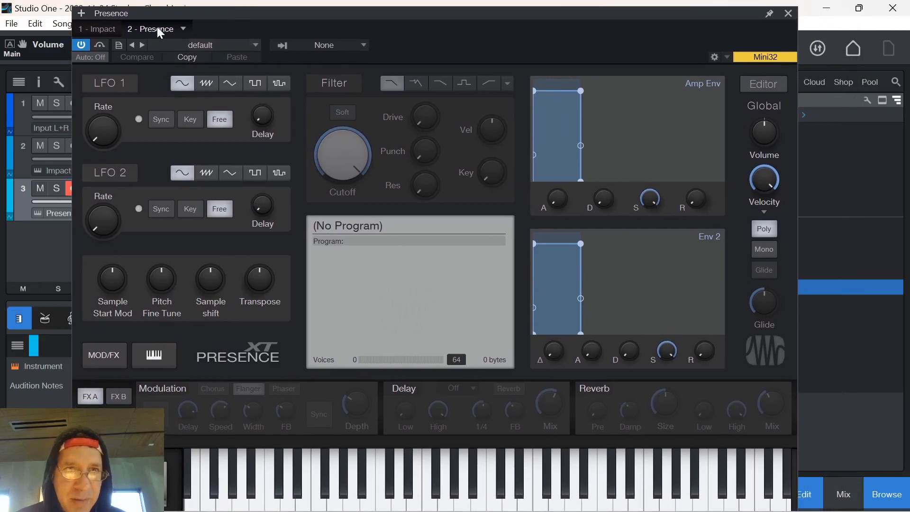
Load the Nylon Guitar Full preset into Presence and close the instrument window
{"action": "left_click", "coordinate": [184, 48]}
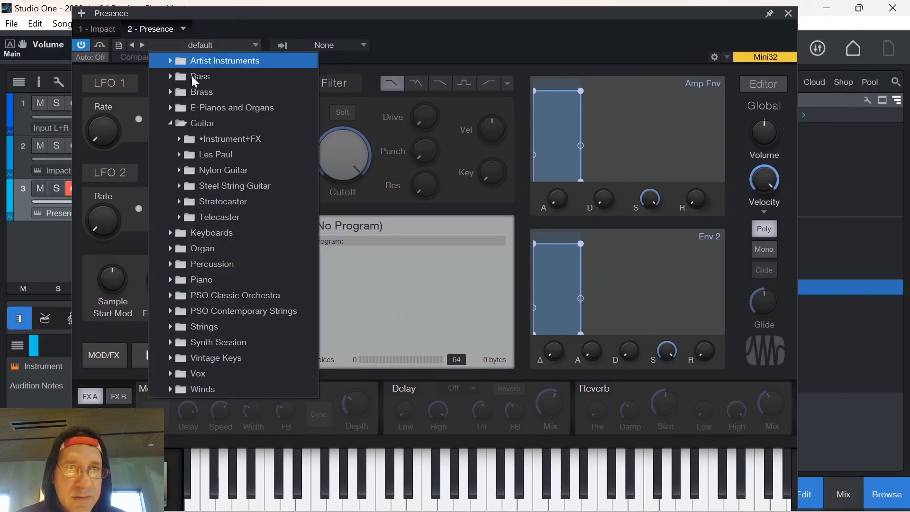
{"action": "left_click", "coordinate": [178, 170]}
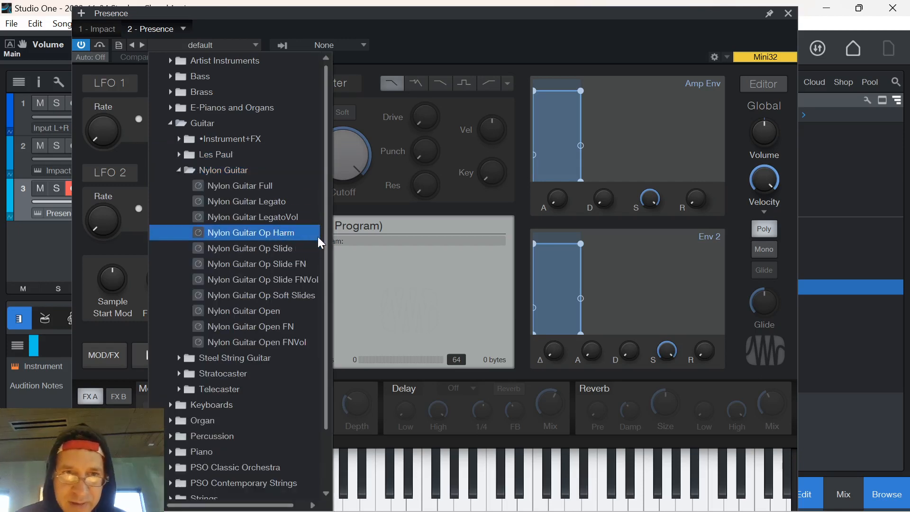
{"action": "left_click", "coordinate": [308, 10]}
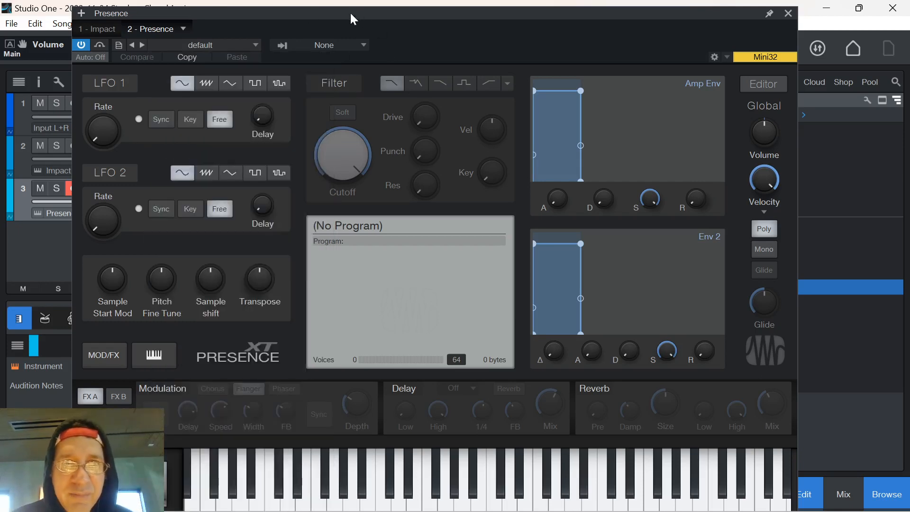
{"action": "left_click", "coordinate": [192, 47]}
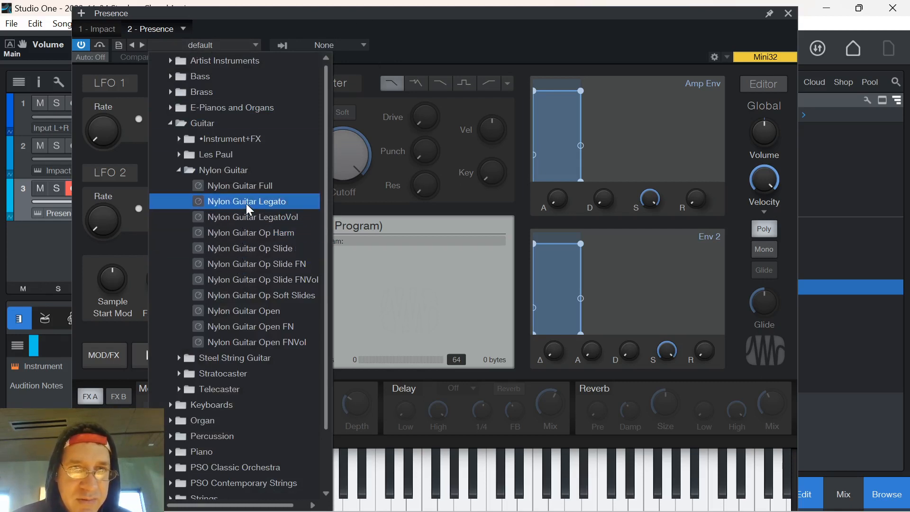
{"action": "left_click", "coordinate": [244, 188]}
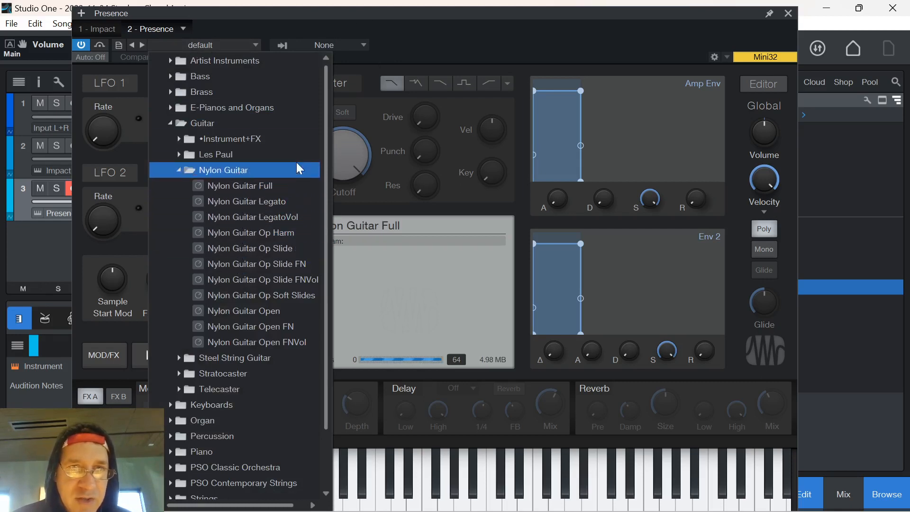
{"action": "left_click", "coordinate": [789, 11]}
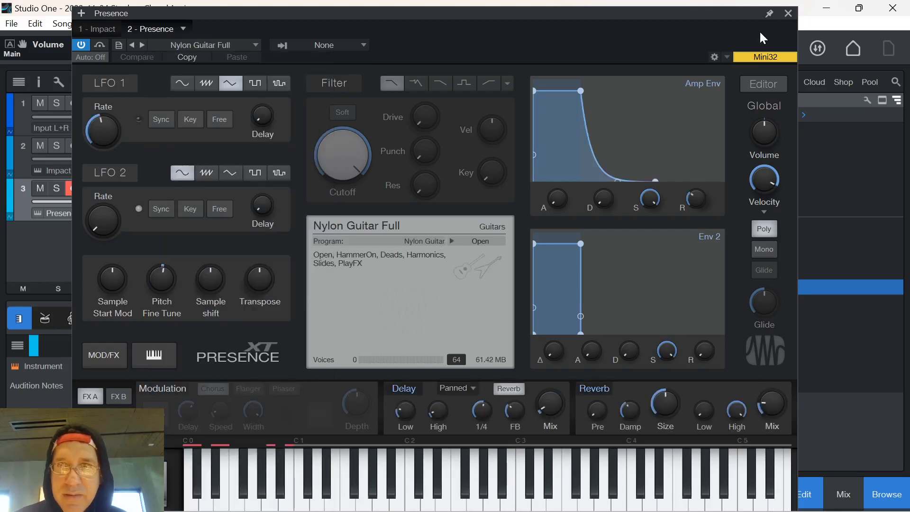
{"action": "left_click", "coordinate": [787, 16]}
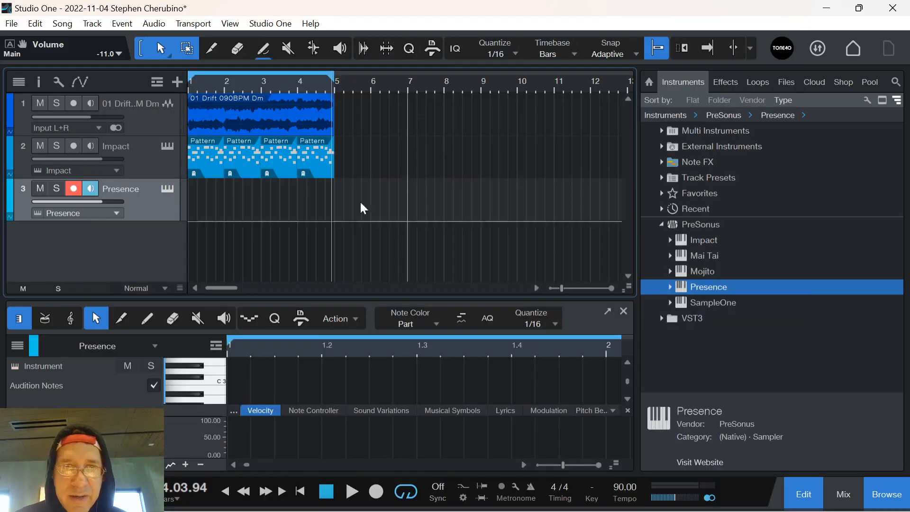
Create a part at bar 1 on the Presence track and draw a one-beat F3 note at its start, checking it in playback
{"action": "double_click", "coordinate": [201, 210]}
{"action": "left_click_drag", "start_coordinate": [302, 298], "coordinate": [309, 109]}
{"action": "scroll", "coordinate": [218, 270], "scroll_direction": "up", "scroll_amount": 2}
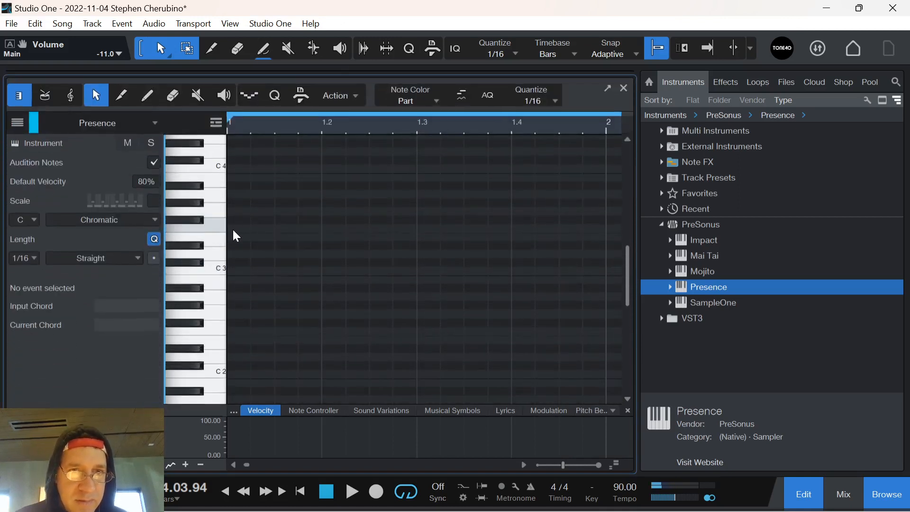
{"action": "left_click_drag", "start_coordinate": [232, 228], "coordinate": [325, 233]}
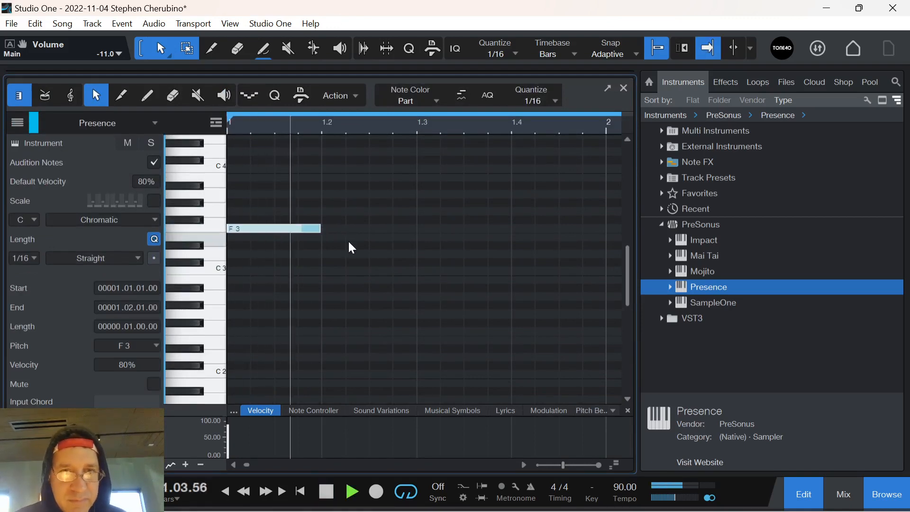
{"action": "key", "text": "space"}
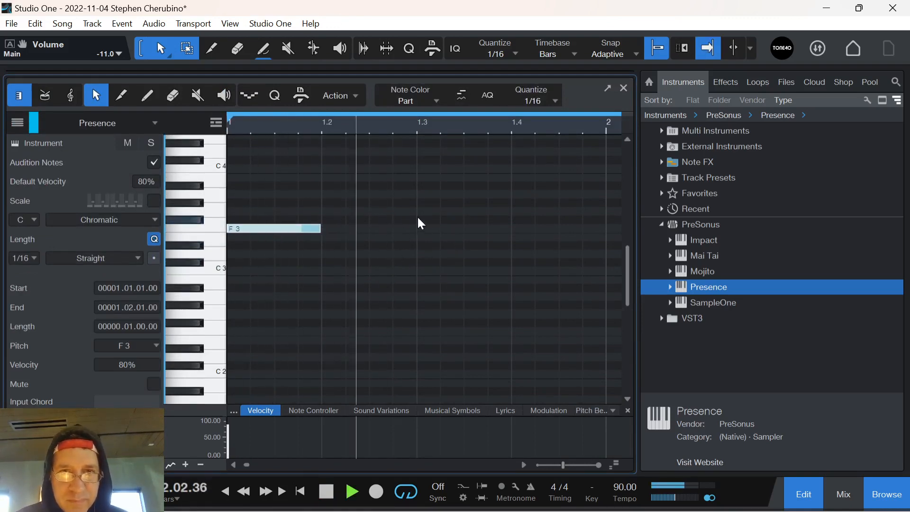
Add a D4 note from 1.2.4 to 1.4.1 and a sixteenth-long A3 note at 1.2.4
{"action": "double_click", "coordinate": [382, 195]}
{"action": "double_click", "coordinate": [401, 186]}
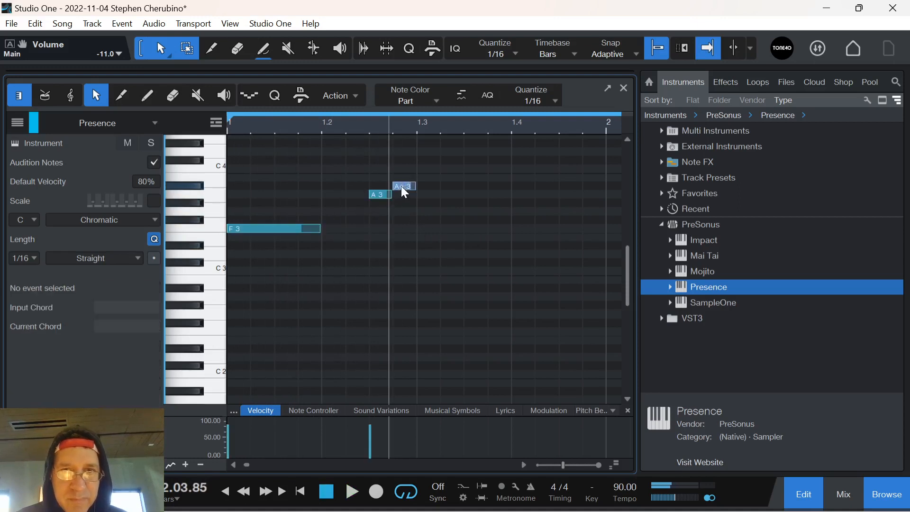
{"action": "left_click_drag", "start_coordinate": [404, 188], "coordinate": [510, 154]}
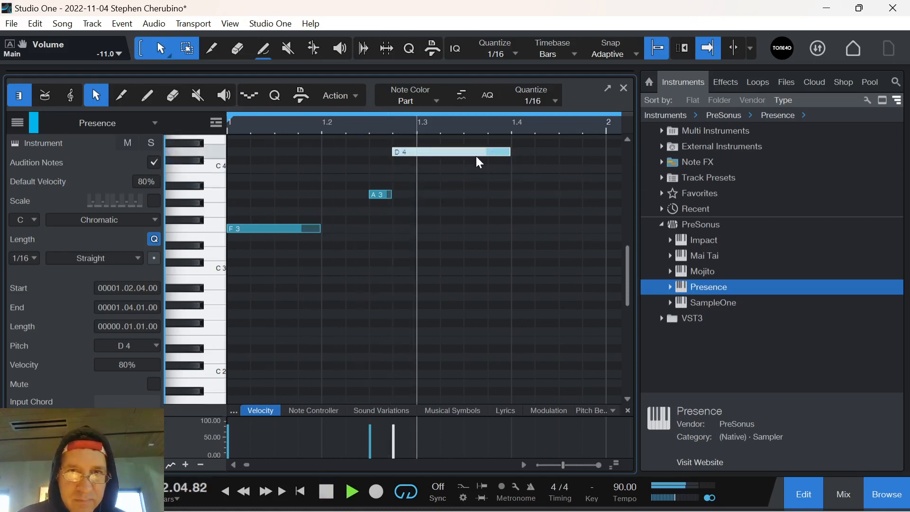
{"action": "key", "text": "space"}
{"action": "left_click_drag", "start_coordinate": [399, 199], "coordinate": [399, 198]}
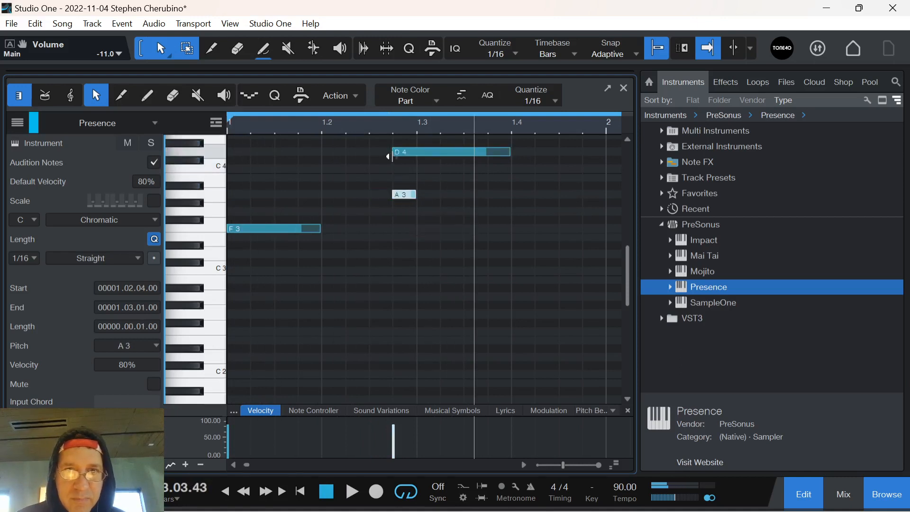
Move the D4 note to start at 1.3.1 and play back the melody
{"action": "left_click_drag", "start_coordinate": [411, 160], "coordinate": [429, 161]}
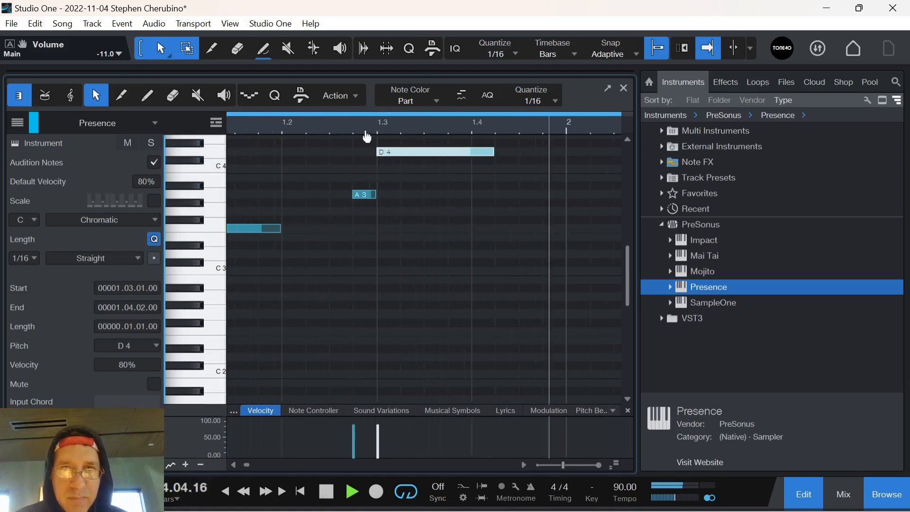
{"action": "key", "text": "space"}
Add a two-beat C4 note from 2.1.1 to 2.3.1
{"action": "left_click", "coordinate": [482, 175]}
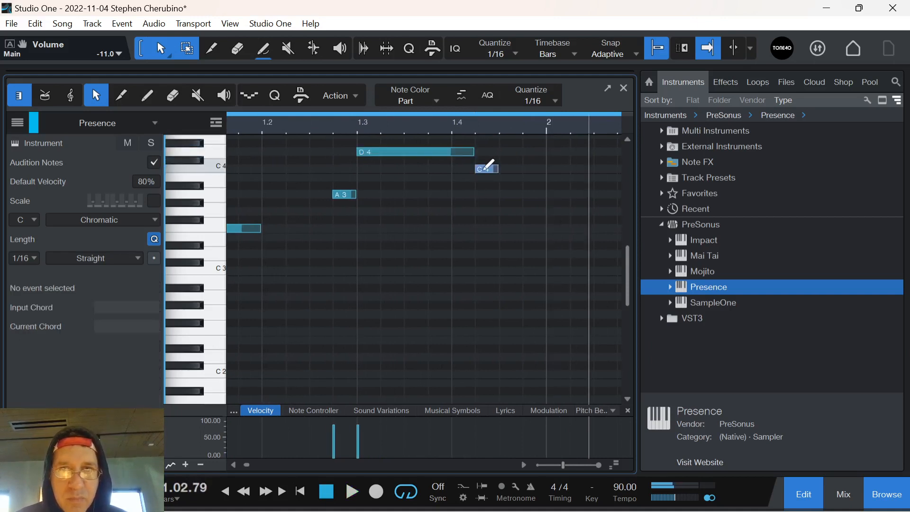
{"action": "left_click_drag", "start_coordinate": [488, 166], "coordinate": [545, 169]}
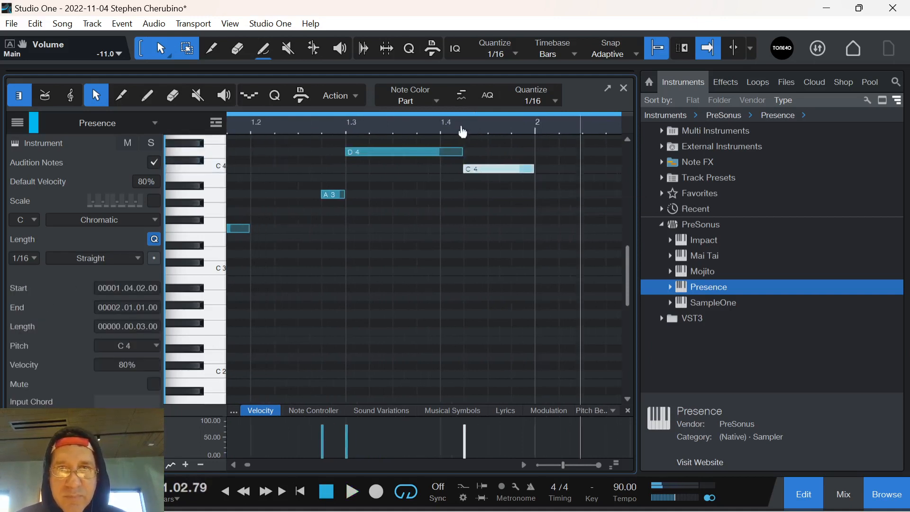
{"action": "left_click_drag", "start_coordinate": [462, 132], "coordinate": [346, 125]}
{"action": "left_click_drag", "start_coordinate": [363, 173], "coordinate": [590, 175]}
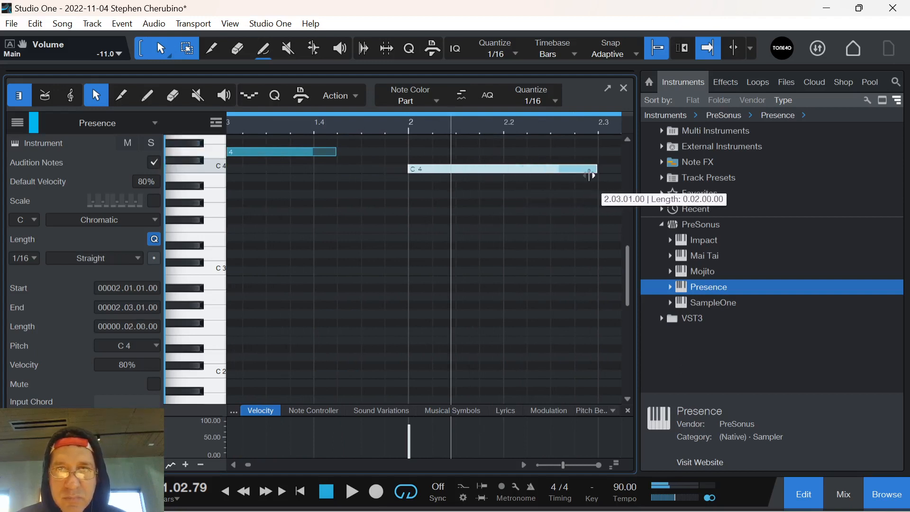
Add a sixteenth-long A#3 note at 2.3.1 and an A3 note from 2.3.2 to 3.1.1
{"action": "left_click_drag", "start_coordinate": [563, 131], "coordinate": [423, 110]}
{"action": "double_click", "coordinate": [458, 192]}
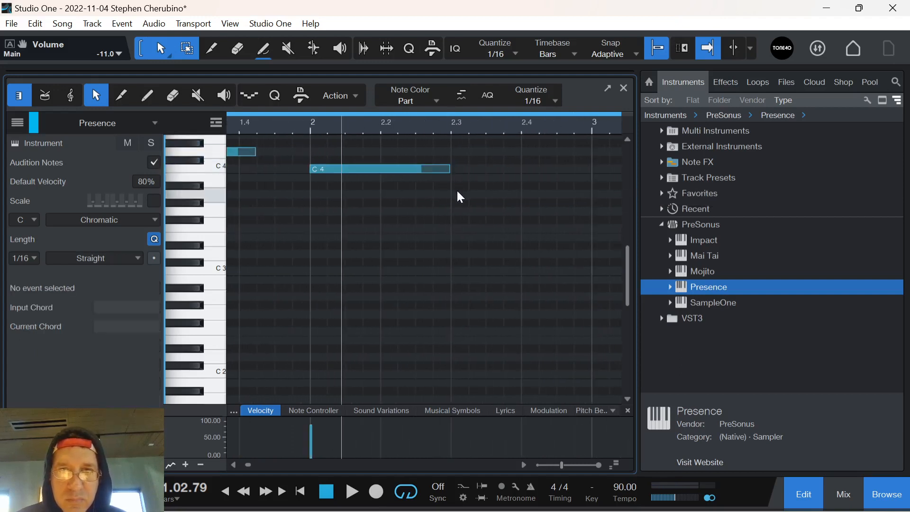
{"action": "left_click_drag", "start_coordinate": [462, 194], "coordinate": [465, 187]}
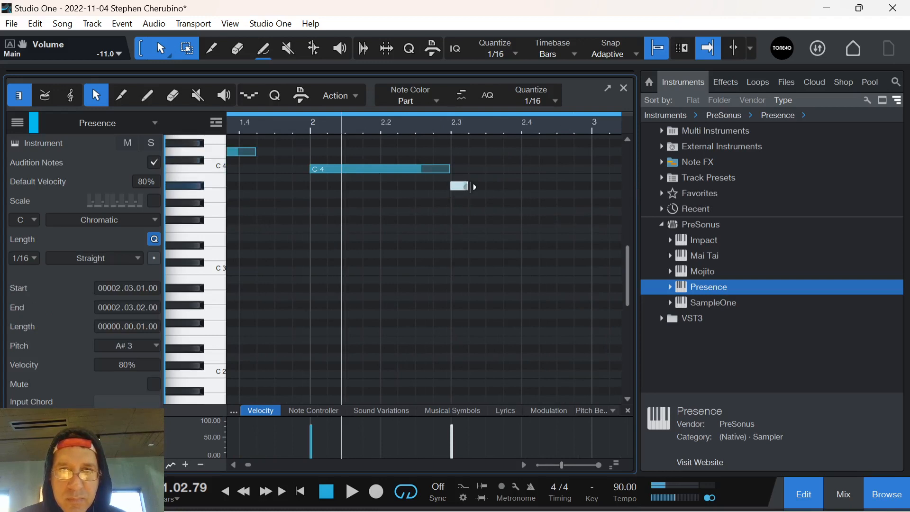
{"action": "left_click", "coordinate": [480, 198]}
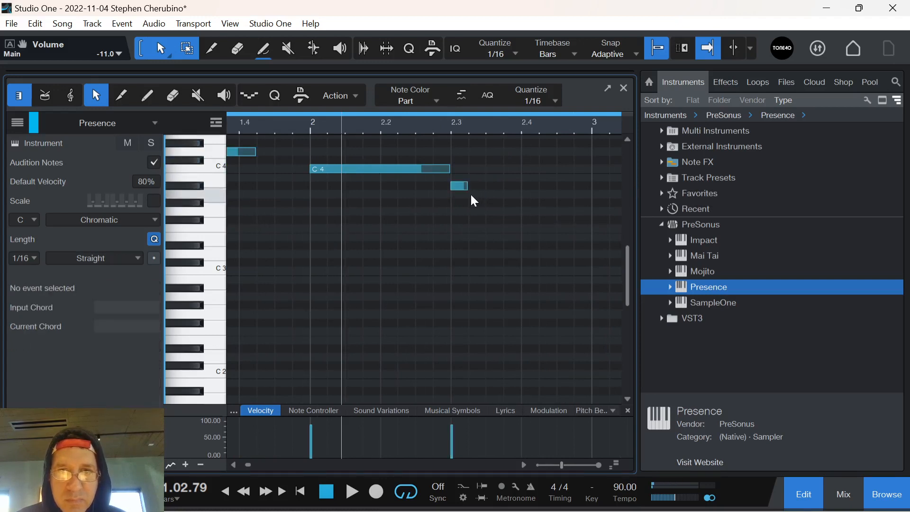
{"action": "left_click_drag", "start_coordinate": [590, 200], "coordinate": [583, 207]}
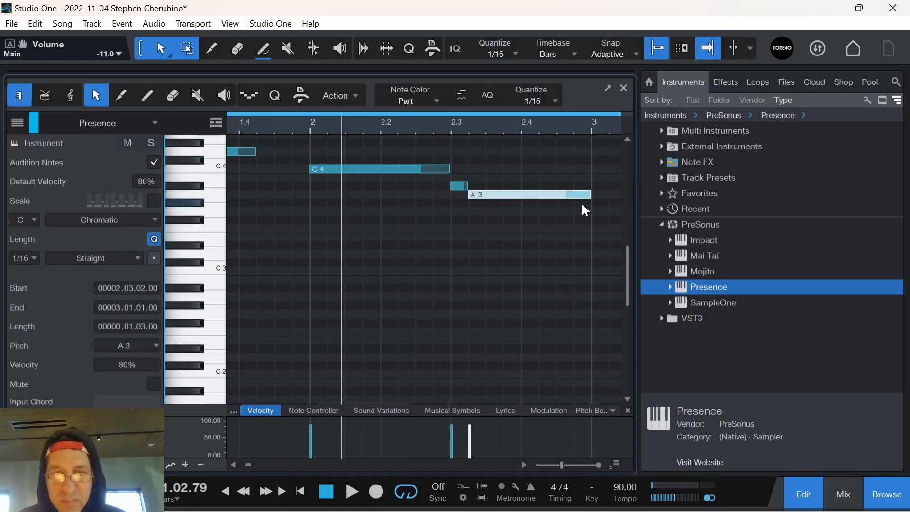
Play the melody and lower the A3 note starting at 2.3.2 to F3
{"action": "key", "text": "space"}
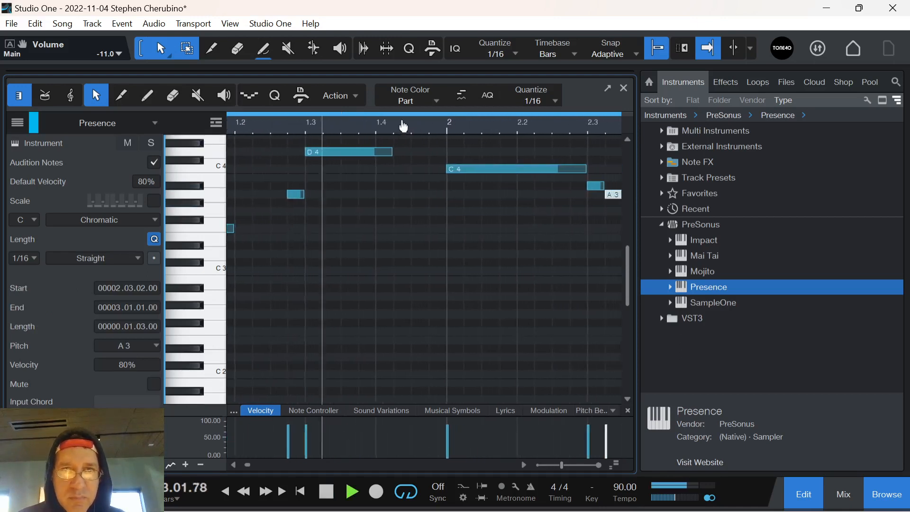
{"action": "left_click_drag", "start_coordinate": [468, 131], "coordinate": [387, 116]}
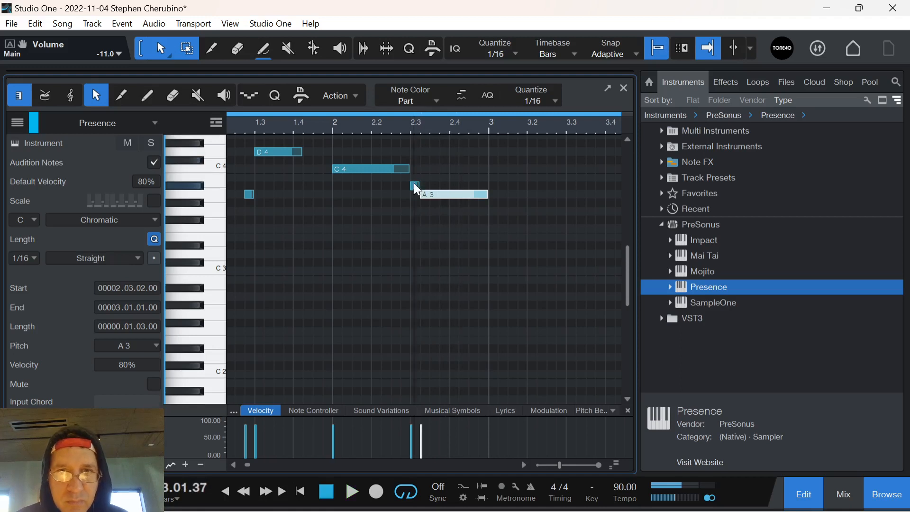
{"action": "left_click_drag", "start_coordinate": [433, 200], "coordinate": [433, 232]}
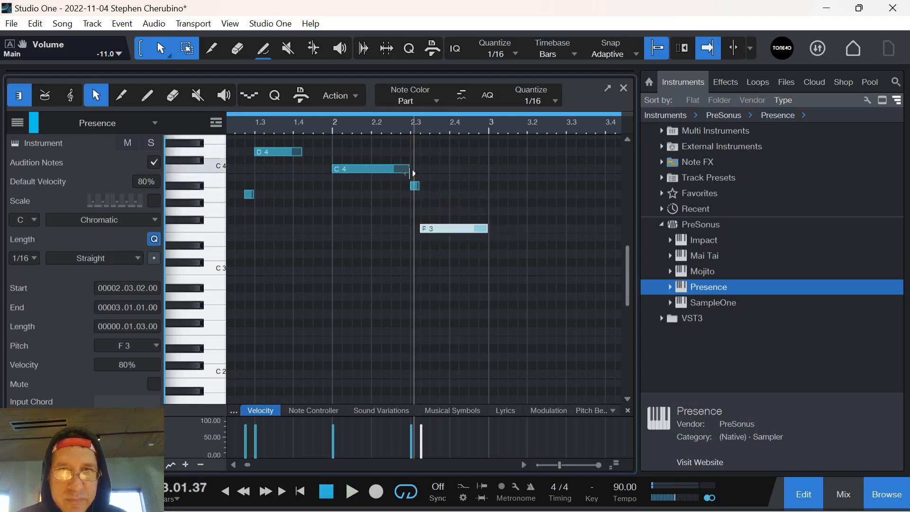
Shift the sixteenth note after C4 to A3 at 2.2.4, trimming C4 to end there and extending F3 back to 2.3.1
{"action": "mouse_move", "coordinate": [413, 173]}
{"action": "left_mouse_down"}
{"action": "mouse_move", "coordinate": [403, 173]}
{"action": "mouse_move", "coordinate": [410, 190]}
{"action": "left_mouse_up"}
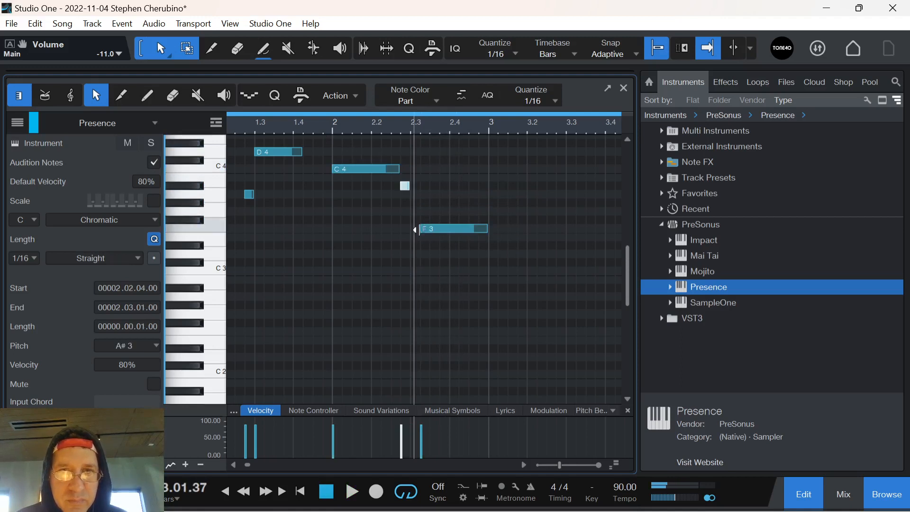
{"action": "left_click_drag", "start_coordinate": [416, 233], "coordinate": [413, 231]}
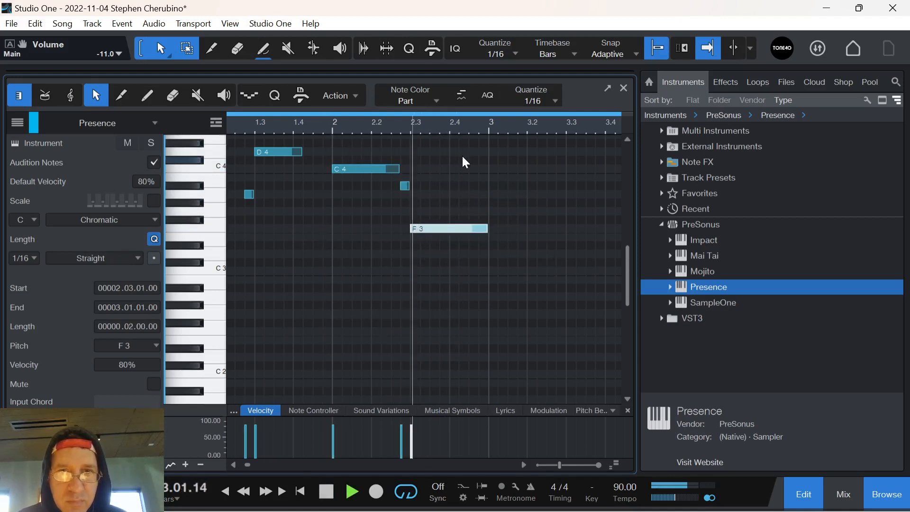
{"action": "key", "text": "space"}
{"action": "left_click_drag", "start_coordinate": [405, 185], "coordinate": [406, 194]}
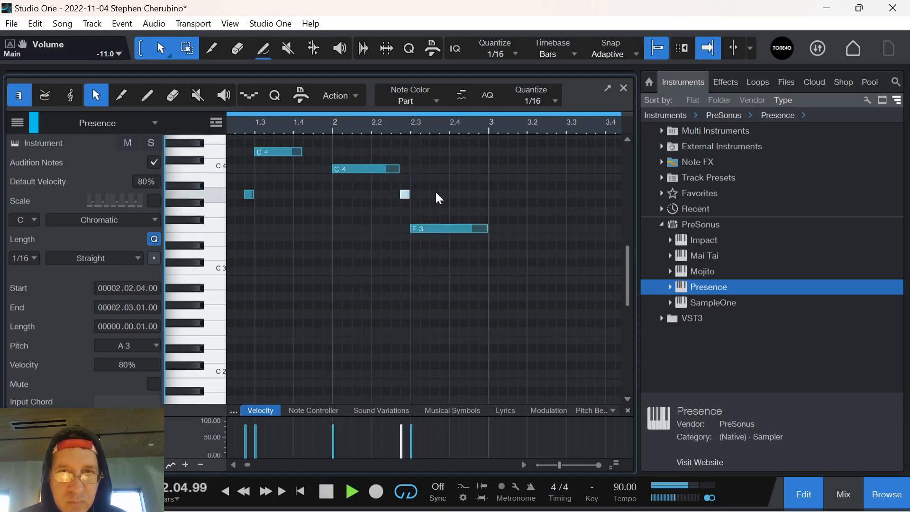
Add a D3 note from 3.1.1 to 3.3.4 and a sixteenth-long A3 note at 3.3.4
{"action": "left_click", "coordinate": [492, 253], "text": "ctrl"}
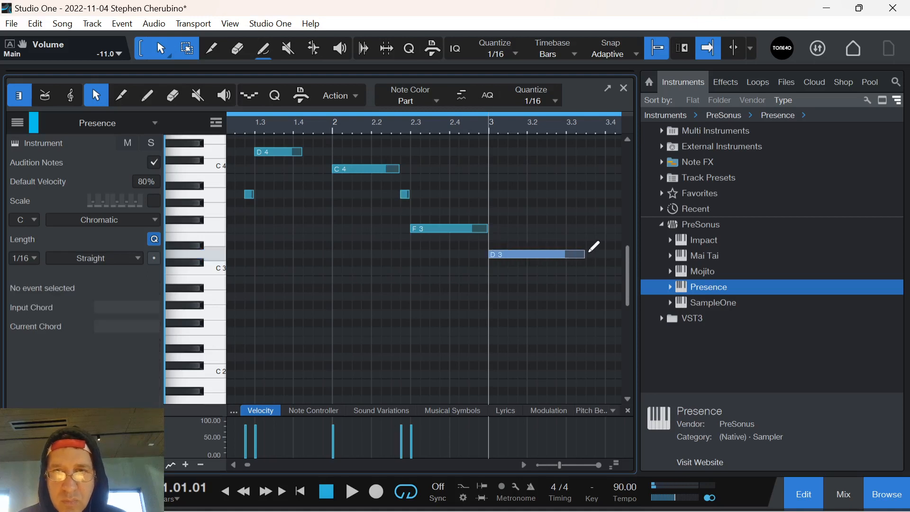
{"action": "left_click_drag", "start_coordinate": [589, 252], "coordinate": [602, 203]}
{"action": "left_click", "coordinate": [597, 237]}
{"action": "left_click", "coordinate": [599, 237], "text": "ctrl"}
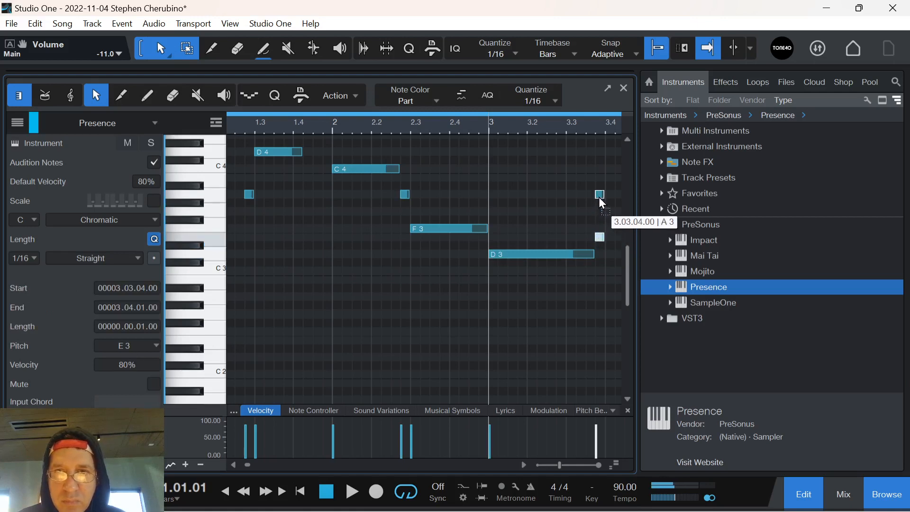
{"action": "left_click", "coordinate": [613, 190]}
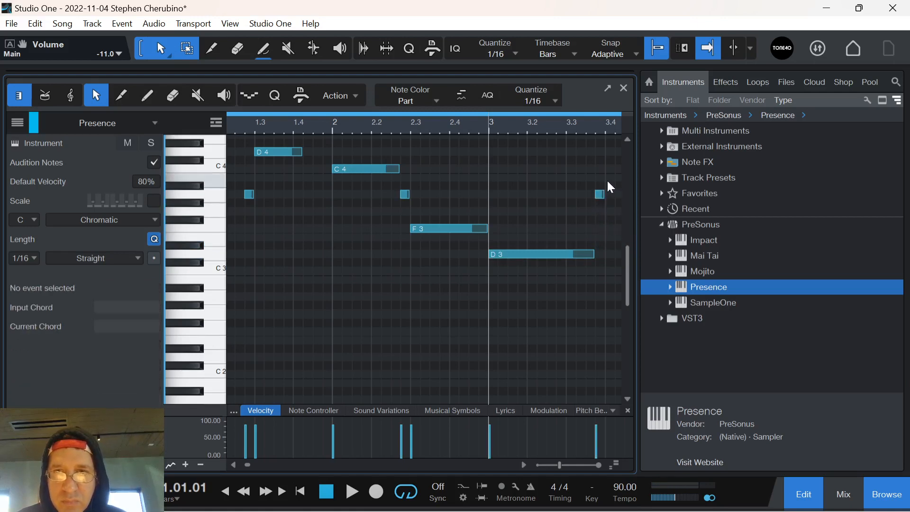
Add a one-beat A#3 note at 3.4.1 and play the melody from the start
{"action": "left_click_drag", "start_coordinate": [648, 189], "coordinate": [643, 187]}
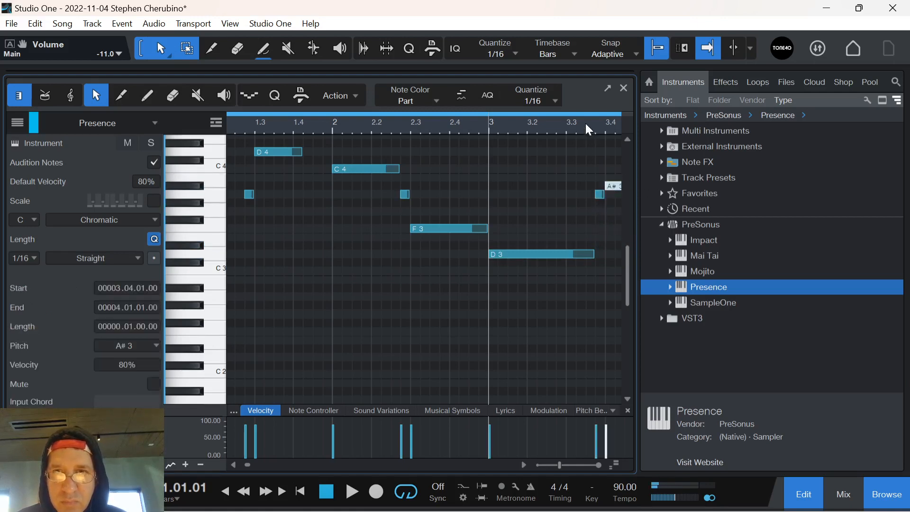
{"action": "left_click_drag", "start_coordinate": [587, 126], "coordinate": [389, 123]}
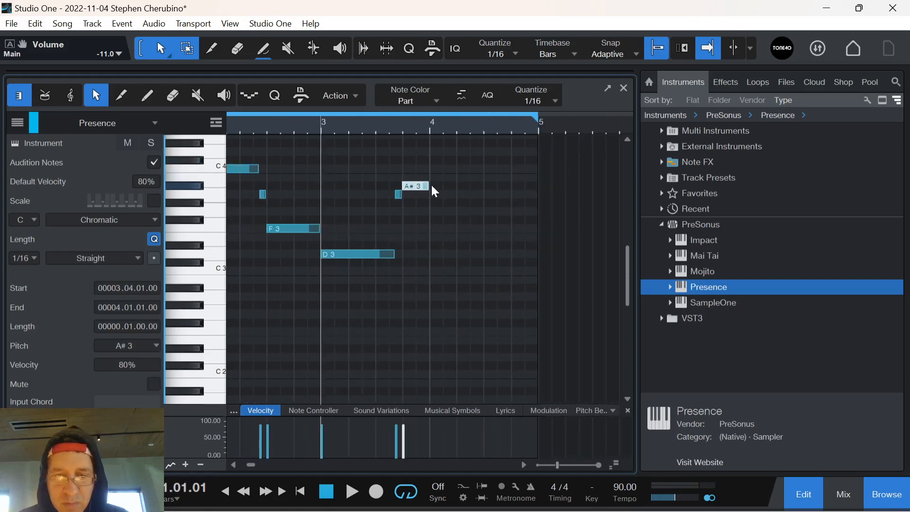
{"action": "key", "text": "space"}
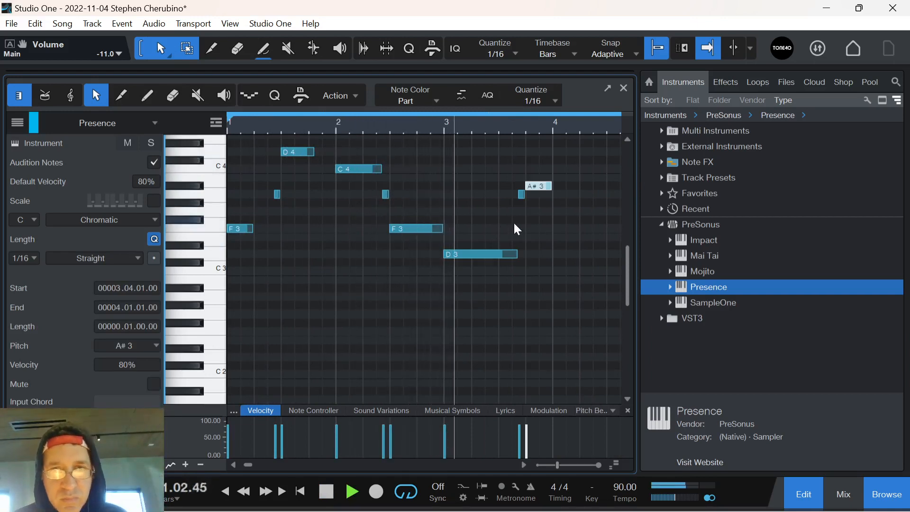
Shorten D3 to end at 3.2.4 and move the following A3 and A#3 notes one beat earlier, extending A#3 to 4.1.1
{"action": "left_click_drag", "start_coordinate": [516, 254], "coordinate": [493, 251]}
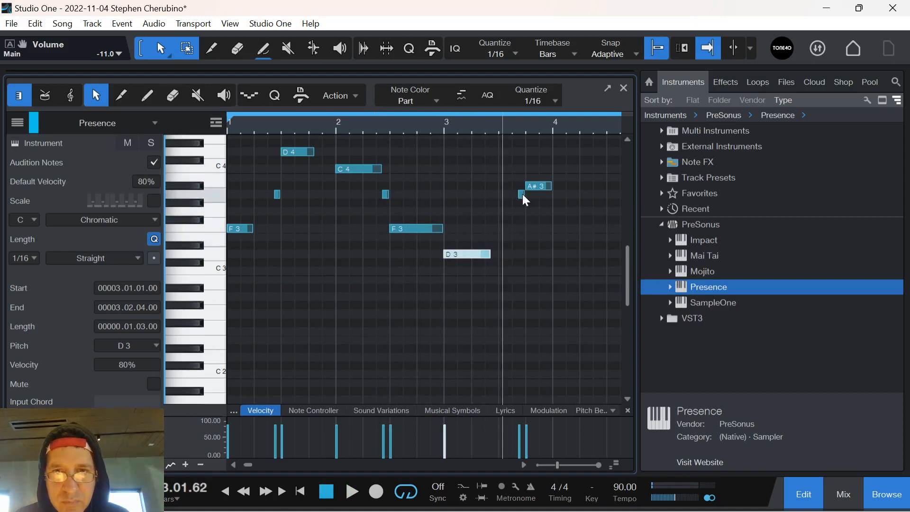
{"action": "left_click_drag", "start_coordinate": [503, 204], "coordinate": [514, 190]}
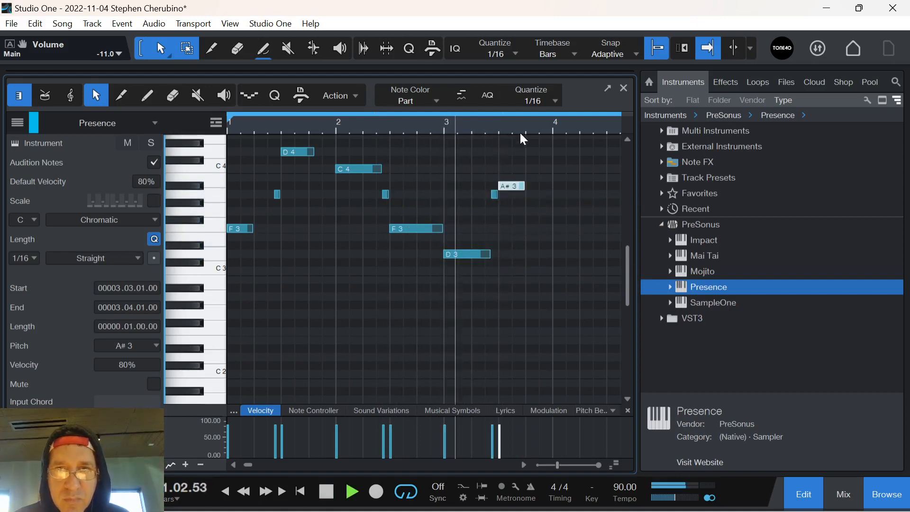
{"action": "scroll", "coordinate": [523, 139], "scroll_direction": "up", "scroll_amount": 3}
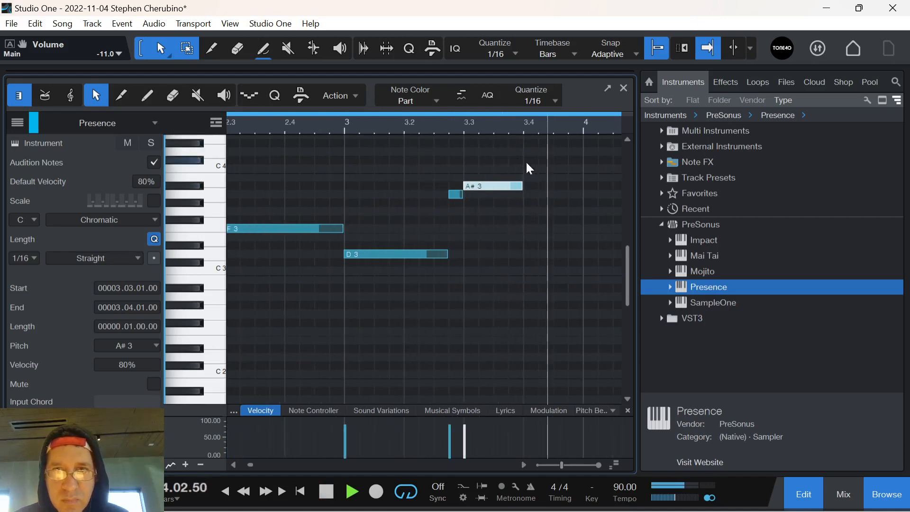
{"action": "left_click_drag", "start_coordinate": [522, 186], "coordinate": [586, 187]}
Add a two-beat A3 note at 4.1.1 and a two-beat G3 note from 4.3.1 to 5.1.1
{"action": "left_click_drag", "start_coordinate": [563, 128], "coordinate": [439, 134]}
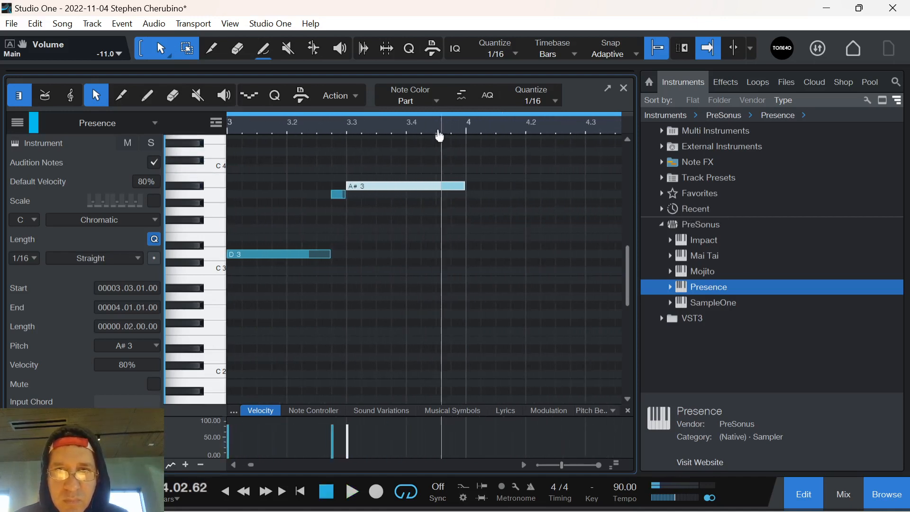
{"action": "mouse_move", "coordinate": [470, 203]}
{"action": "left_mouse_down"}
{"action": "mouse_move", "coordinate": [470, 195]}
{"action": "mouse_move", "coordinate": [586, 196]}
{"action": "left_mouse_up"}
{"action": "key", "text": "e"}
{"action": "key", "text": "w"}
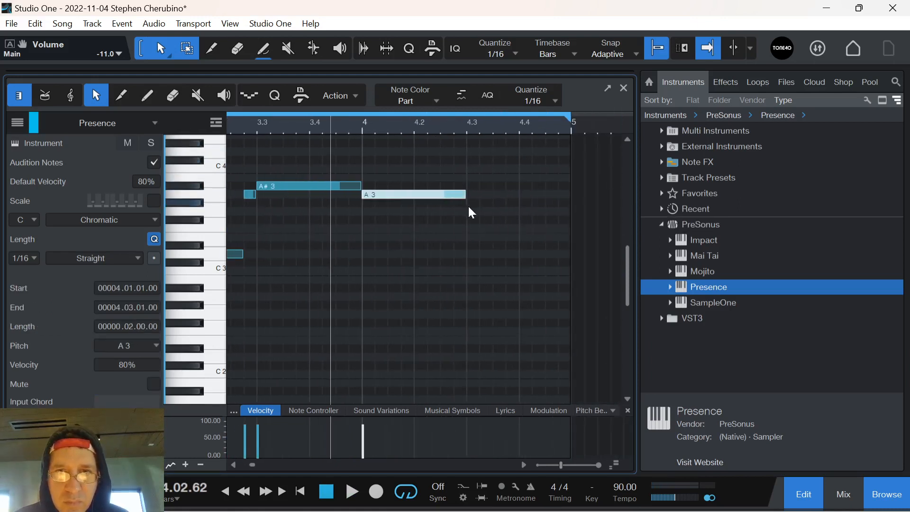
{"action": "left_click_drag", "start_coordinate": [468, 212], "coordinate": [574, 209]}
Play the melody, lower the F3 note at 2.3.1 to D3, and listen to the change
{"action": "key", "text": "space"}
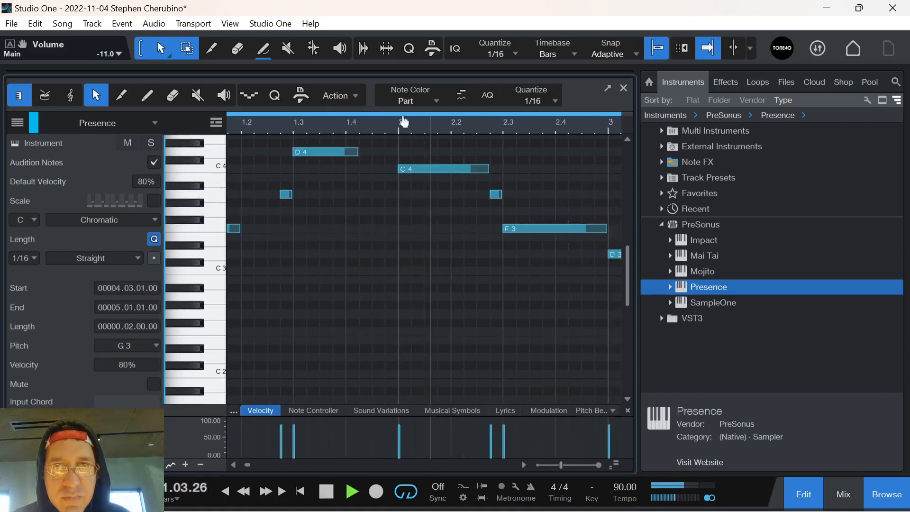
{"action": "left_click_drag", "start_coordinate": [403, 121], "coordinate": [335, 99]}
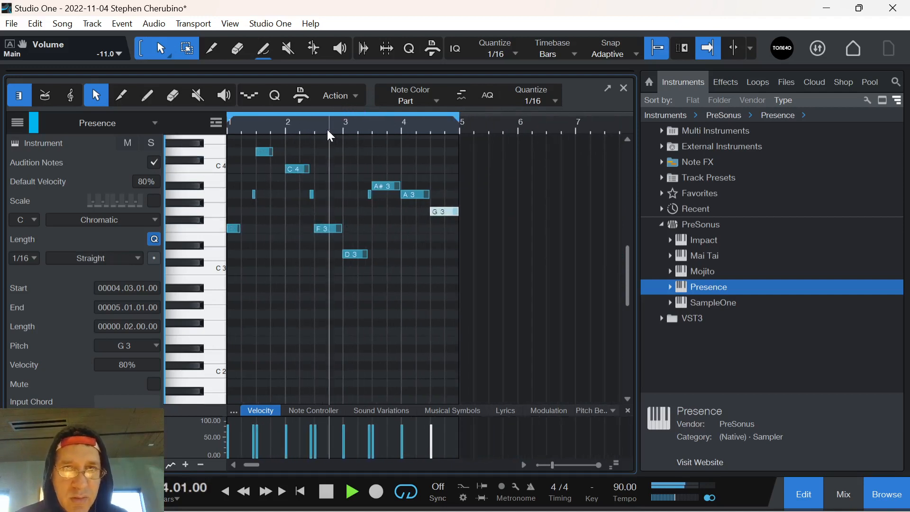
{"action": "key", "text": "space"}
{"action": "left_click_drag", "start_coordinate": [326, 229], "coordinate": [324, 257]}
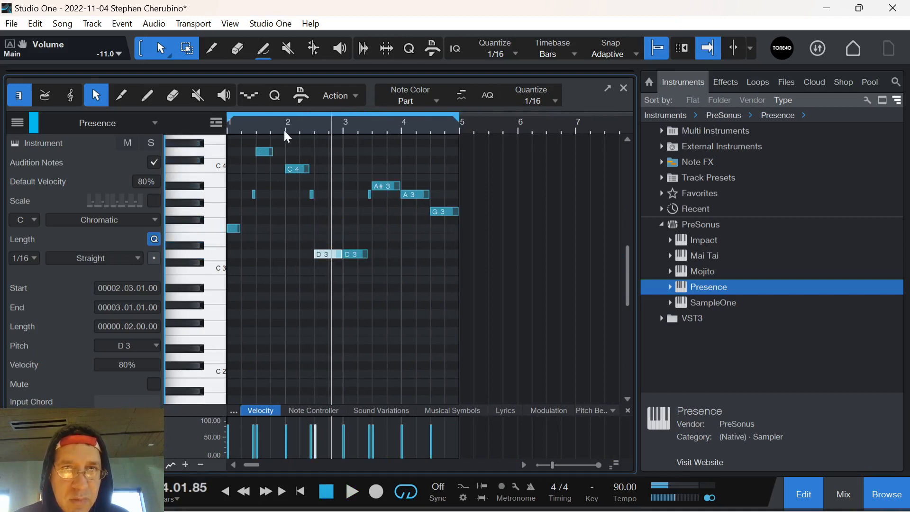
{"action": "key", "text": "space"}
{"action": "mouse_move", "coordinate": [337, 136]}
{"action": "left_mouse_down"}
{"action": "mouse_move", "coordinate": [333, 152]}
{"action": "mouse_move", "coordinate": [337, 143]}
{"action": "left_mouse_up"}
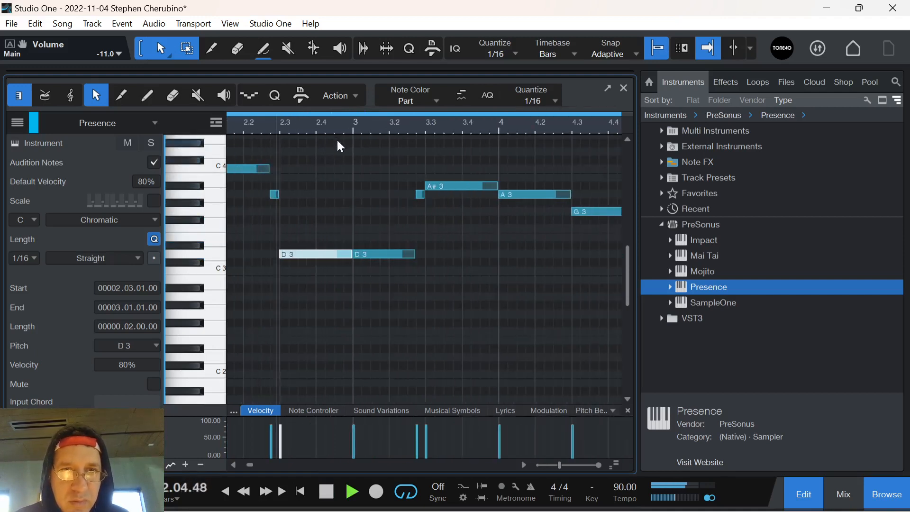
Try lowering the sixteenth A3 note at 2.2.4 to G3 and check it in playback
{"action": "key", "text": "space"}
{"action": "left_click_drag", "start_coordinate": [274, 198], "coordinate": [272, 211]}
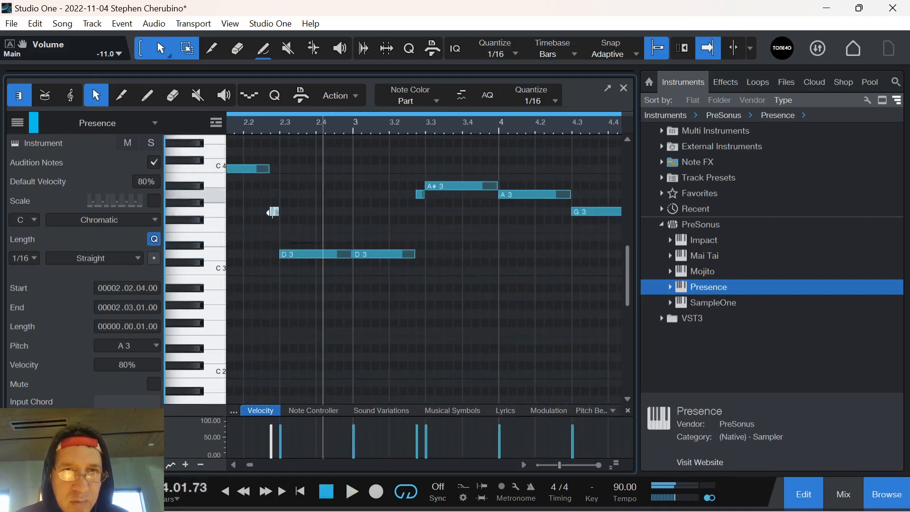
{"action": "left_click_drag", "start_coordinate": [259, 134], "coordinate": [275, 137]}
{"action": "left_click", "coordinate": [268, 130]}
{"action": "key", "text": "space"}
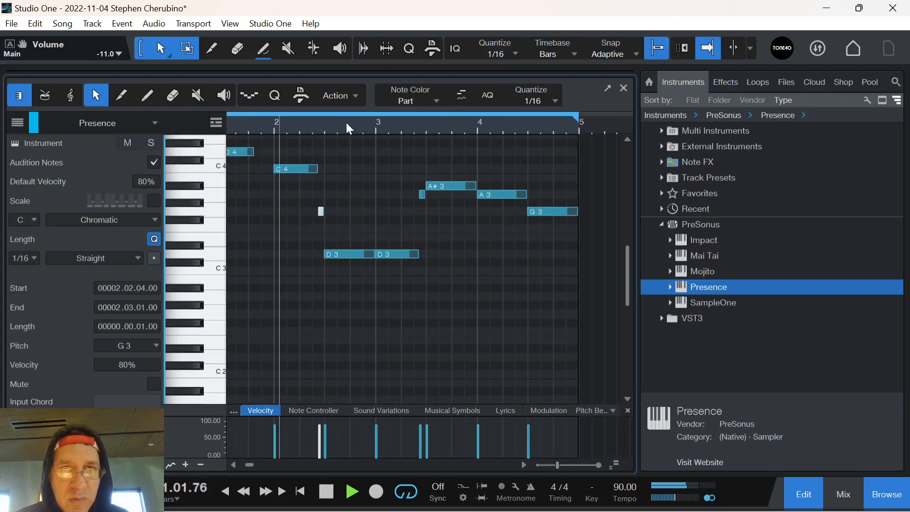
{"action": "key", "text": "space"}
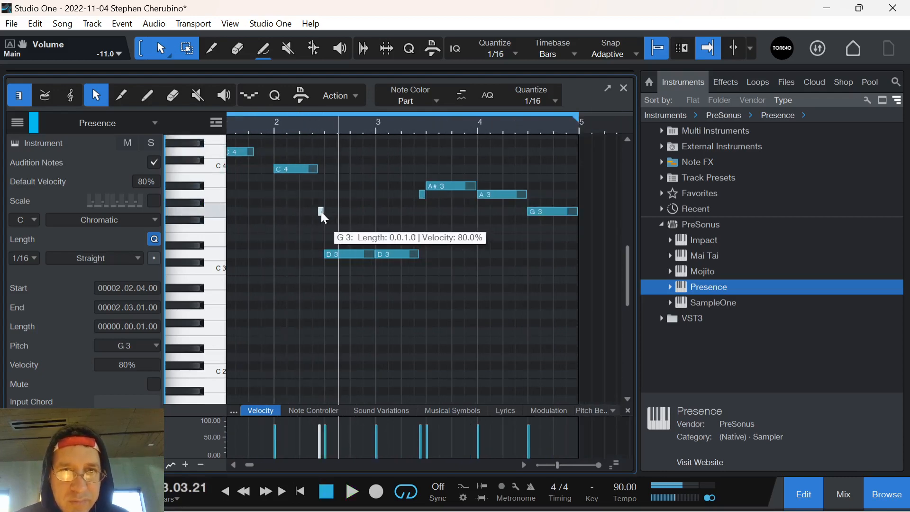
Try A#3 for the sixteenth note at 2.2.4, settle it on F3, and play the melody
{"action": "left_click_drag", "start_coordinate": [321, 215], "coordinate": [322, 188]}
{"action": "key", "text": "space"}
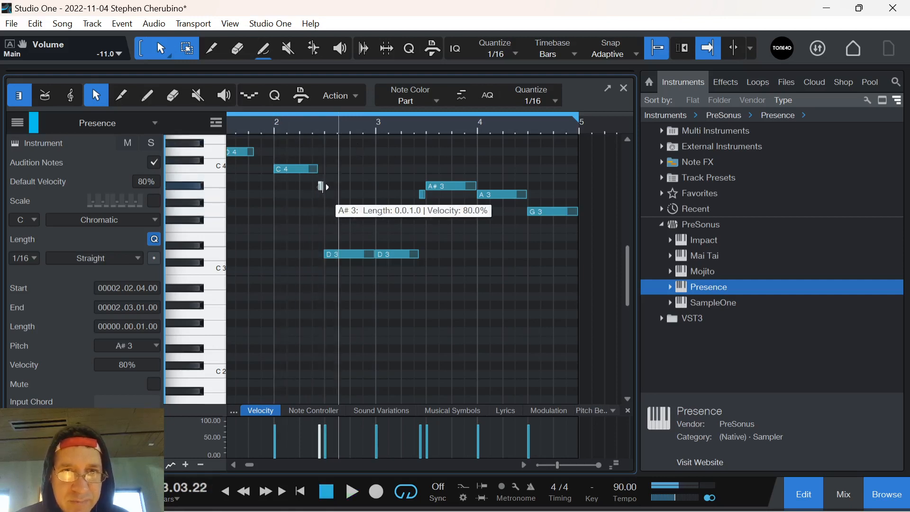
{"action": "left_click_drag", "start_coordinate": [321, 187], "coordinate": [321, 232]}
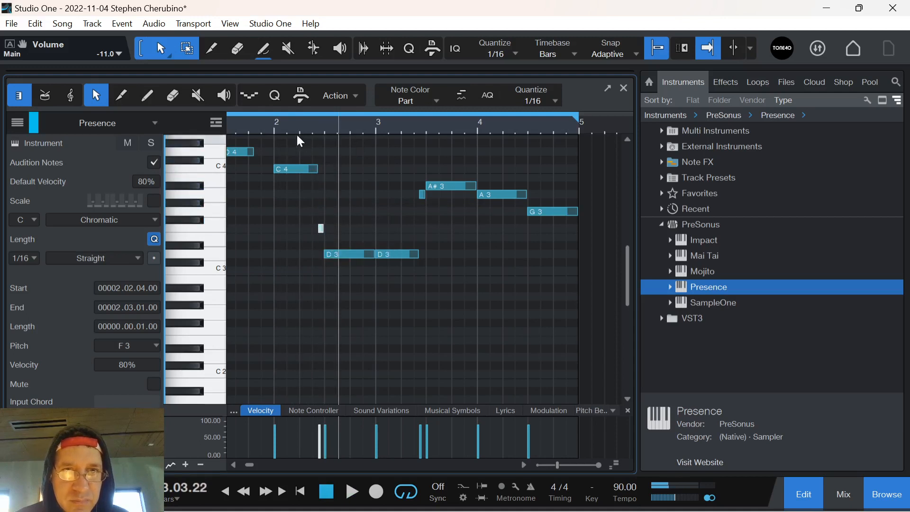
{"action": "key", "text": "space"}
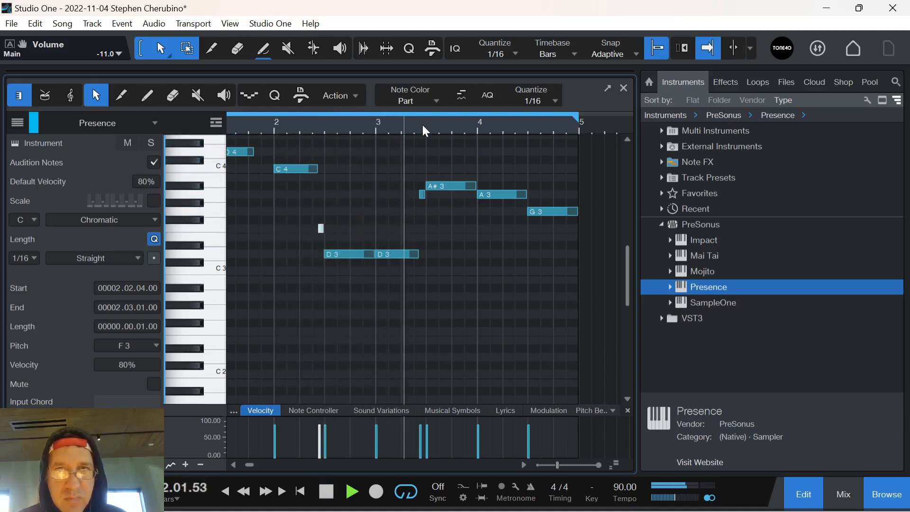
Shorten the G3 note at 4.3.1 to one beat and add a one-beat D4 note at 4.4.1
{"action": "mouse_move", "coordinate": [423, 124]}
{"action": "left_mouse_down"}
{"action": "mouse_move", "coordinate": [384, 137]}
{"action": "mouse_move", "coordinate": [362, 128]}
{"action": "mouse_move", "coordinate": [416, 135]}
{"action": "mouse_move", "coordinate": [404, 137]}
{"action": "mouse_move", "coordinate": [403, 122]}
{"action": "mouse_move", "coordinate": [406, 130]}
{"action": "left_mouse_up"}
{"action": "key", "text": "space"}
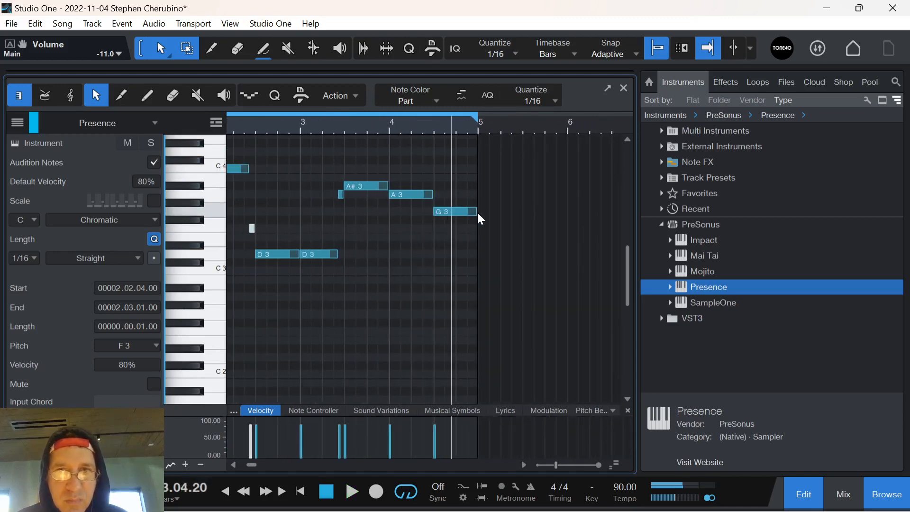
{"action": "left_click_drag", "start_coordinate": [478, 211], "coordinate": [455, 211]}
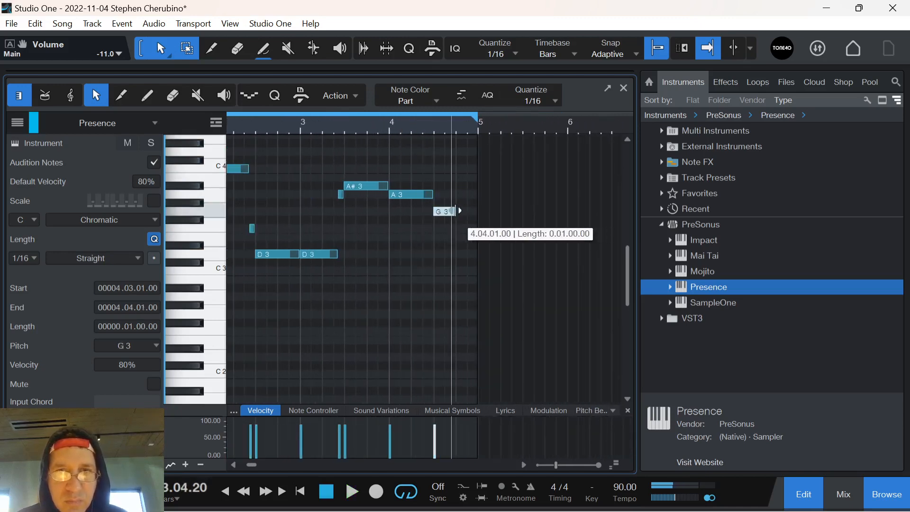
{"action": "left_click", "coordinate": [462, 168]}
{"action": "mouse_move", "coordinate": [463, 169]}
{"action": "left_mouse_down"}
{"action": "mouse_move", "coordinate": [463, 147]}
{"action": "mouse_move", "coordinate": [482, 156]}
{"action": "left_mouse_up"}
{"action": "left_click", "coordinate": [397, 127]}
{"action": "key", "text": "space"}
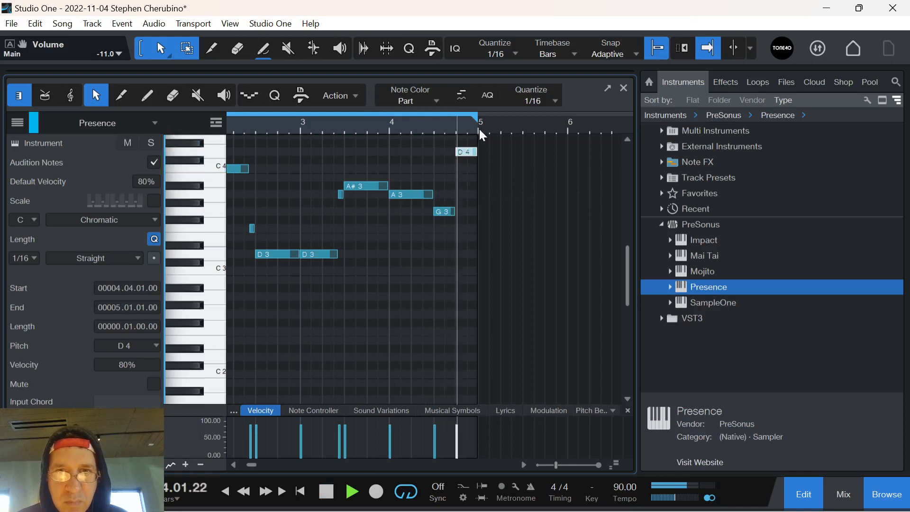
Lower the D4 note at 4.4.1 to C4 and play the melody with all four bars in view
{"action": "key", "text": "space"}
{"action": "left_click_drag", "start_coordinate": [465, 151], "coordinate": [466, 169]}
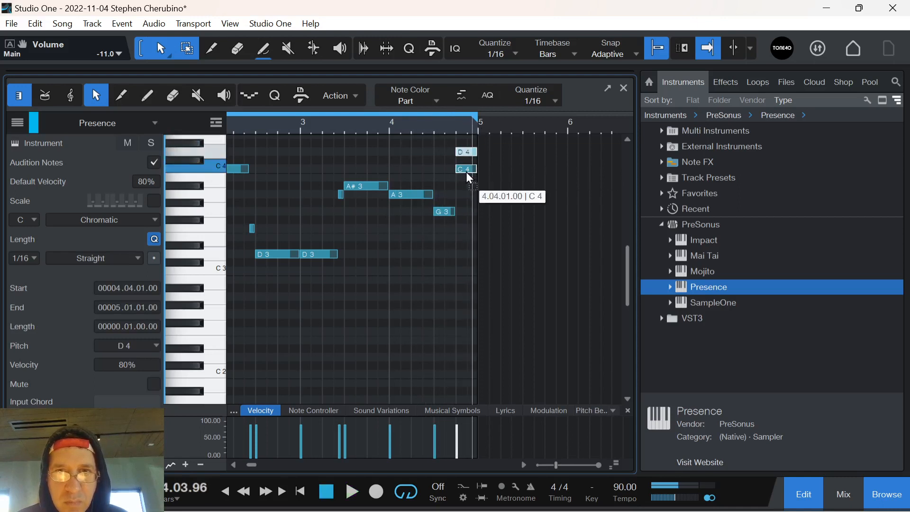
{"action": "left_click", "coordinate": [388, 126]}
{"action": "key", "text": "space"}
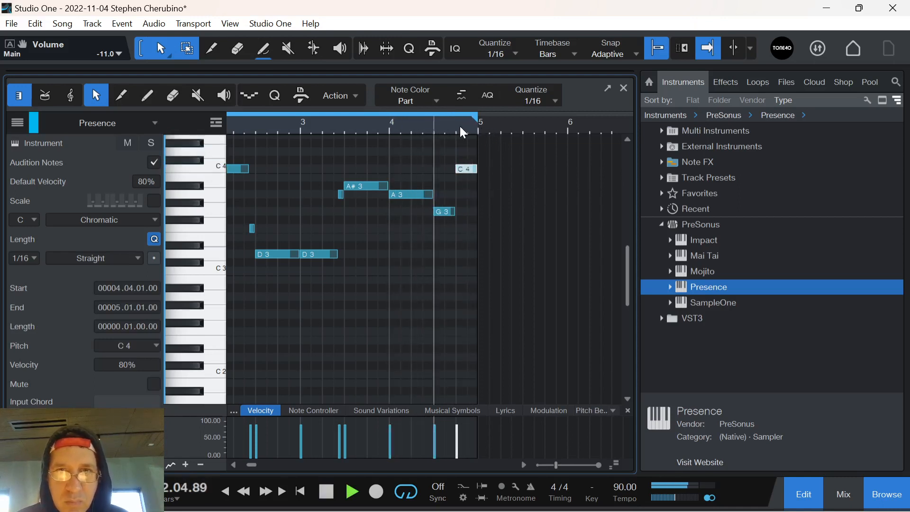
{"action": "scroll", "coordinate": [461, 129], "scroll_direction": "up", "scroll_amount": 2}
{"action": "scroll", "coordinate": [463, 127], "scroll_direction": "down", "scroll_amount": 4}
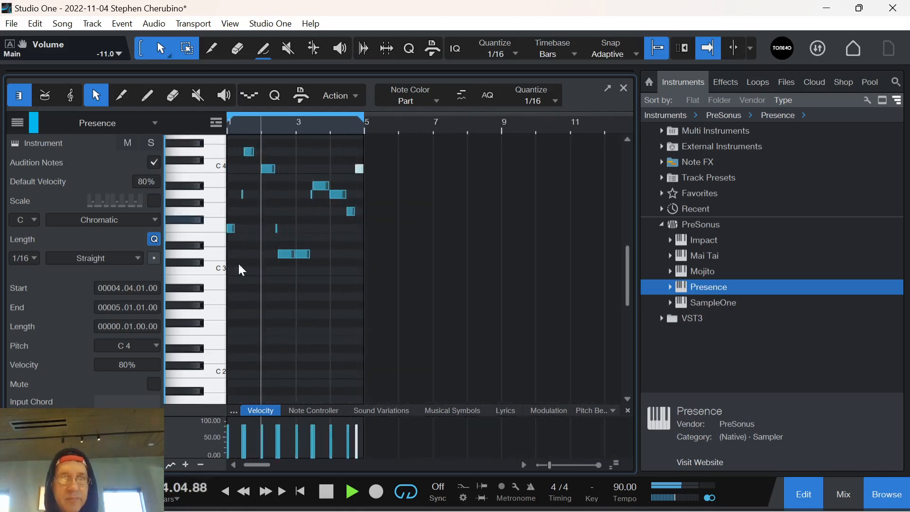
Raise the Presence track's volume to +5.0 dB in the arrangement
{"action": "key", "text": "F3"}
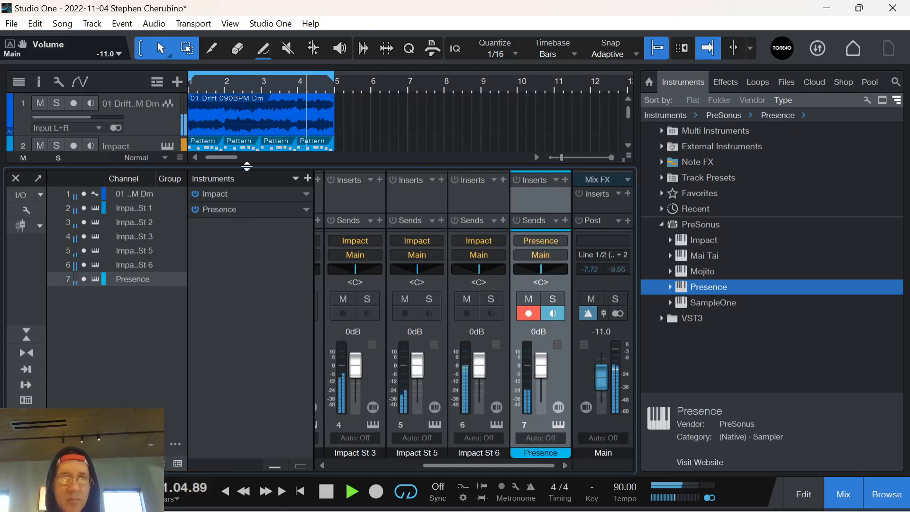
{"action": "left_click_drag", "start_coordinate": [247, 166], "coordinate": [208, 319]}
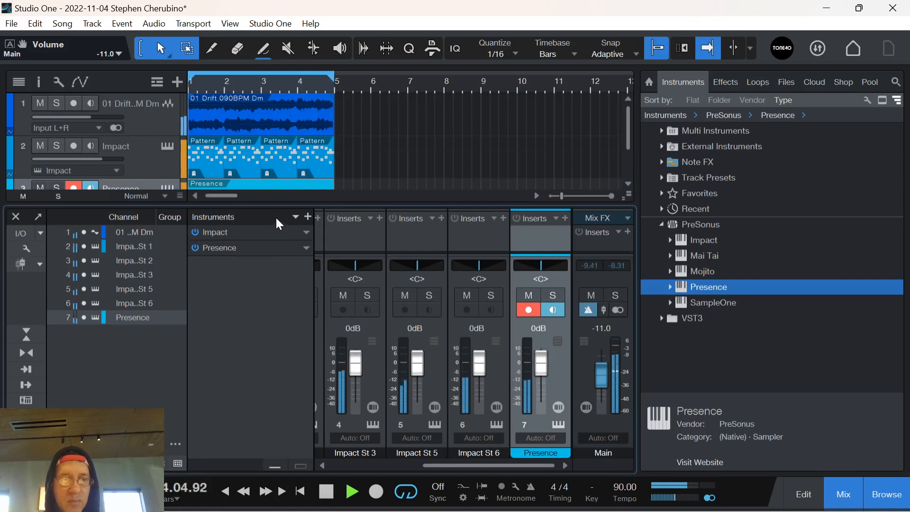
{"action": "key", "text": "F3"}
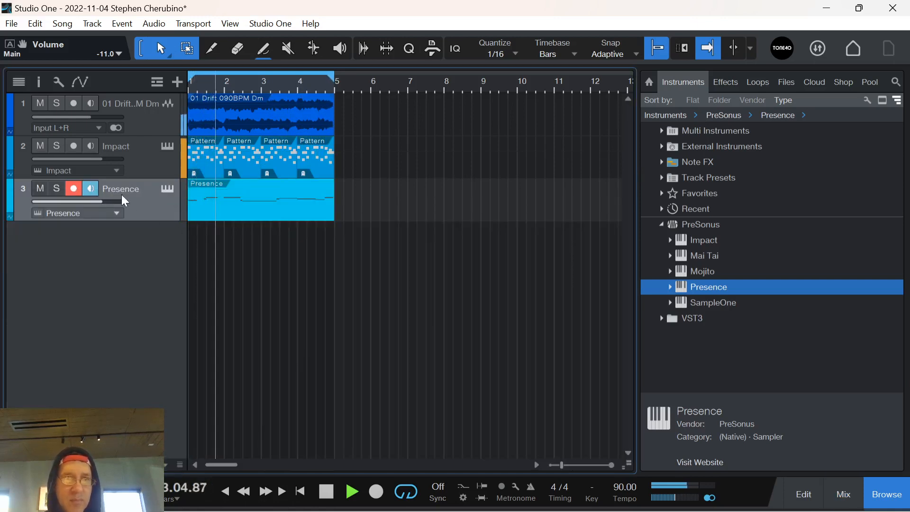
{"action": "left_click_drag", "start_coordinate": [108, 201], "coordinate": [113, 202]}
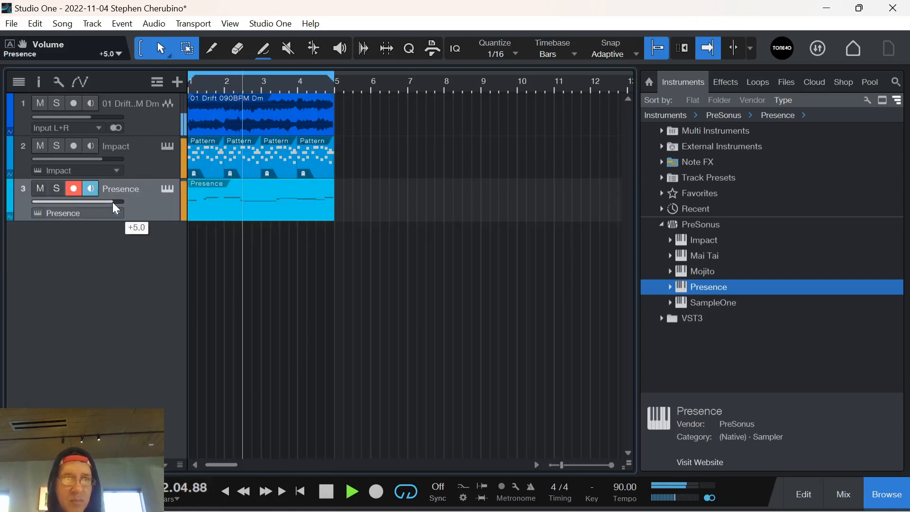
Set the nylon guitar's reverb mix to 37% and its global volume to +3.2 dB in Presence XT
{"action": "left_click", "coordinate": [169, 187]}
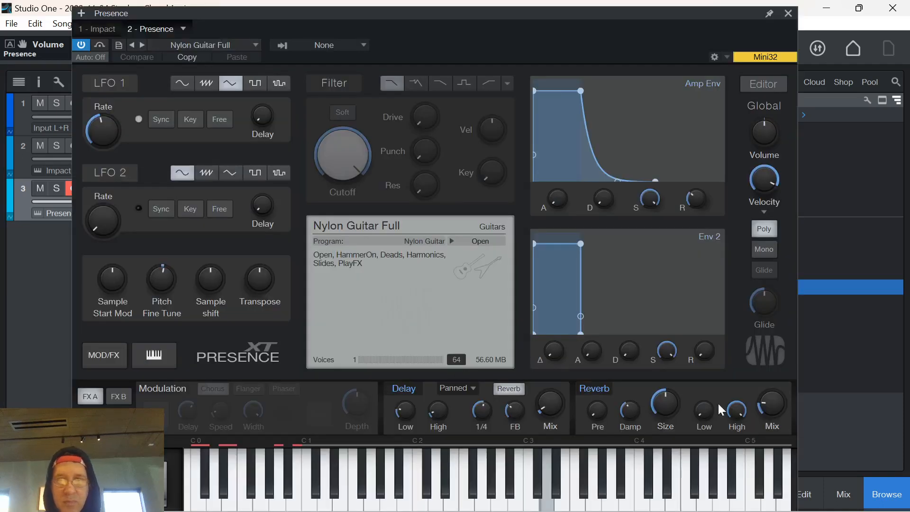
{"action": "left_click_drag", "start_coordinate": [762, 333], "coordinate": [753, 345]}
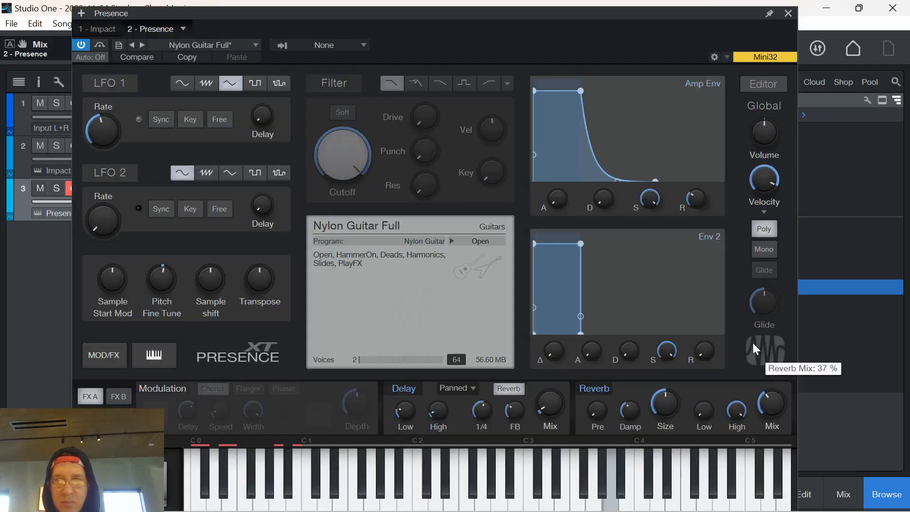
{"action": "left_click_drag", "start_coordinate": [759, 130], "coordinate": [754, 108]}
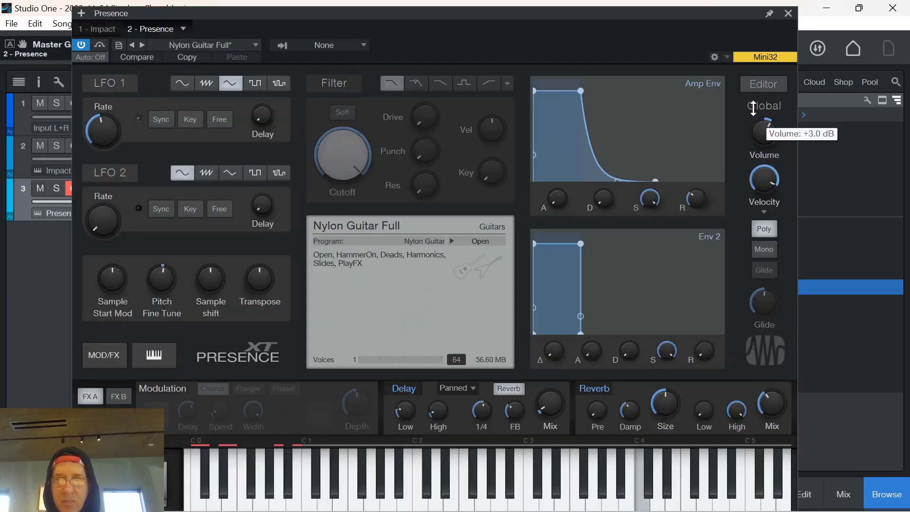
{"action": "left_click", "coordinate": [788, 13]}
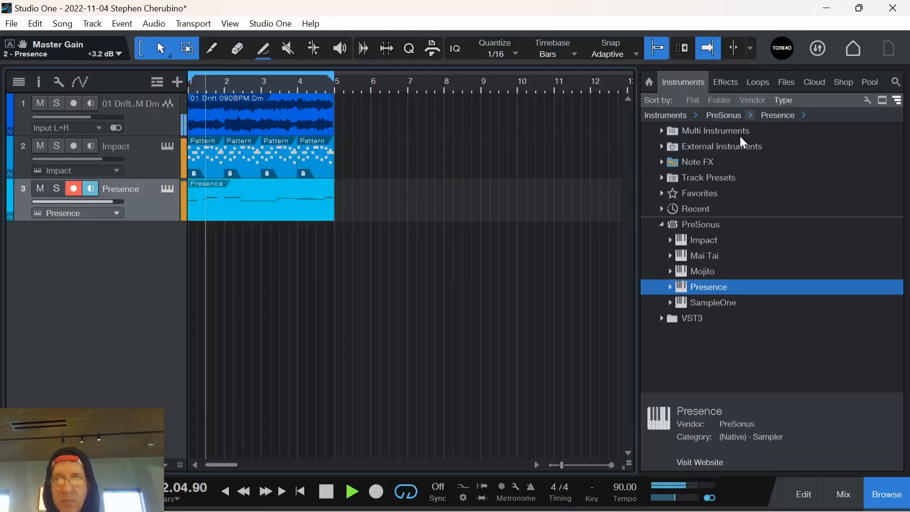
Add a Limiter to the Main channel's post inserts, set its threshold to 0.00 dB, and return to the full arrangement
{"action": "key", "text": "F3"}
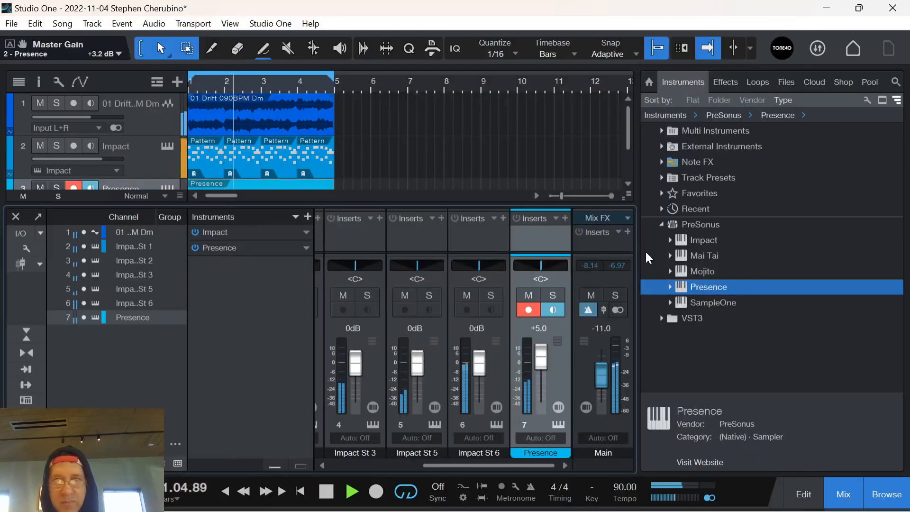
{"action": "left_click_drag", "start_coordinate": [618, 253], "coordinate": [602, 346]}
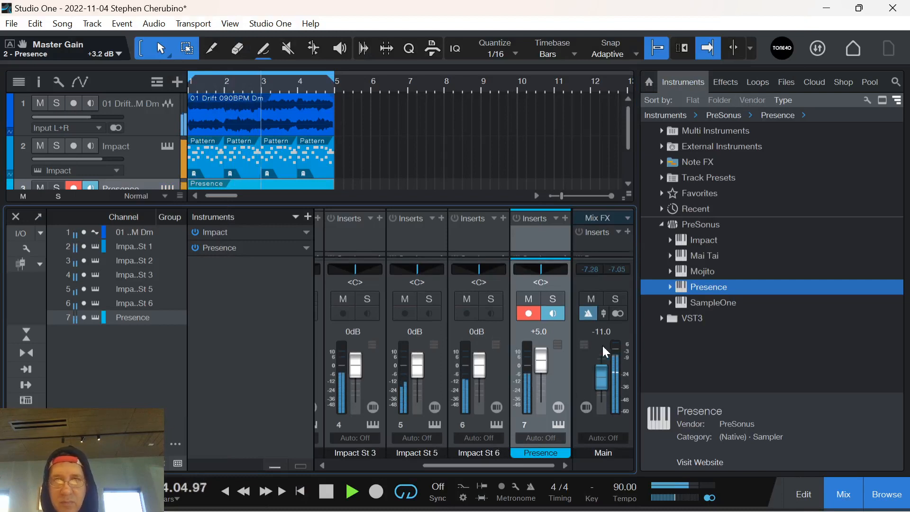
{"action": "left_click_drag", "start_coordinate": [603, 202], "coordinate": [605, 152]}
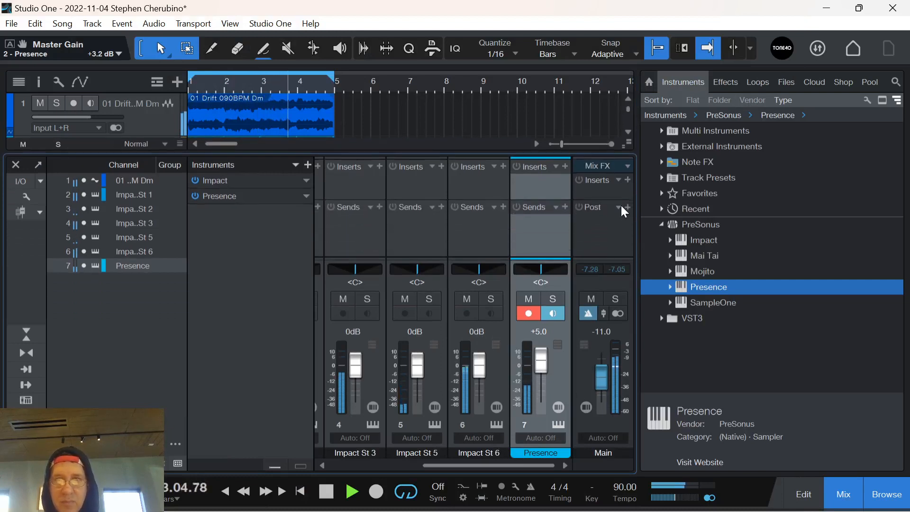
{"action": "left_click", "coordinate": [628, 207]}
{"action": "type", "text": "limi"}
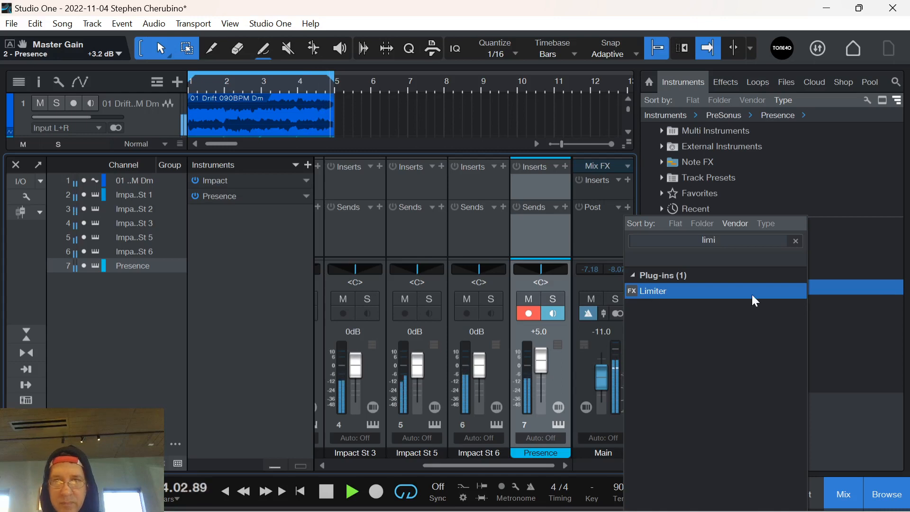
{"action": "left_click", "coordinate": [752, 294]}
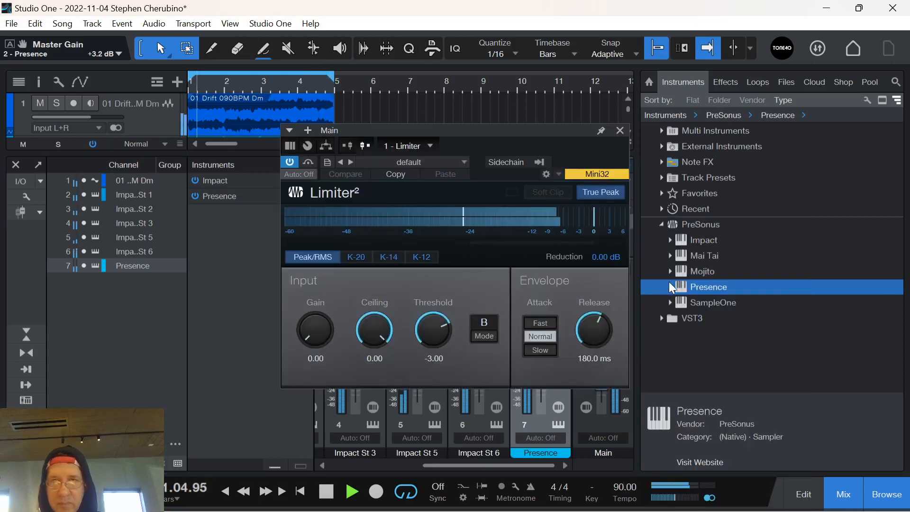
{"action": "left_click_drag", "start_coordinate": [428, 337], "coordinate": [436, 251]}
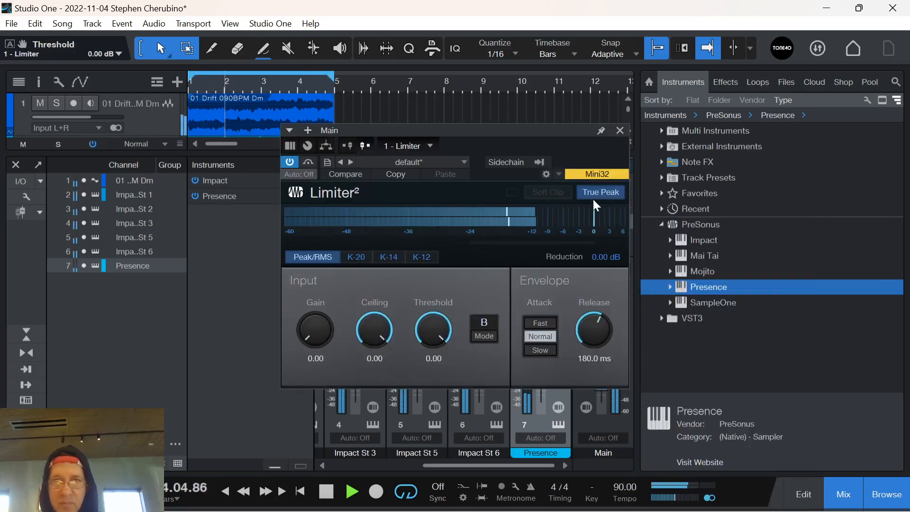
{"action": "left_click", "coordinate": [620, 129]}
{"action": "left_click_drag", "start_coordinate": [528, 155], "coordinate": [528, 208]}
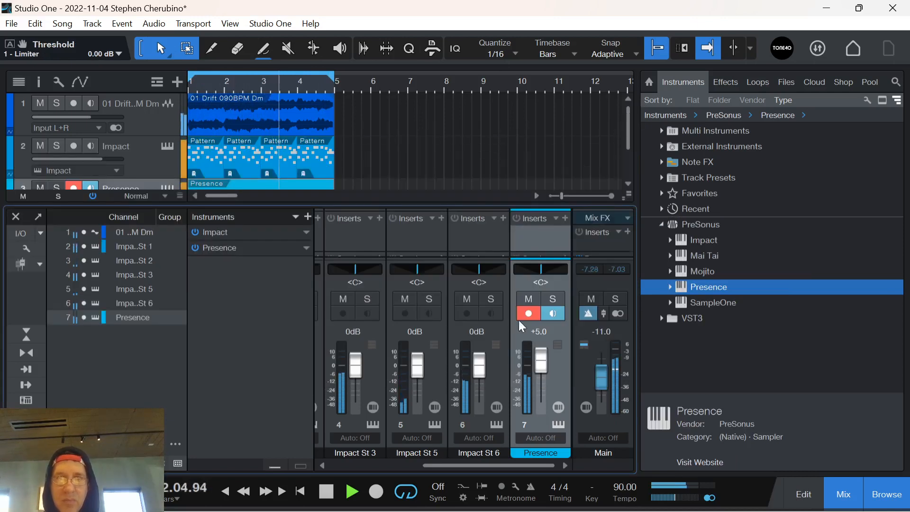
{"action": "left_click", "coordinate": [16, 215]}
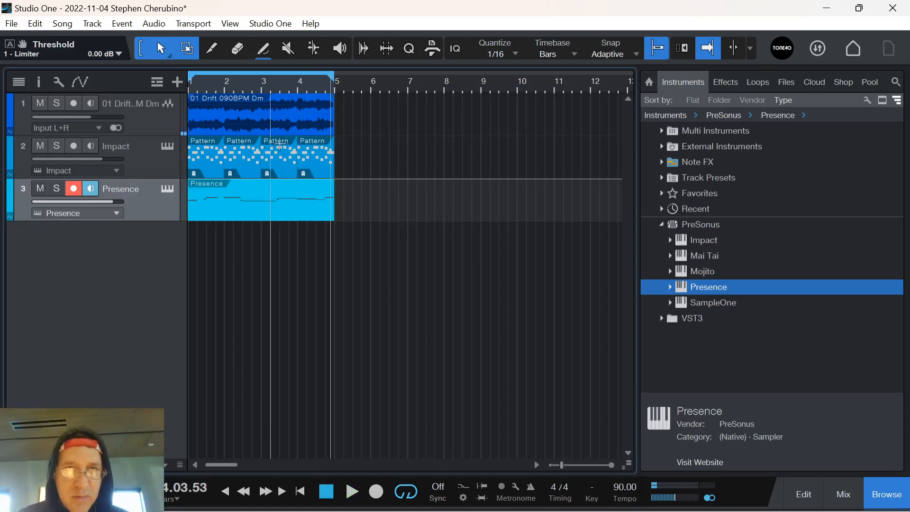
Copy the Drift 090BPM Dm loop onto a new track below Presence and open the copy for audio editing
{"action": "left_click", "coordinate": [258, 127]}
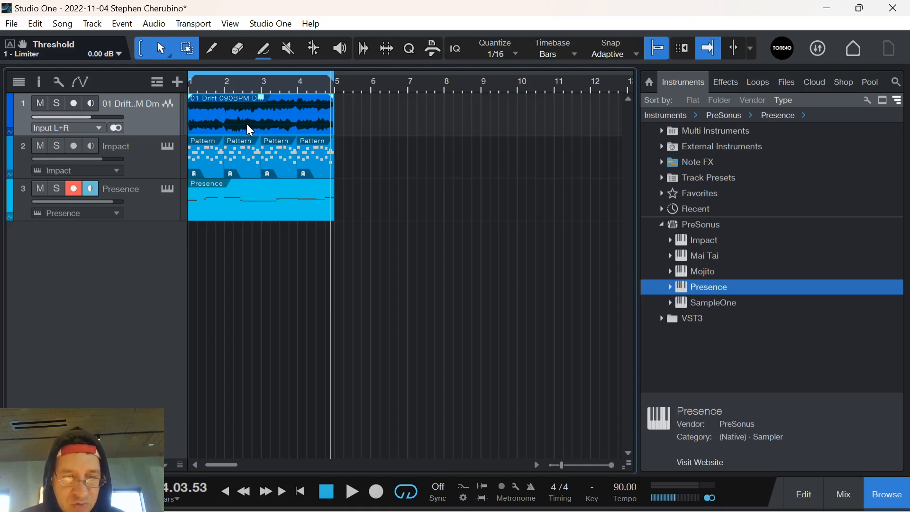
{"action": "left_click_drag", "start_coordinate": [250, 129], "coordinate": [227, 254]}
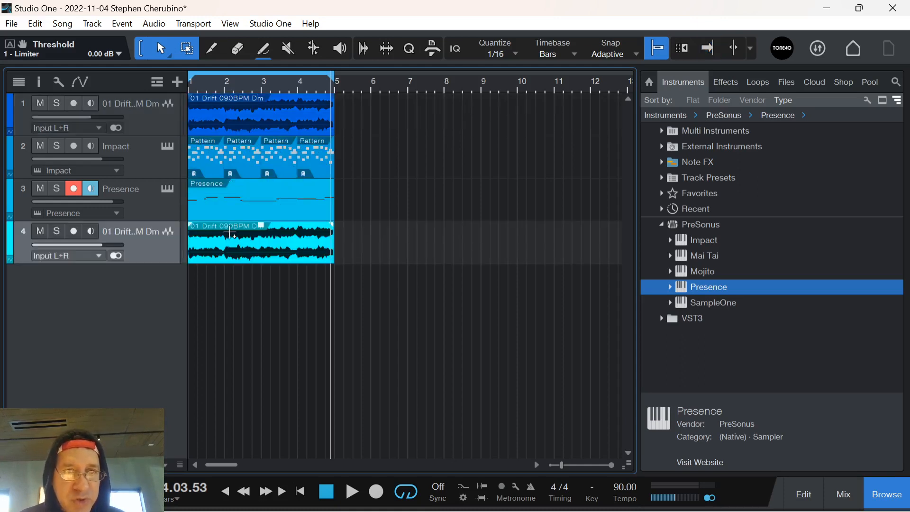
{"action": "double_click", "coordinate": [221, 252]}
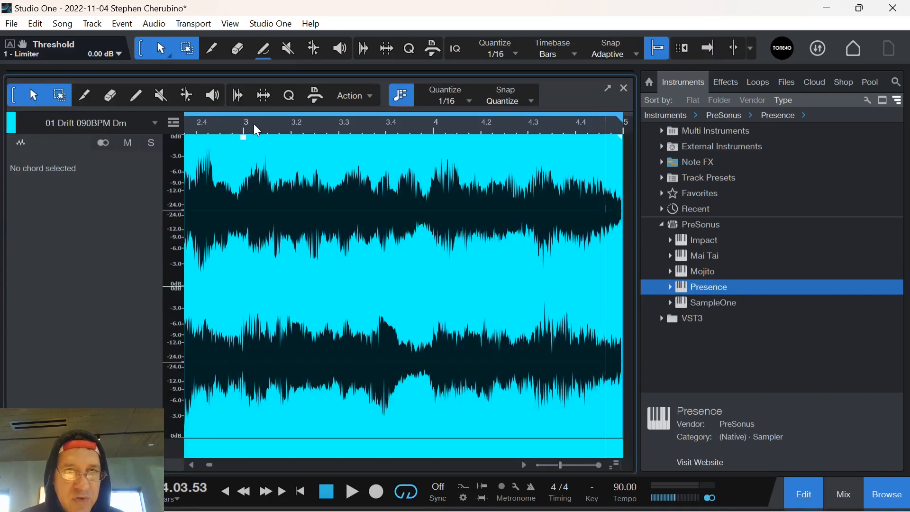
{"action": "left_click_drag", "start_coordinate": [254, 126], "coordinate": [368, 115]}
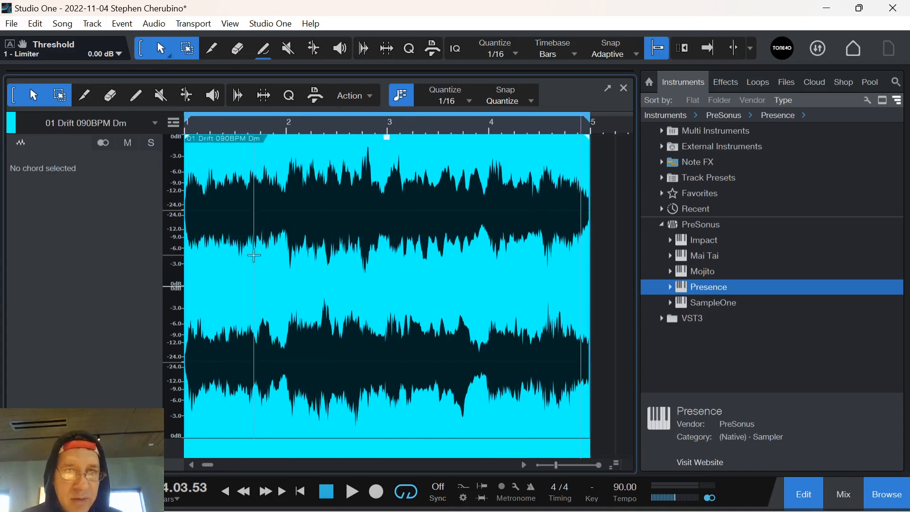
Try splitting the copied Drift loop at the 1/16 grid and undo the split after a short playback
{"action": "right_click", "coordinate": [253, 256]}
{"action": "left_click", "coordinate": [265, 442]}
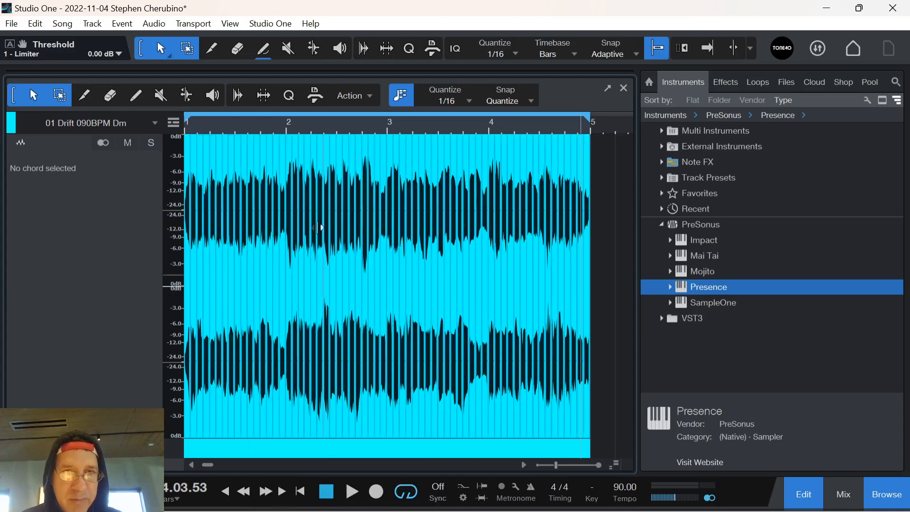
{"action": "left_click_drag", "start_coordinate": [201, 131], "coordinate": [447, 166]}
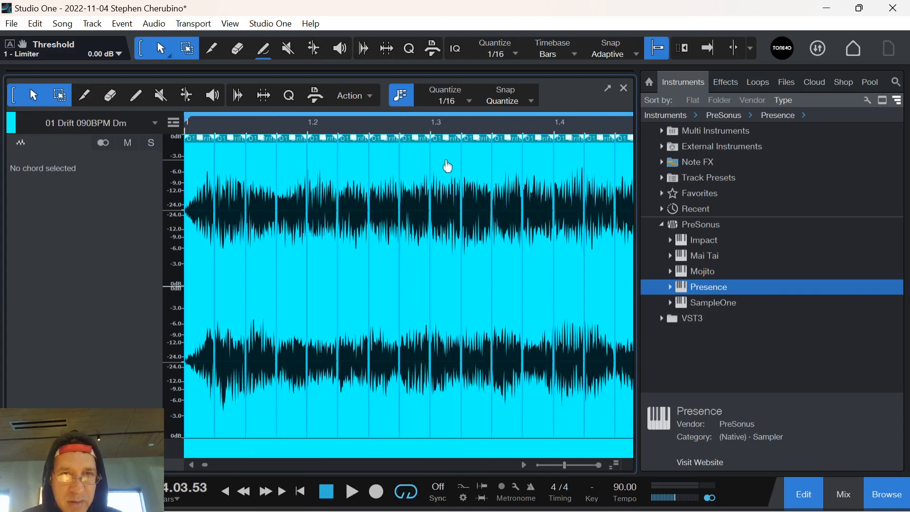
{"action": "key", "text": "f"}
{"action": "key", "text": "space"}
{"action": "key", "text": "space"}
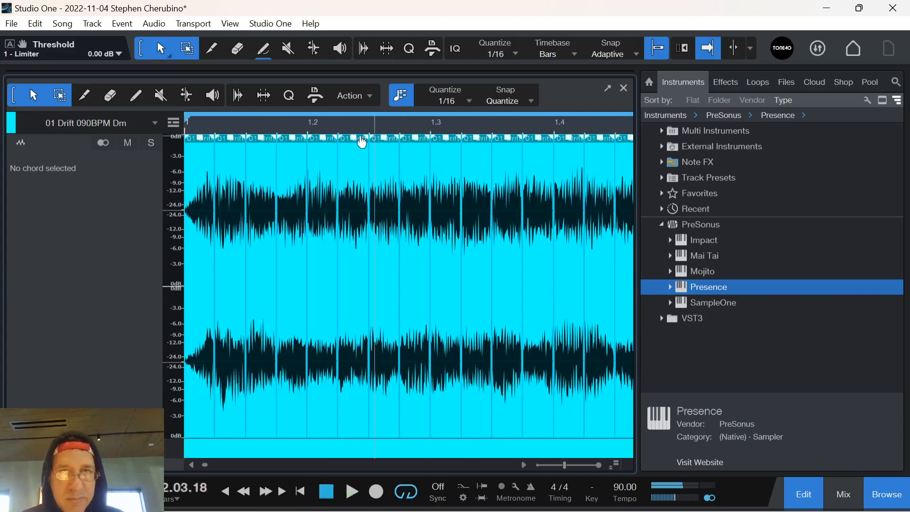
{"action": "key", "text": "ctrl+z"}
{"action": "key", "text": "ctrl+z"}
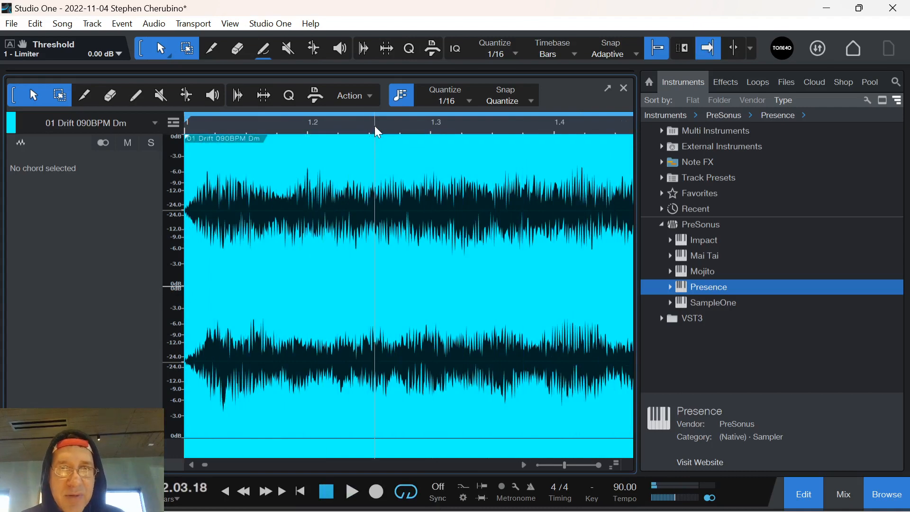
Set the audio editor's quantize value to 1/8 and split the copied Drift loop at that grid
{"action": "left_click_drag", "start_coordinate": [374, 127], "coordinate": [385, 110]}
{"action": "left_click", "coordinate": [470, 106]}
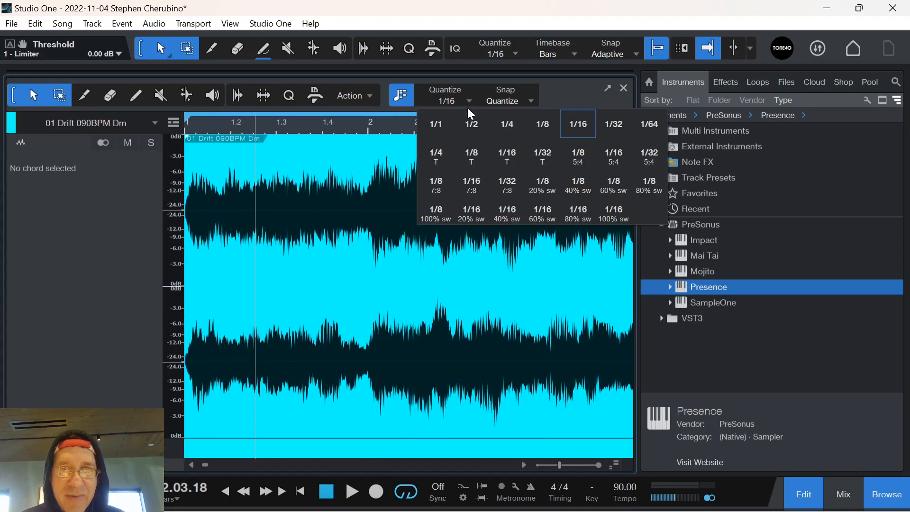
{"action": "left_click", "coordinate": [540, 124]}
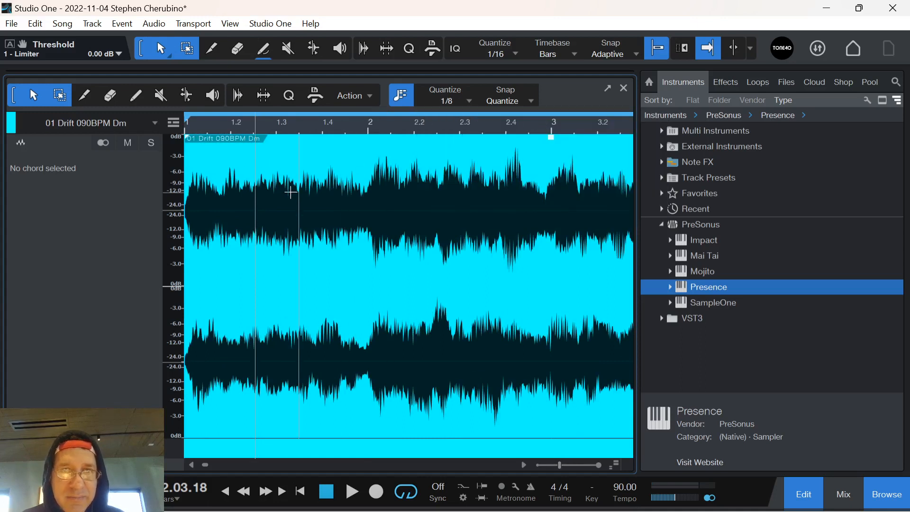
{"action": "right_click", "coordinate": [290, 192]}
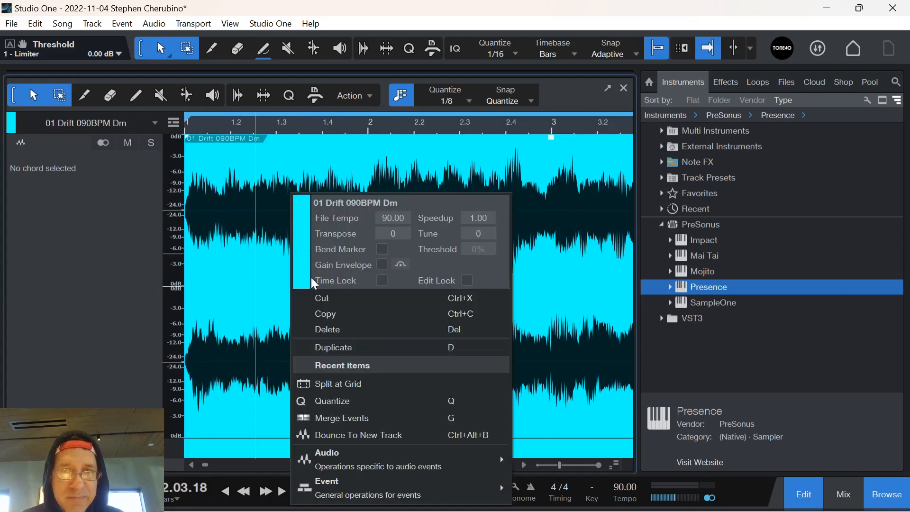
{"action": "left_click", "coordinate": [349, 384]}
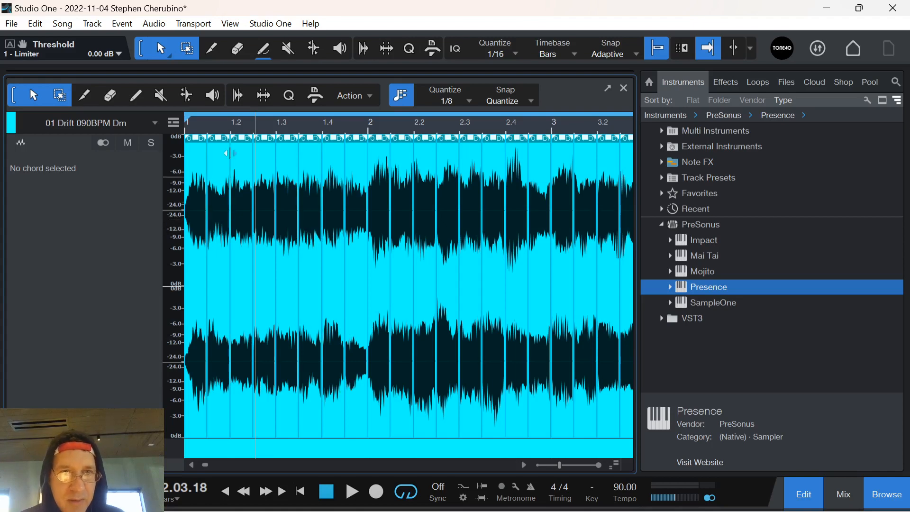
{"action": "left_click_drag", "start_coordinate": [210, 132], "coordinate": [418, 189]}
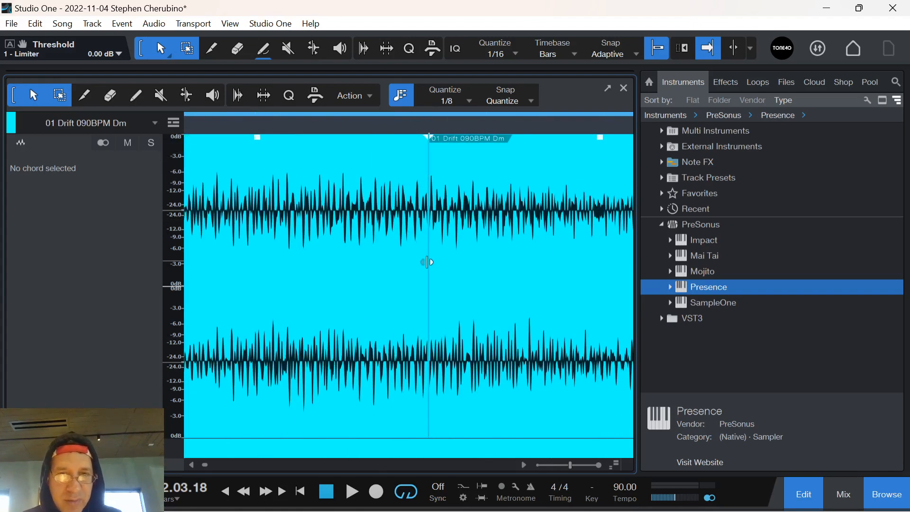
Shorten all the 1/8 slices of the copied Drift loop to about two thirds of their length and play the gated result
{"action": "left_click_drag", "start_coordinate": [427, 262], "coordinate": [312, 269]}
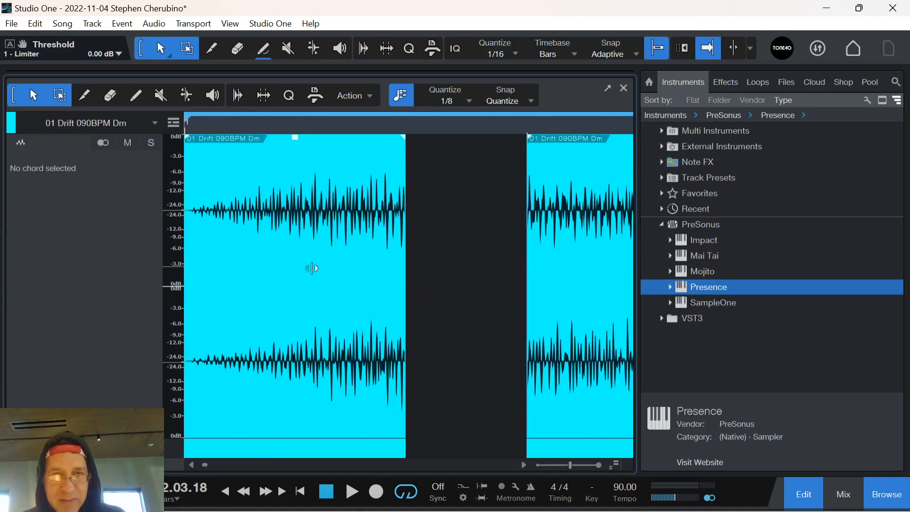
{"action": "key", "text": "space"}
{"action": "left_click_drag", "start_coordinate": [377, 128], "coordinate": [391, 79]}
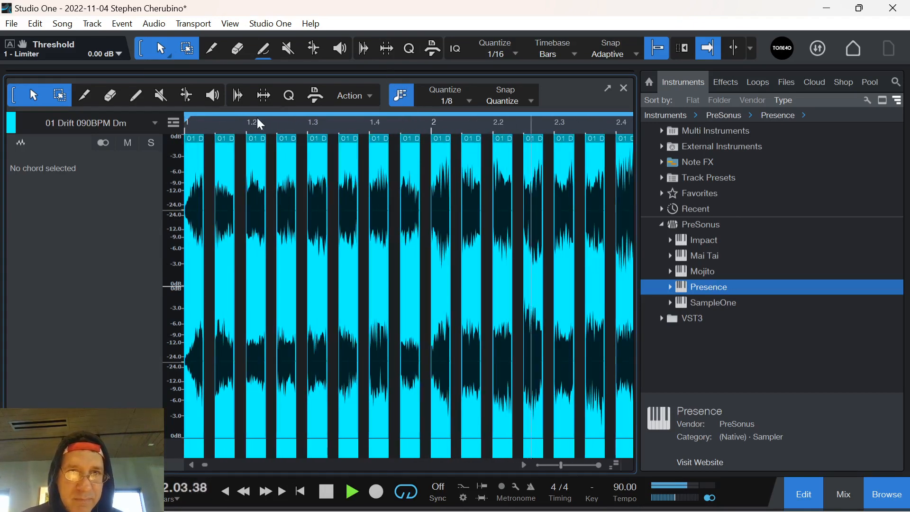
Add short fade-outs and fade-ins to all the shortened Drift slices, and return to the full arrangement
{"action": "left_click_drag", "start_coordinate": [197, 123], "coordinate": [297, 148]}
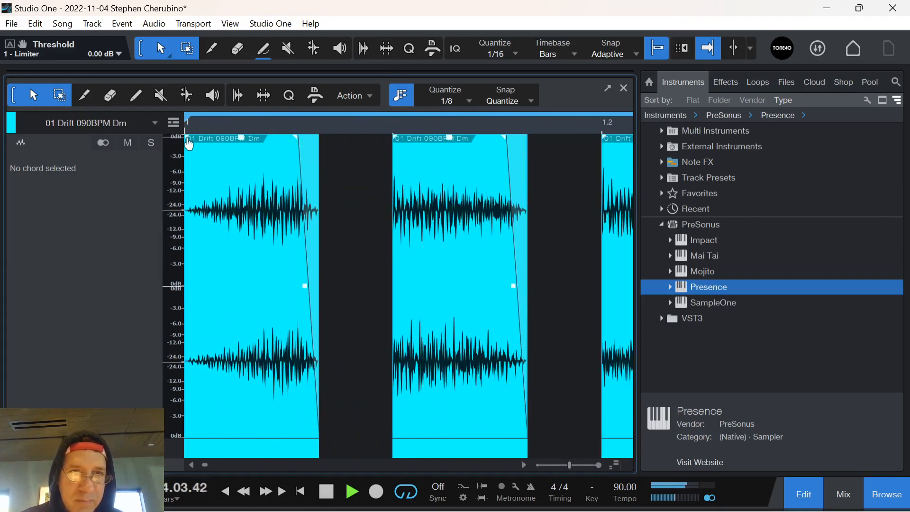
{"action": "mouse_move", "coordinate": [189, 143]}
{"action": "left_mouse_down"}
{"action": "mouse_move", "coordinate": [239, 145]}
{"action": "mouse_move", "coordinate": [194, 141]}
{"action": "left_mouse_up"}
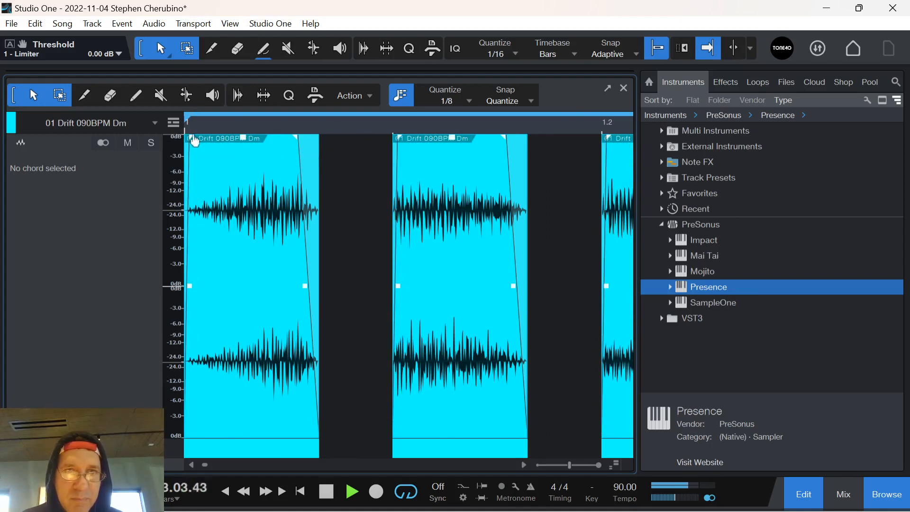
{"action": "left_click", "coordinate": [624, 89]}
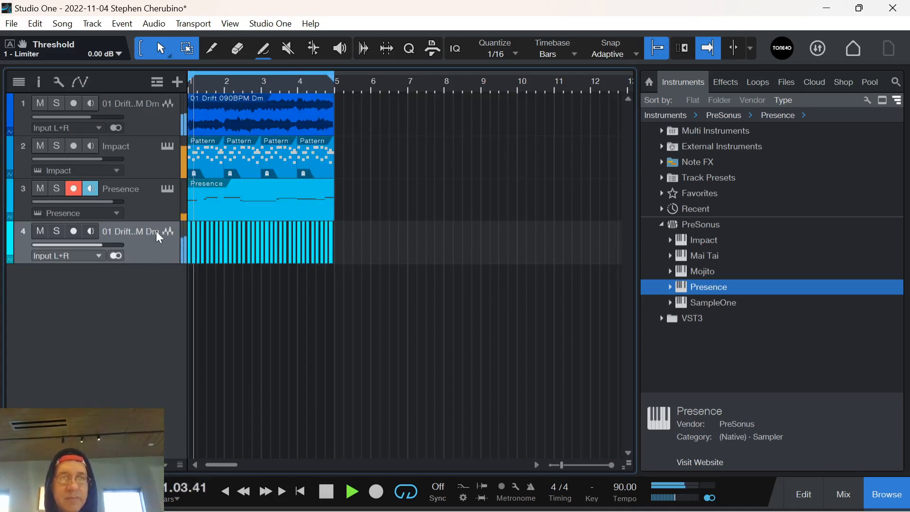
Lower the sliced Drift track's volume to -6.1 dB while listening to the full beat
{"action": "mouse_move", "coordinate": [103, 249]}
{"action": "left_mouse_down"}
{"action": "mouse_move", "coordinate": [45, 257]}
{"action": "mouse_move", "coordinate": [88, 250]}
{"action": "left_mouse_up"}
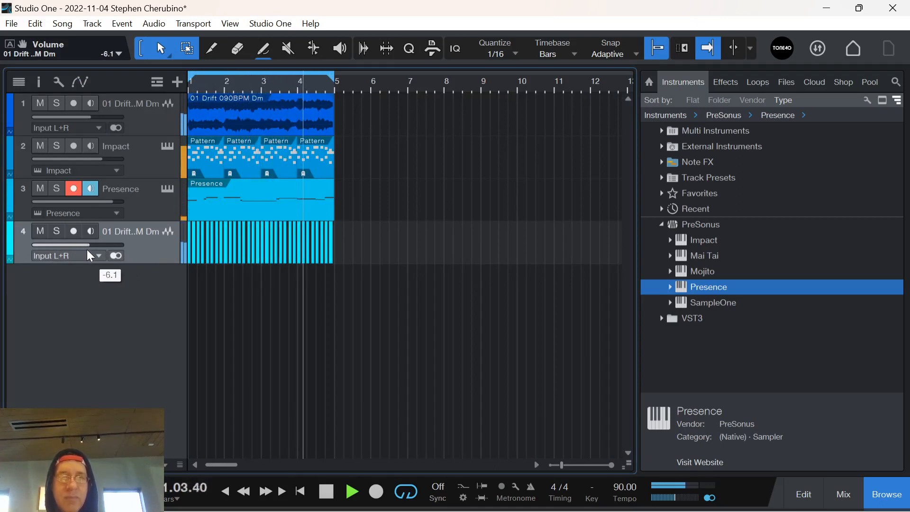
{"action": "key", "text": "space"}
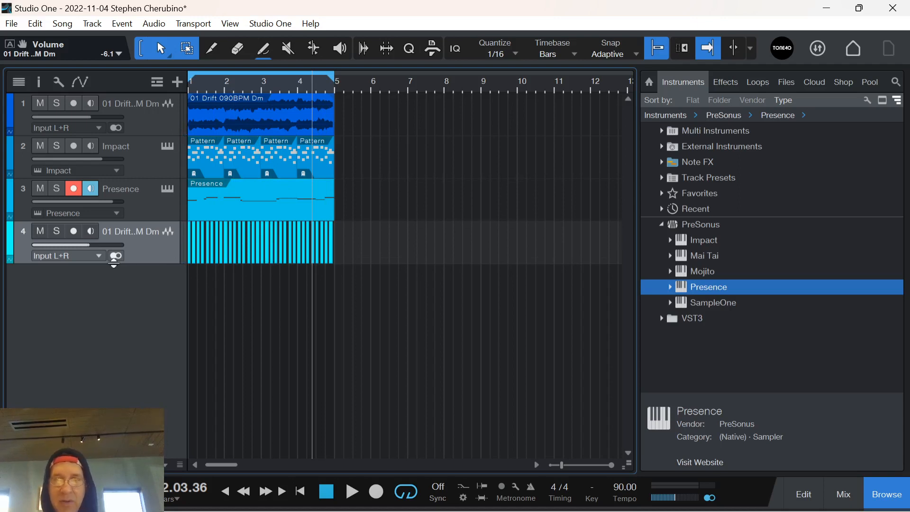
{"action": "key", "text": "space"}
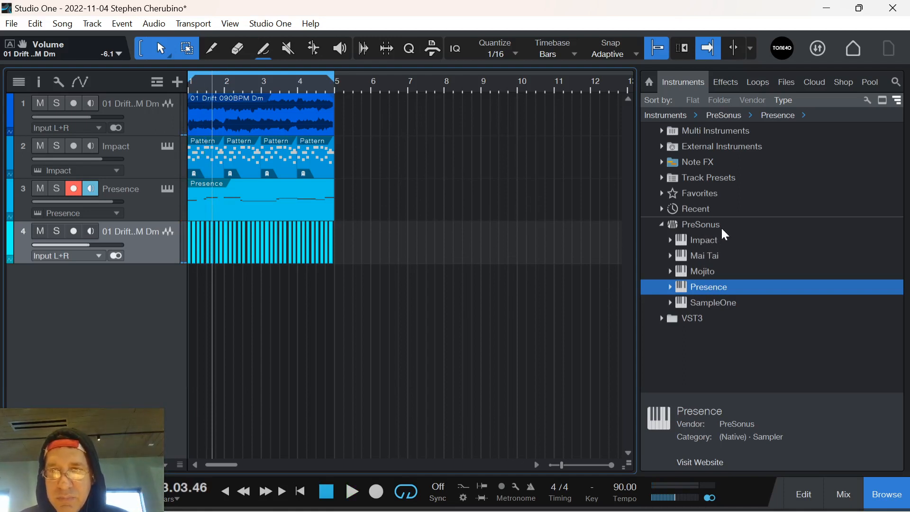
Add a second Presence instrument on a new track below the sliced loop and load its Upright Bass Full preset
{"action": "left_click_drag", "start_coordinate": [674, 289], "coordinate": [371, 333]}
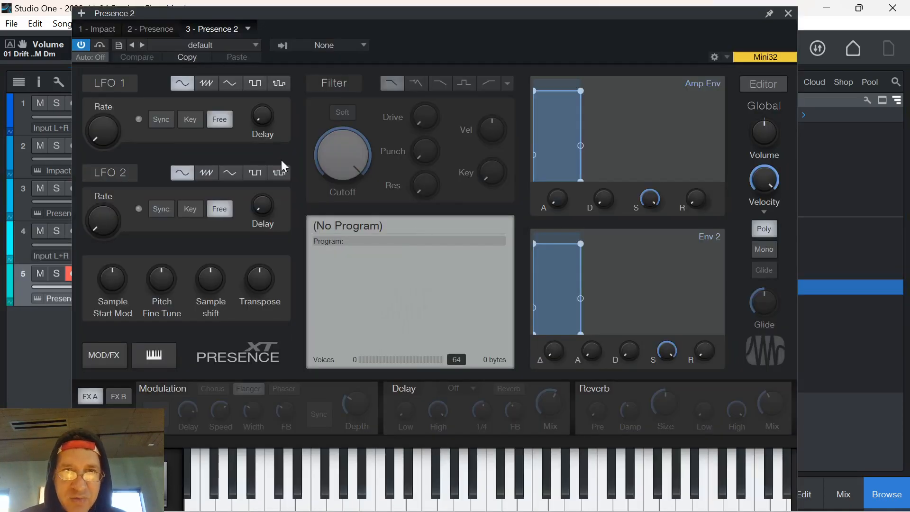
{"action": "left_click", "coordinate": [177, 46]}
{"action": "left_click", "coordinate": [170, 76]}
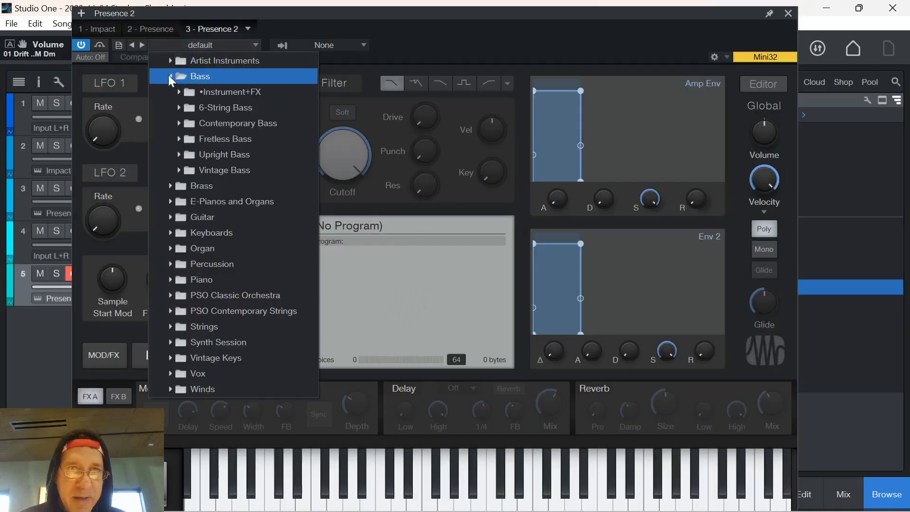
{"action": "left_click", "coordinate": [186, 156]}
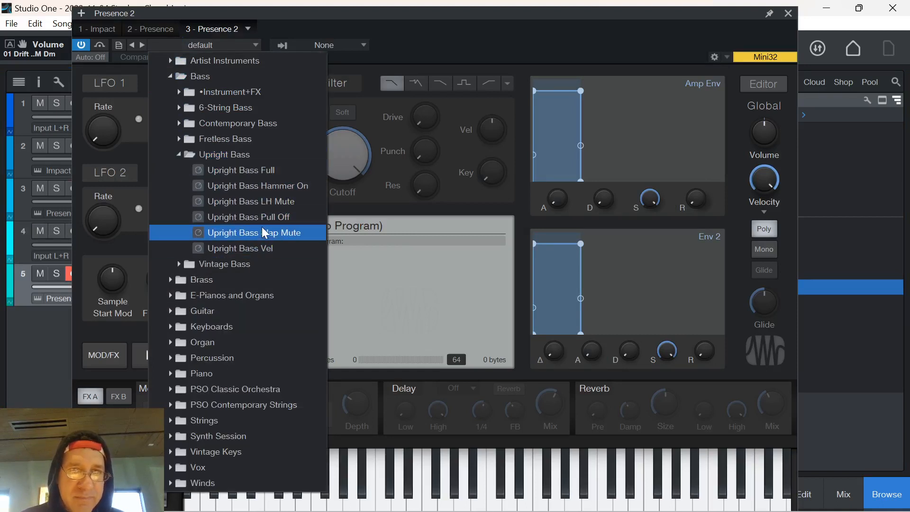
{"action": "left_click", "coordinate": [256, 169]}
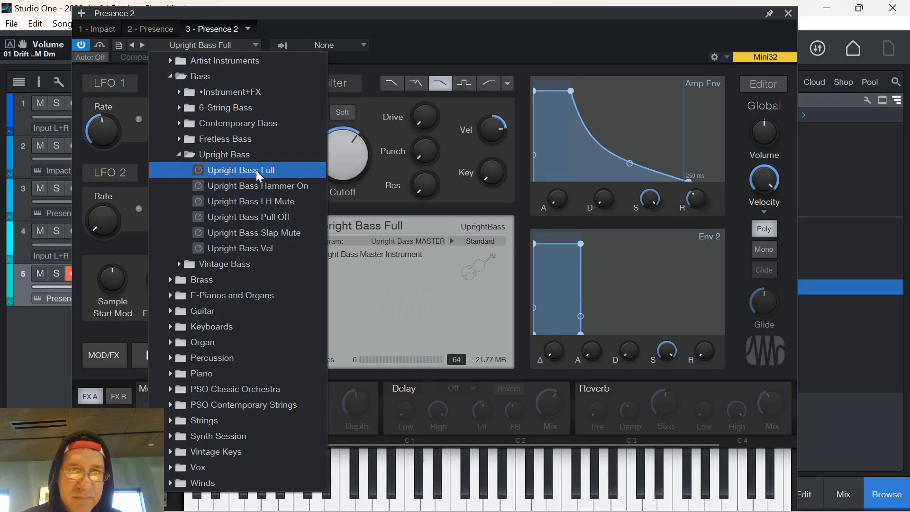
{"action": "left_click", "coordinate": [792, 10]}
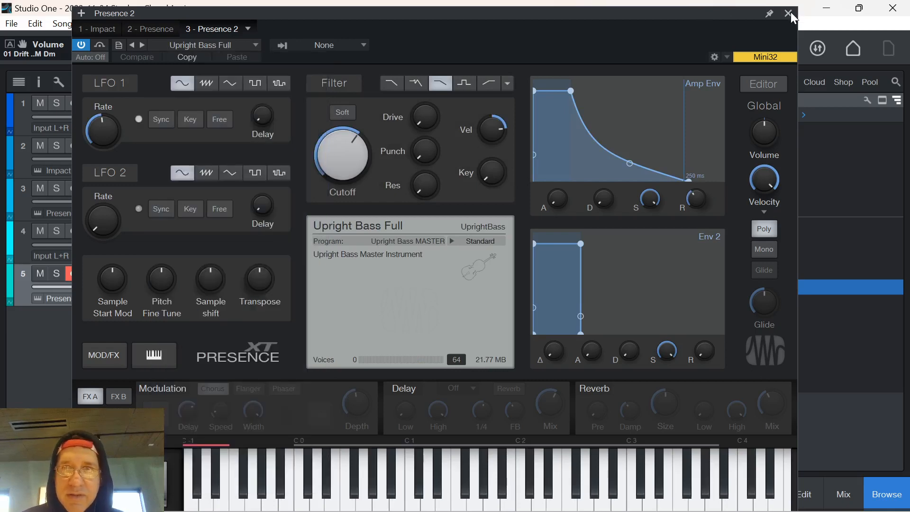
{"action": "left_click", "coordinate": [791, 12]}
Create an empty part across bars 1 to 4 on the upright bass track and open it in the note editor
{"action": "left_click", "coordinate": [204, 298]}
{"action": "double_click", "coordinate": [202, 297]}
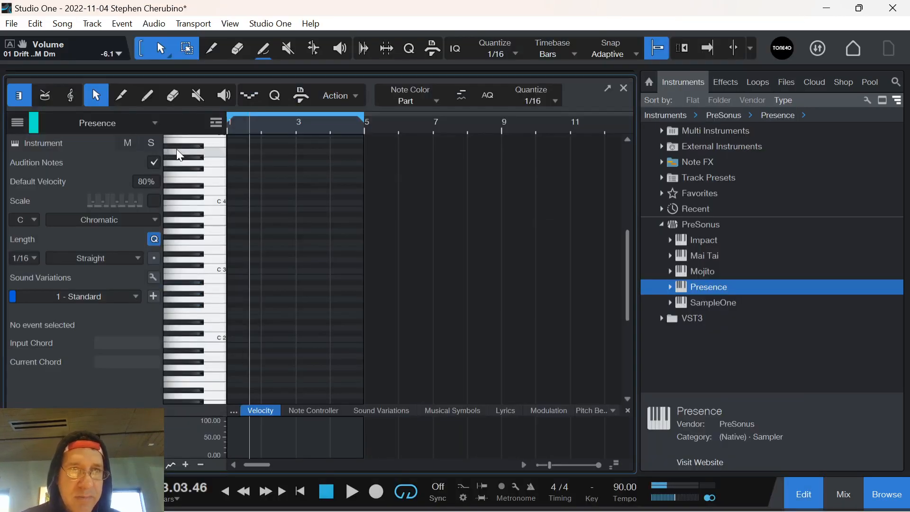
{"action": "left_click_drag", "start_coordinate": [606, 73], "coordinate": [606, 359]}
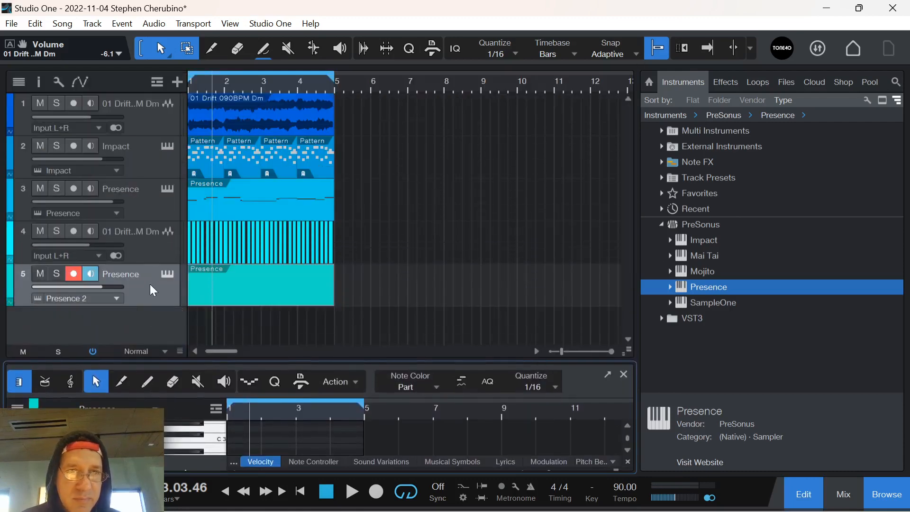
Raise the upright bass instrument's global volume to +9.6 dB and audition it with a low note
{"action": "left_click", "coordinate": [167, 274]}
{"action": "left_click_drag", "start_coordinate": [762, 139], "coordinate": [762, 93]}
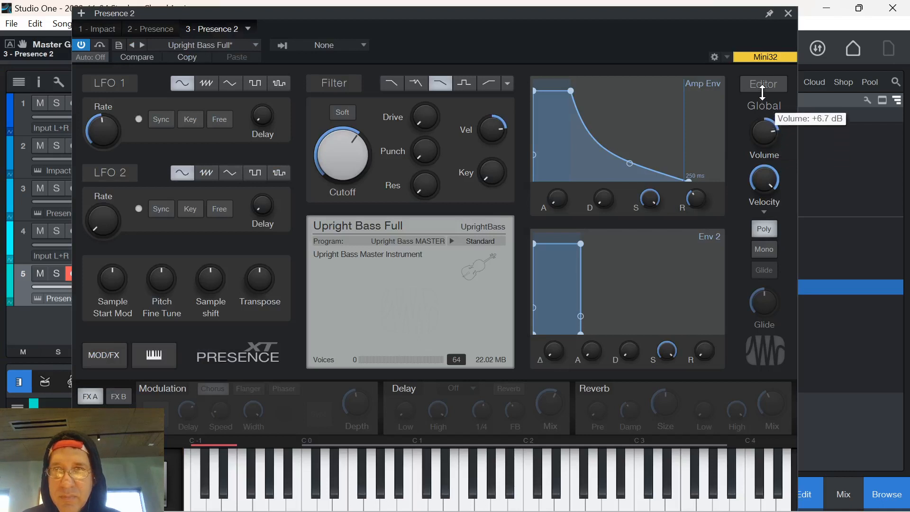
{"action": "left_click", "coordinate": [437, 491]}
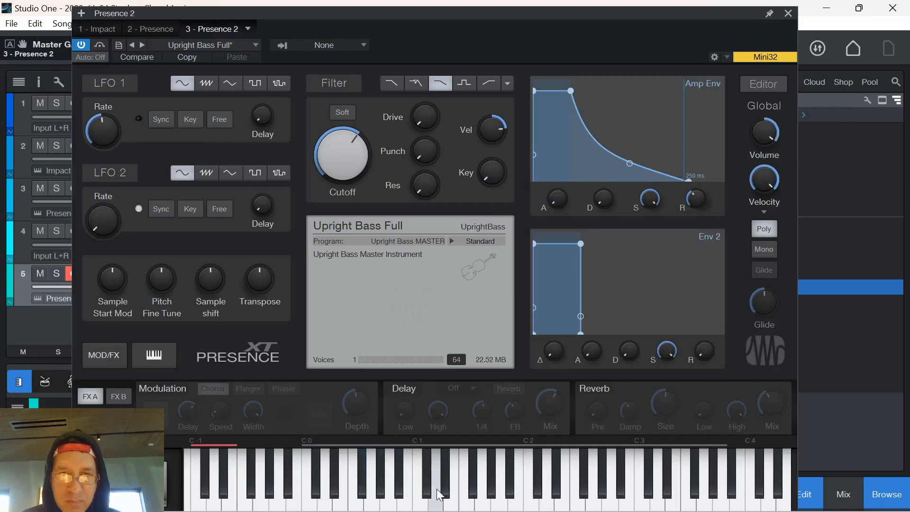
{"action": "left_click", "coordinate": [435, 496]}
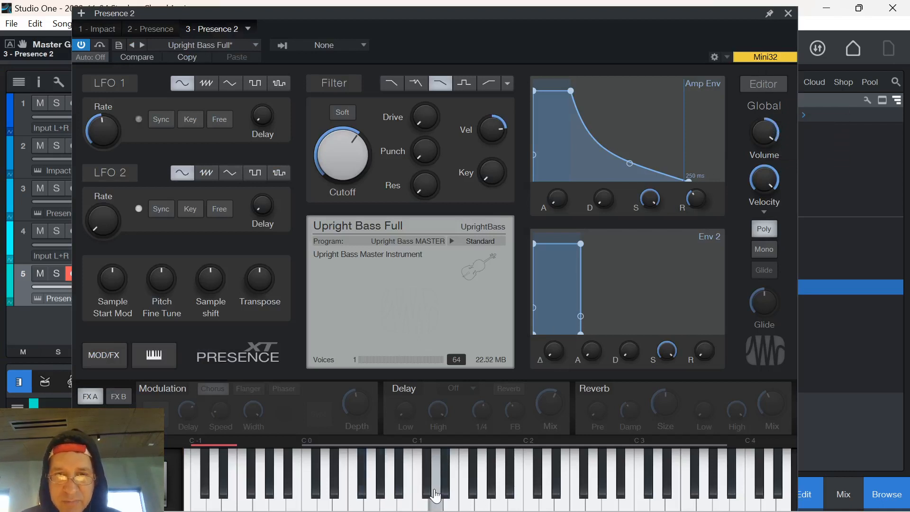
{"action": "left_click", "coordinate": [788, 13]}
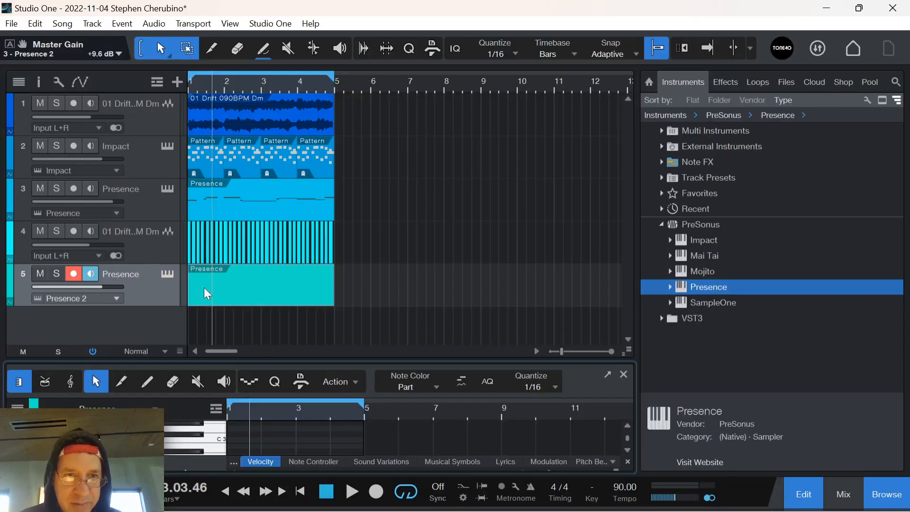
Draw a long D1 note in the upright bass part and shift its start to the beginning of bar 1
{"action": "left_click_drag", "start_coordinate": [189, 366], "coordinate": [218, 106]}
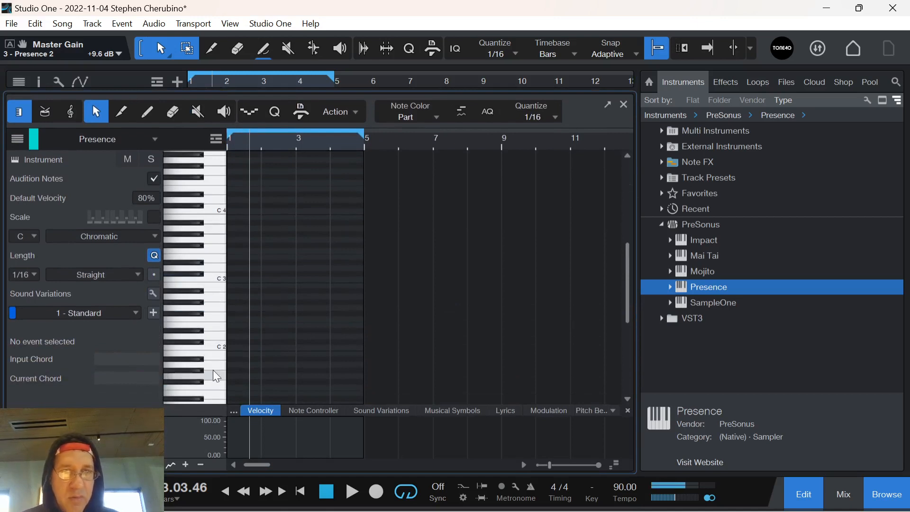
{"action": "scroll", "coordinate": [214, 360], "scroll_direction": "down", "scroll_amount": 2}
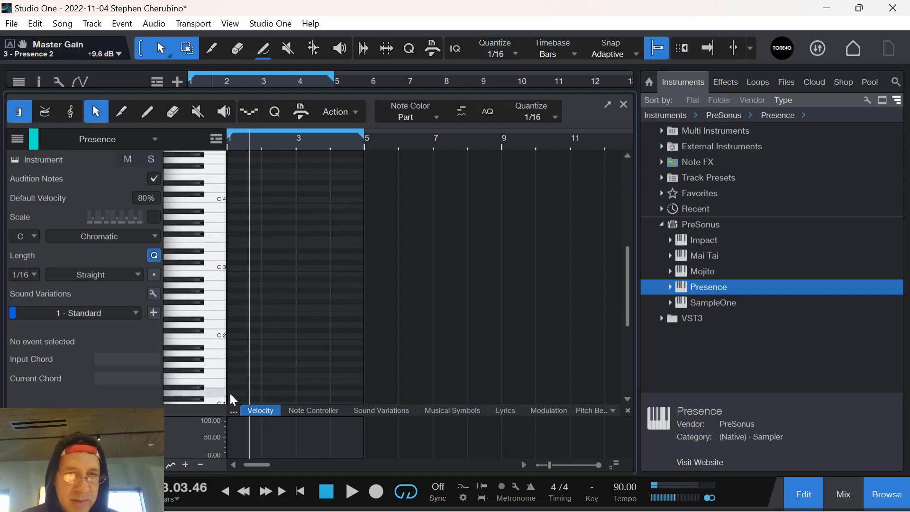
{"action": "left_click_drag", "start_coordinate": [232, 393], "coordinate": [349, 380]}
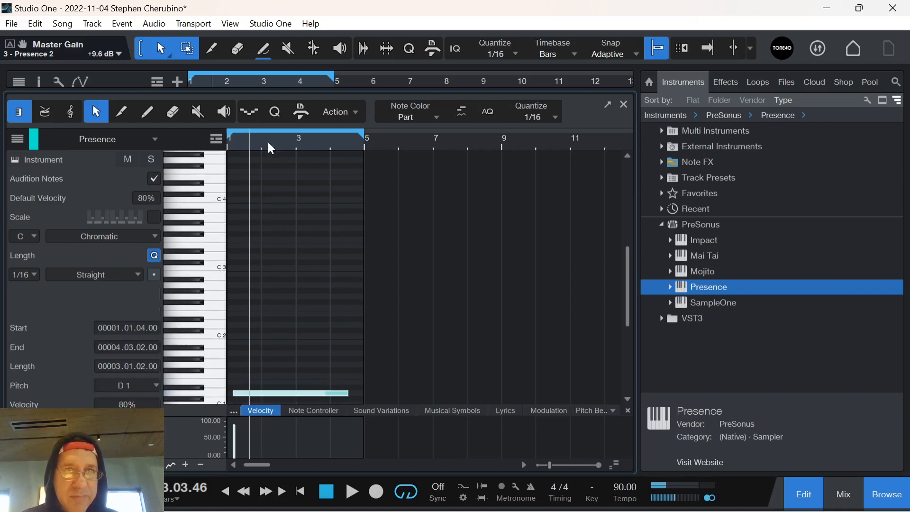
{"action": "left_click_drag", "start_coordinate": [268, 141], "coordinate": [512, 180]}
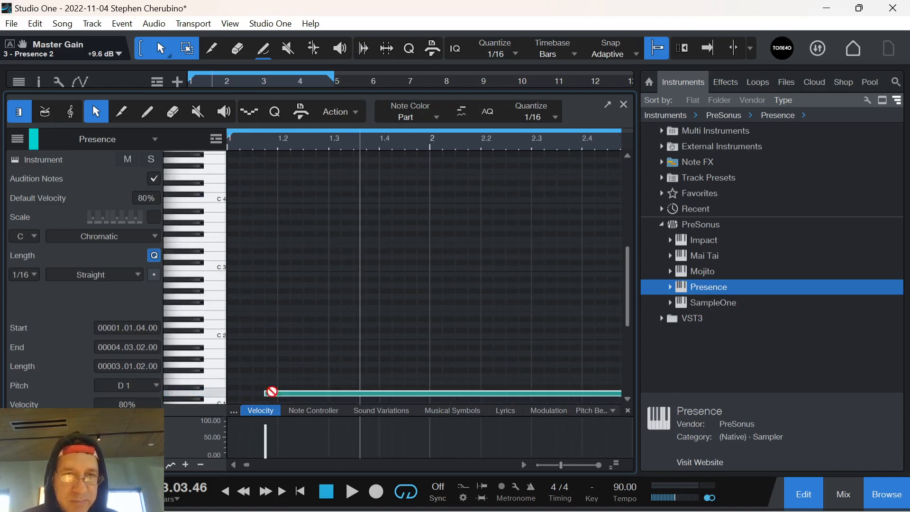
{"action": "left_click_drag", "start_coordinate": [278, 390], "coordinate": [237, 397]}
{"action": "scroll", "coordinate": [195, 374], "scroll_direction": "down", "scroll_amount": 3}
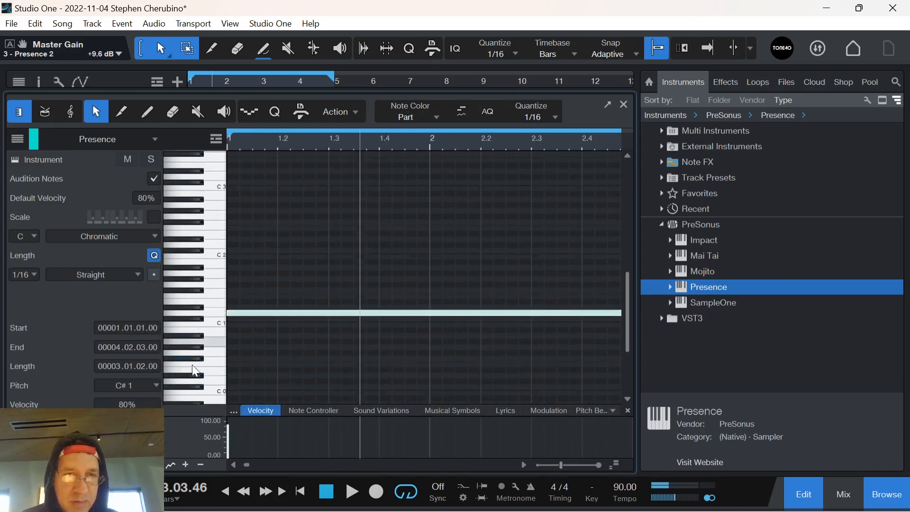
{"action": "left_click_drag", "start_coordinate": [215, 298], "coordinate": [226, 298]}
Shorten the bass note at bar 1 to exactly one bar and set its pitch to D1
{"action": "scroll", "coordinate": [232, 295], "scroll_direction": "down", "scroll_amount": 4}
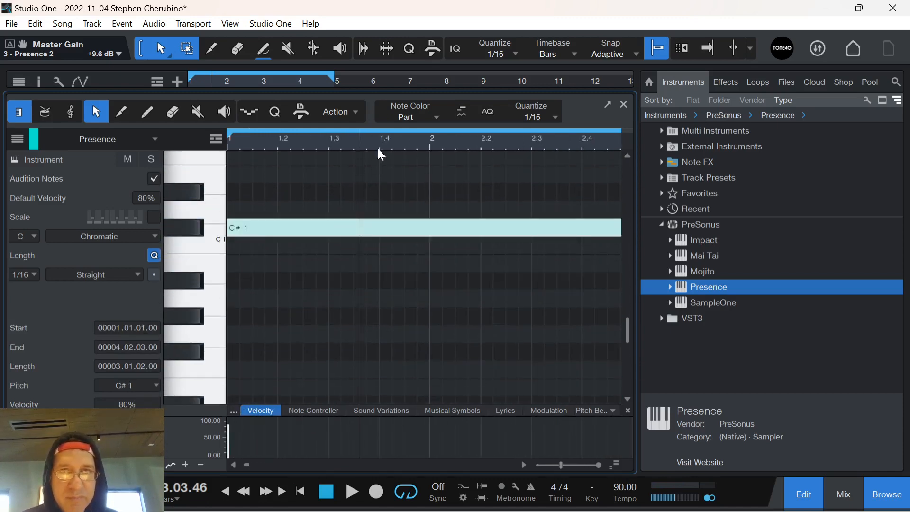
{"action": "left_click_drag", "start_coordinate": [358, 143], "coordinate": [353, 128]}
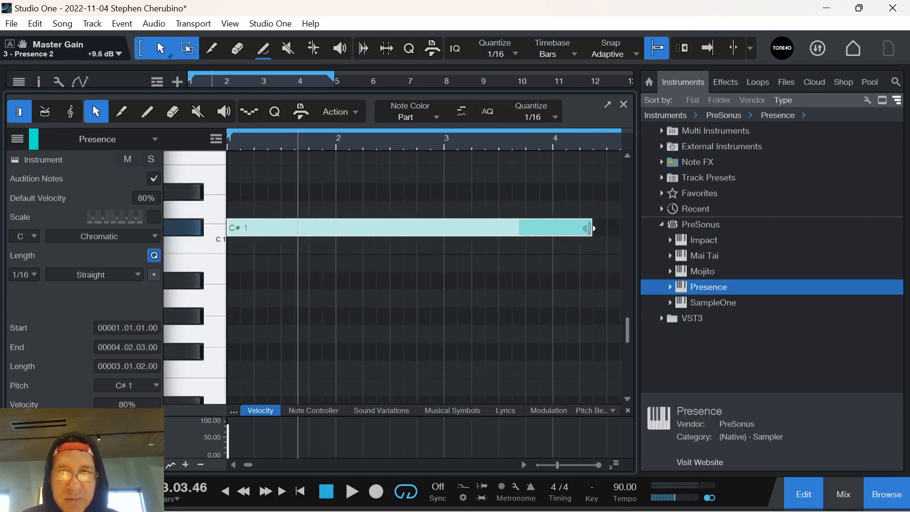
{"action": "left_click", "coordinate": [483, 227]}
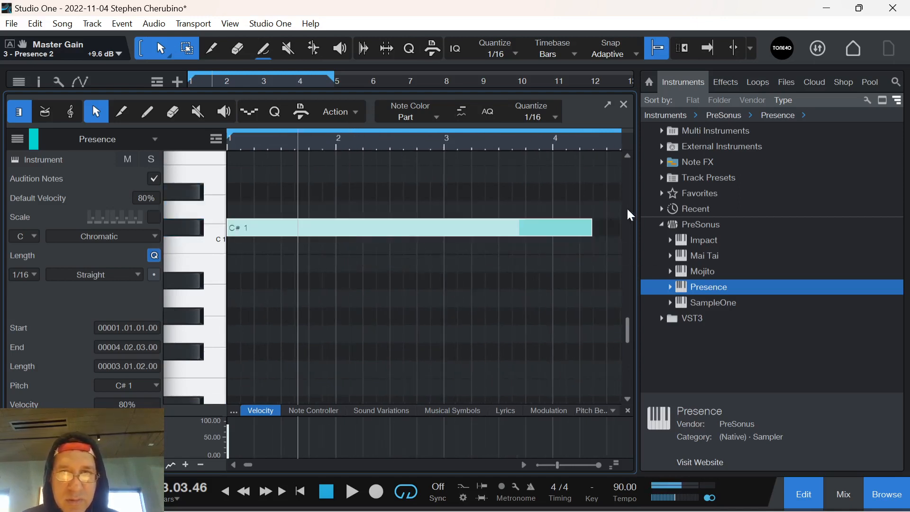
{"action": "left_click_drag", "start_coordinate": [592, 228], "coordinate": [336, 239]}
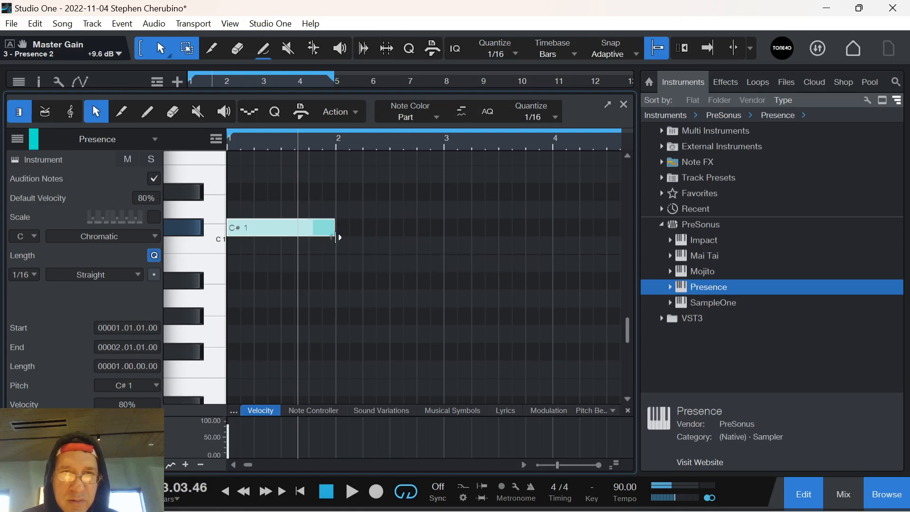
{"action": "left_click_drag", "start_coordinate": [262, 226], "coordinate": [233, 212]}
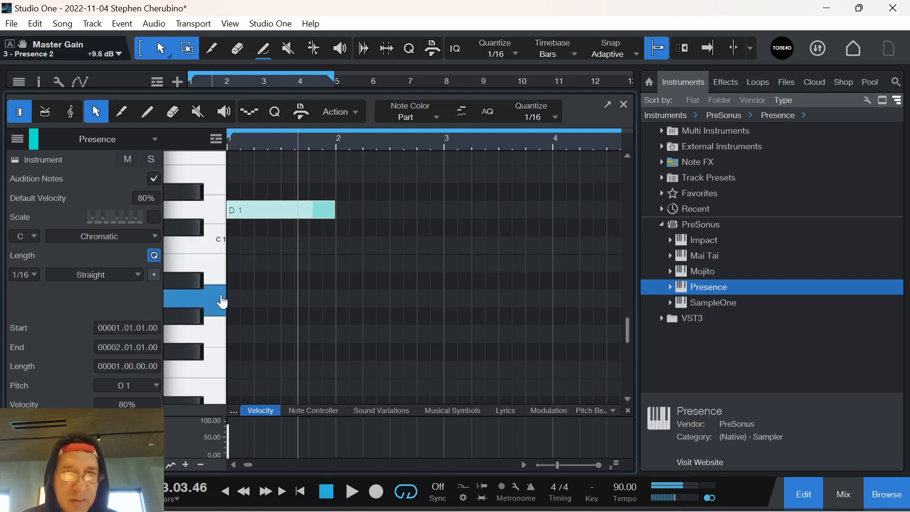
Draw one-bar bass notes A1 at bar 2 and A#1 at bar 3, playing the line back between them
{"action": "scroll", "coordinate": [217, 298], "scroll_direction": "up", "scroll_amount": 6}
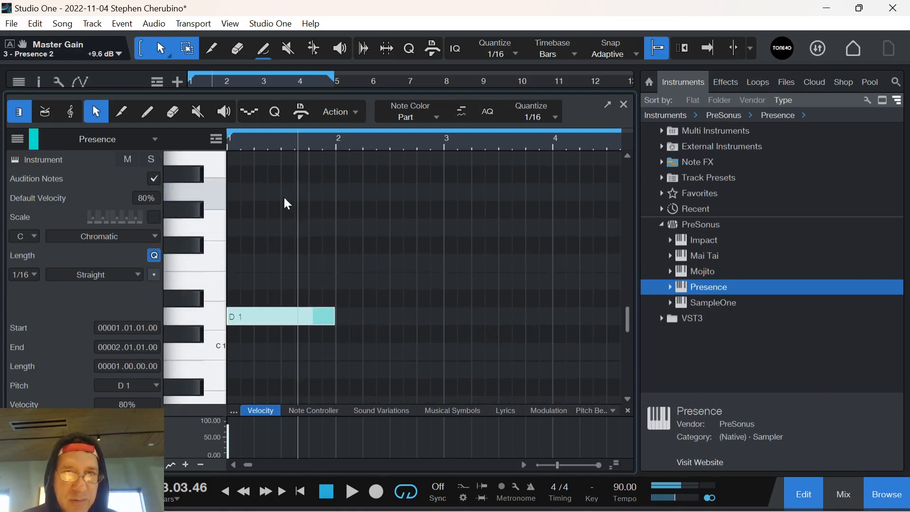
{"action": "left_click_drag", "start_coordinate": [342, 192], "coordinate": [450, 198]}
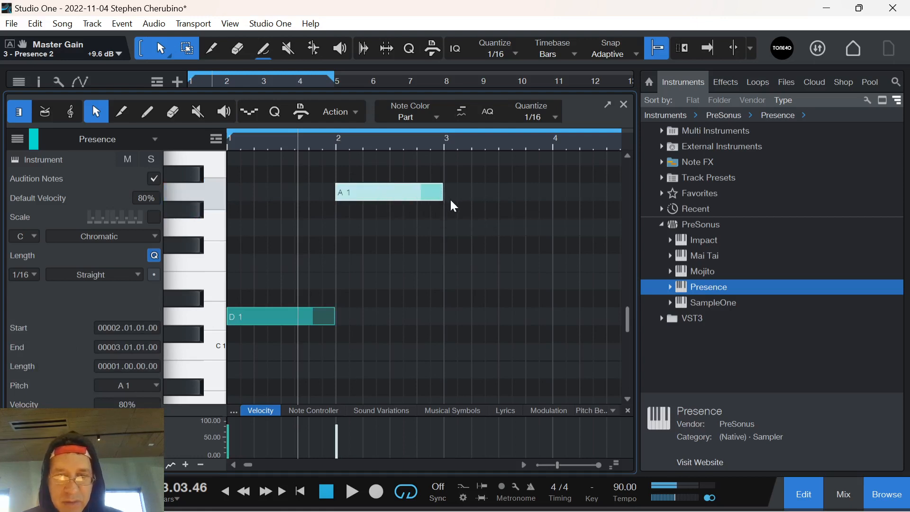
{"action": "key", "text": "space"}
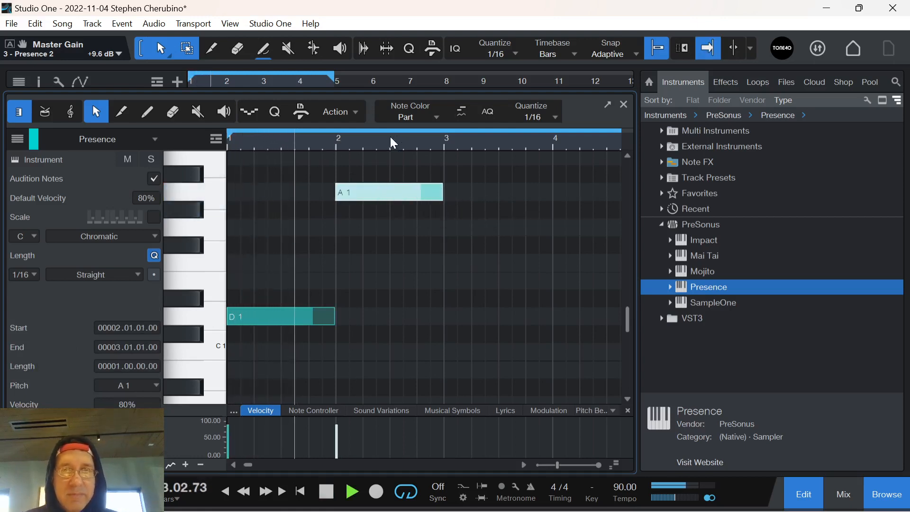
{"action": "mouse_move", "coordinate": [391, 137]}
{"action": "left_mouse_down"}
{"action": "mouse_move", "coordinate": [392, 145]}
{"action": "mouse_move", "coordinate": [387, 136]}
{"action": "left_mouse_up"}
{"action": "key", "text": "space"}
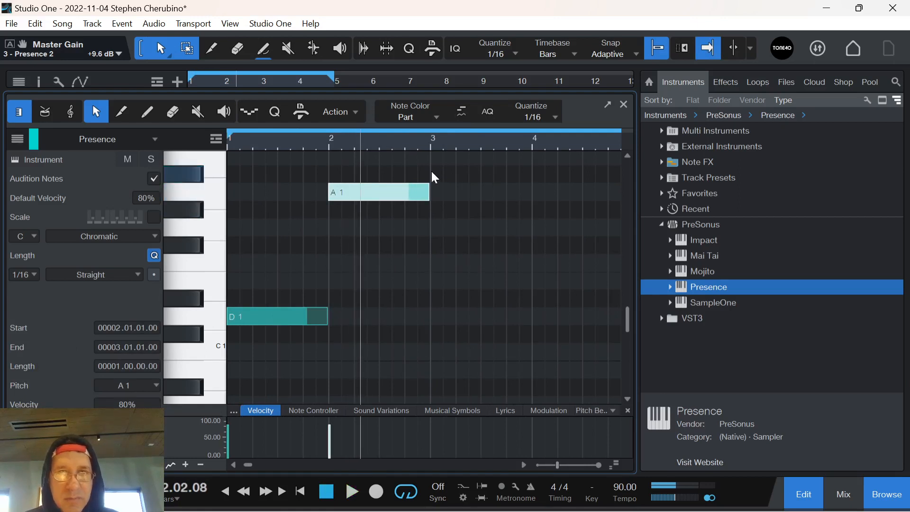
{"action": "left_click_drag", "start_coordinate": [432, 173], "coordinate": [530, 174]}
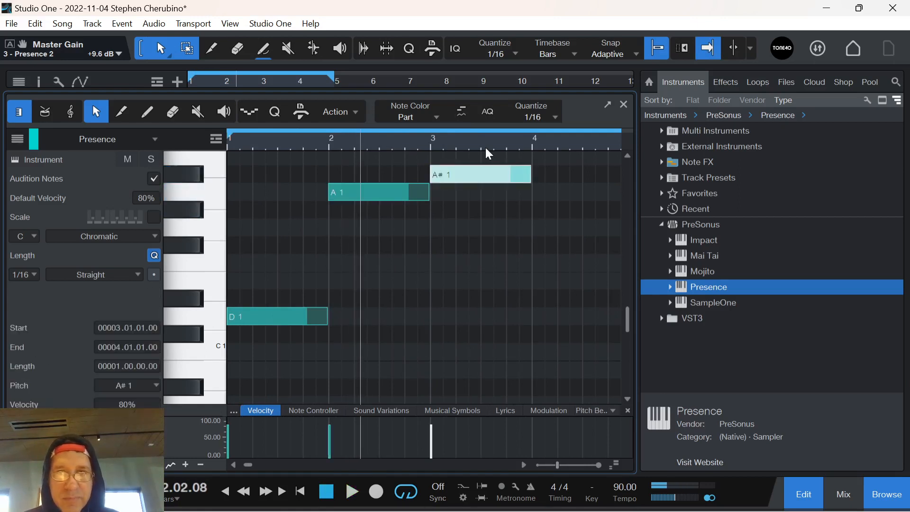
{"action": "left_click_drag", "start_coordinate": [485, 145], "coordinate": [359, 140]}
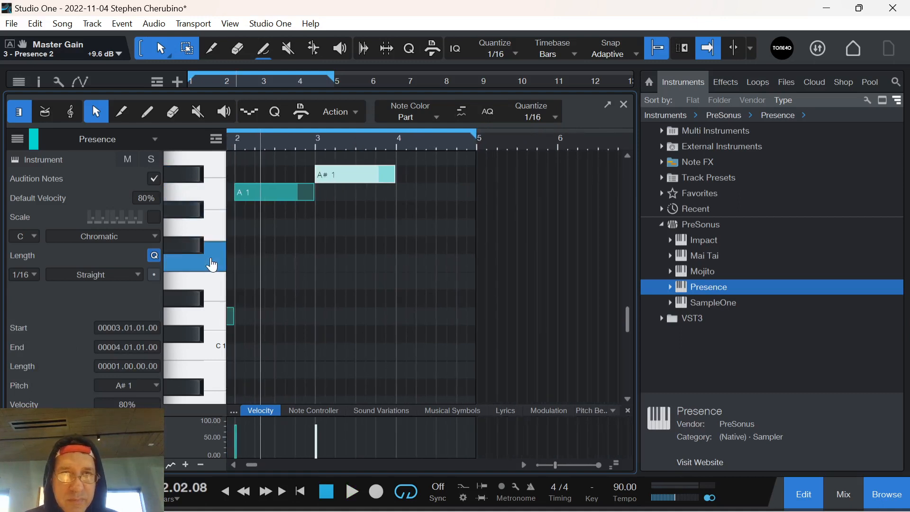
Draw a bass note F1 early in bar 4 and E1 from beat 3 to the end of bar 4, and start playback
{"action": "left_click", "coordinate": [397, 257]}
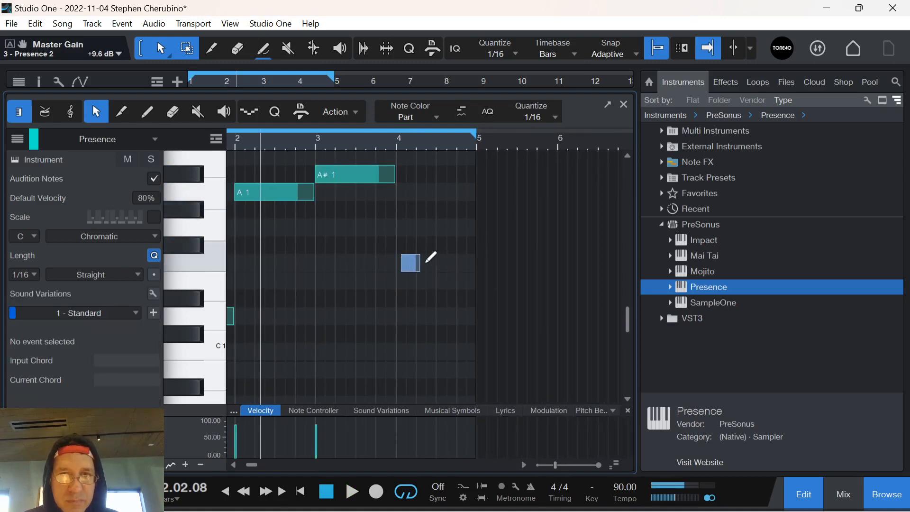
{"action": "mouse_move", "coordinate": [427, 262]}
{"action": "left_mouse_down"}
{"action": "mouse_move", "coordinate": [443, 263]}
{"action": "mouse_move", "coordinate": [437, 279]}
{"action": "mouse_move", "coordinate": [476, 286]}
{"action": "left_mouse_up"}
{"action": "left_click", "coordinate": [465, 280]}
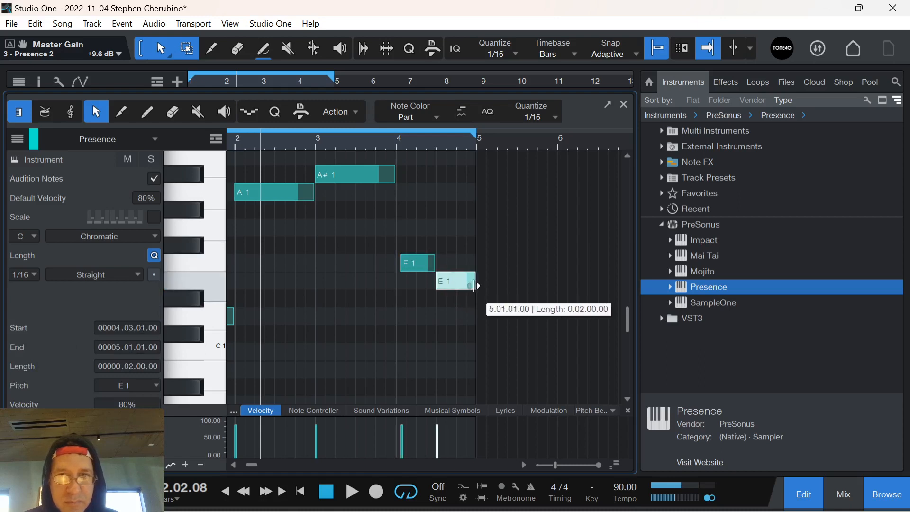
{"action": "key", "text": "space"}
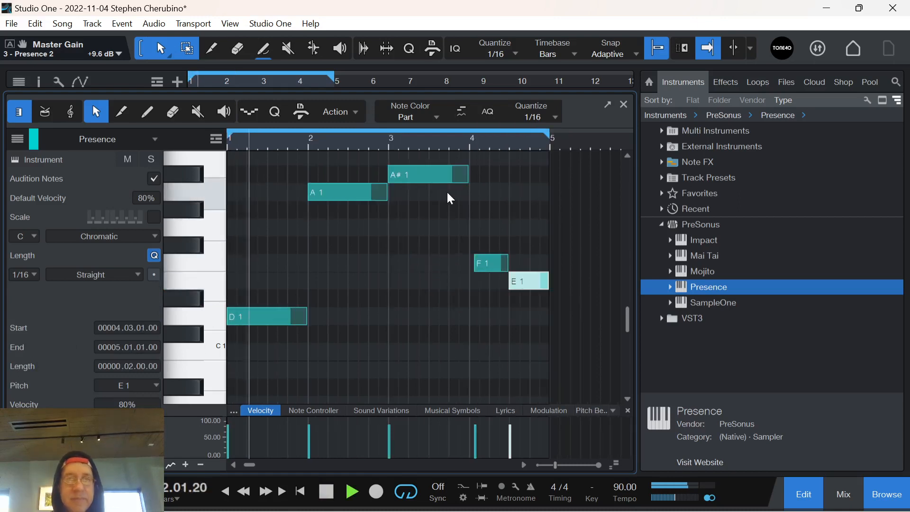
Extend the F1 bass note's start to the beginning of bar 4, close the note editor and play the arrangement back
{"action": "left_click_drag", "start_coordinate": [337, 144], "coordinate": [345, 124]}
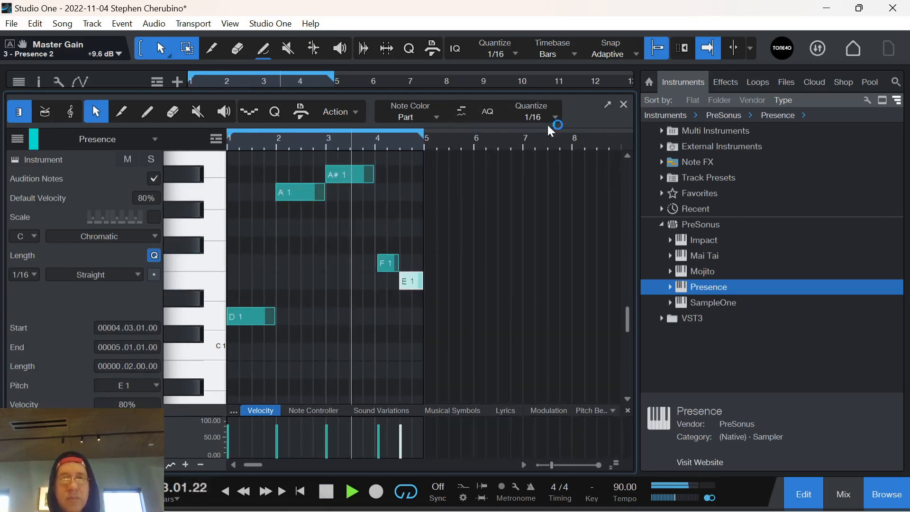
{"action": "left_click_drag", "start_coordinate": [411, 149], "coordinate": [416, 162]}
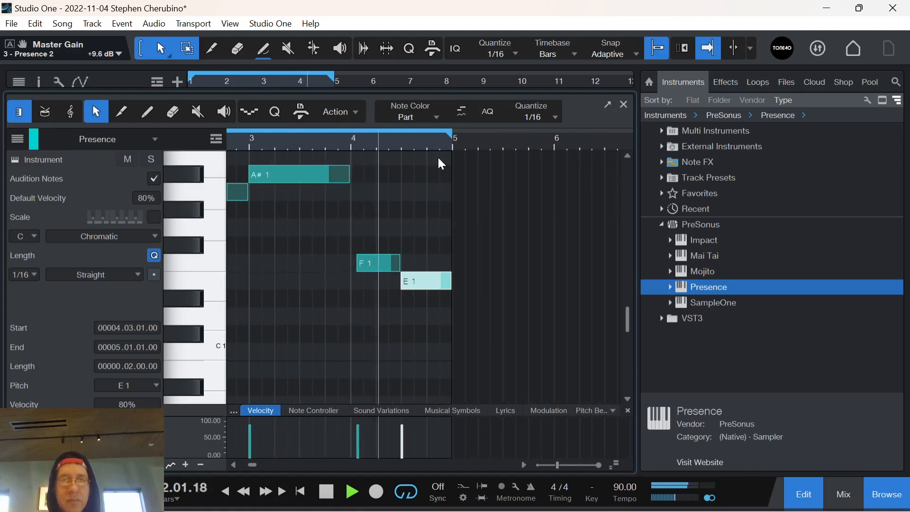
{"action": "left_click_drag", "start_coordinate": [371, 265], "coordinate": [401, 263]}
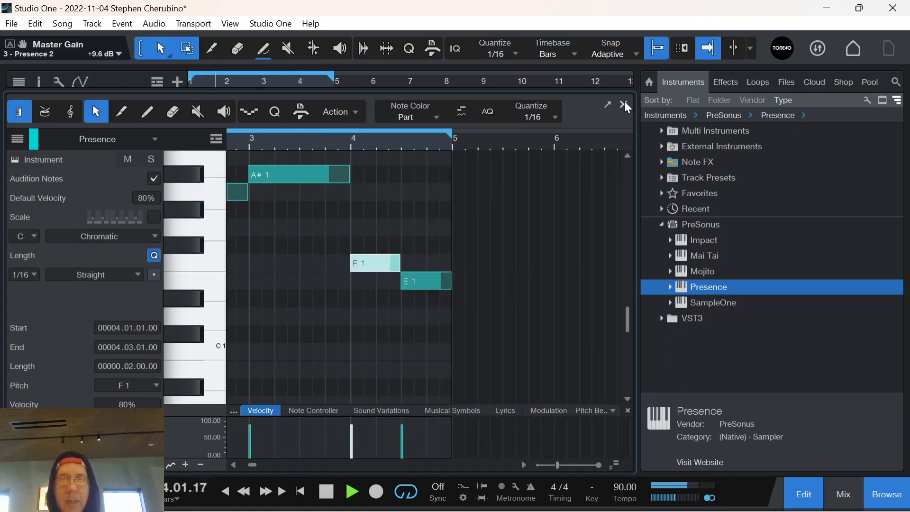
{"action": "left_click", "coordinate": [624, 104]}
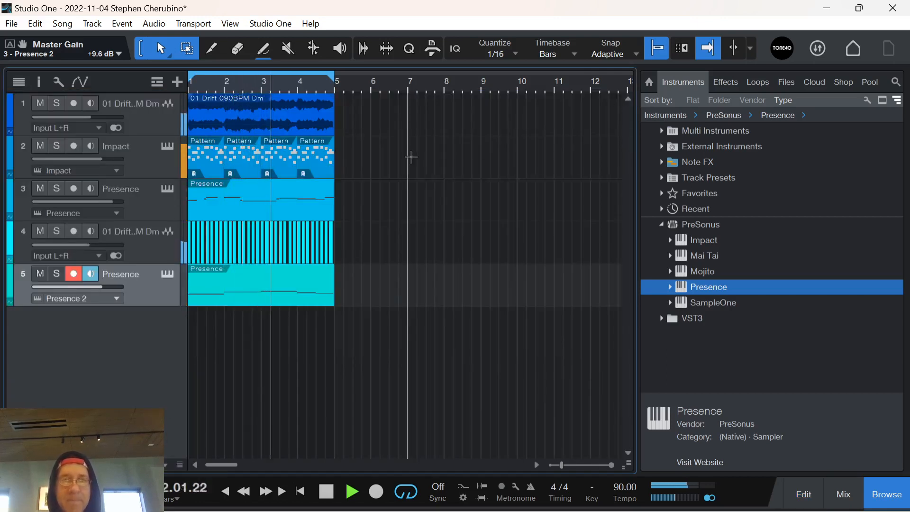
{"action": "mouse_move", "coordinate": [349, 509]}
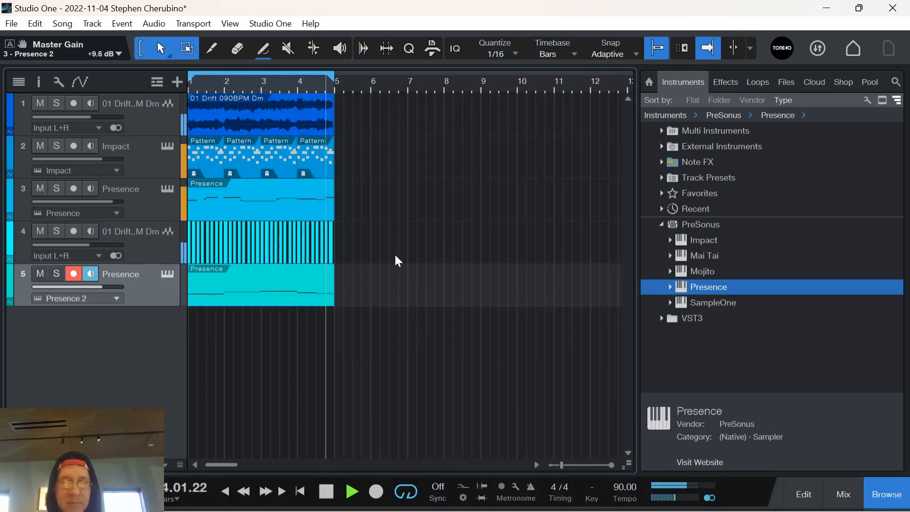
{"action": "key", "text": "space"}
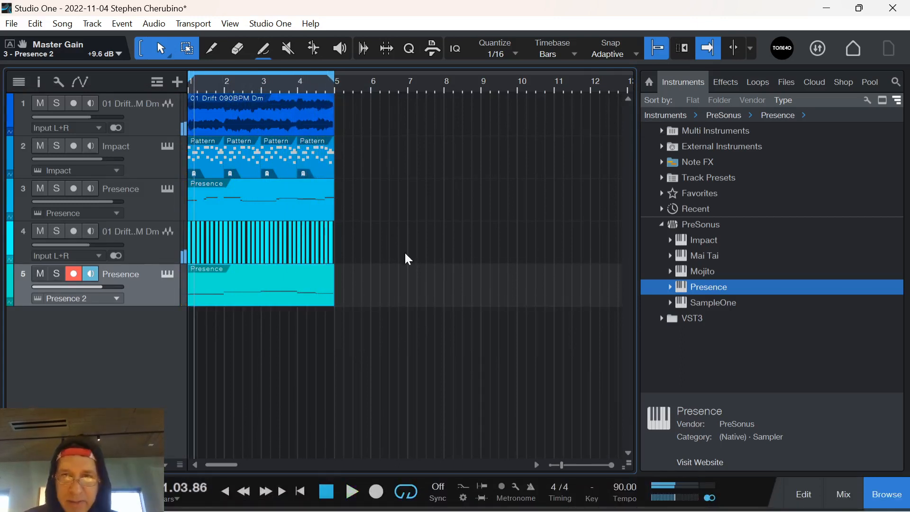
Add a Mai Tai instrument track below the bass and open a new empty part on it for note editing
{"action": "left_click", "coordinate": [705, 255]}
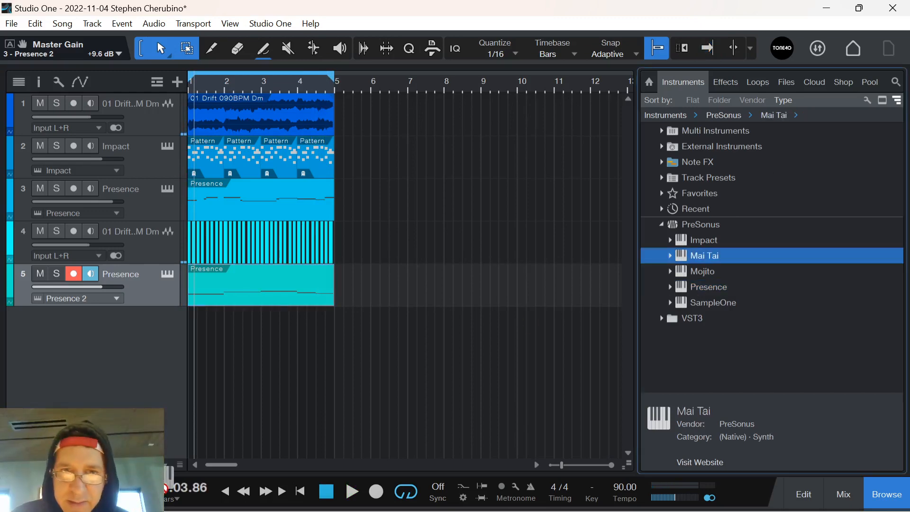
{"action": "left_click_drag", "start_coordinate": [705, 256], "coordinate": [282, 394]}
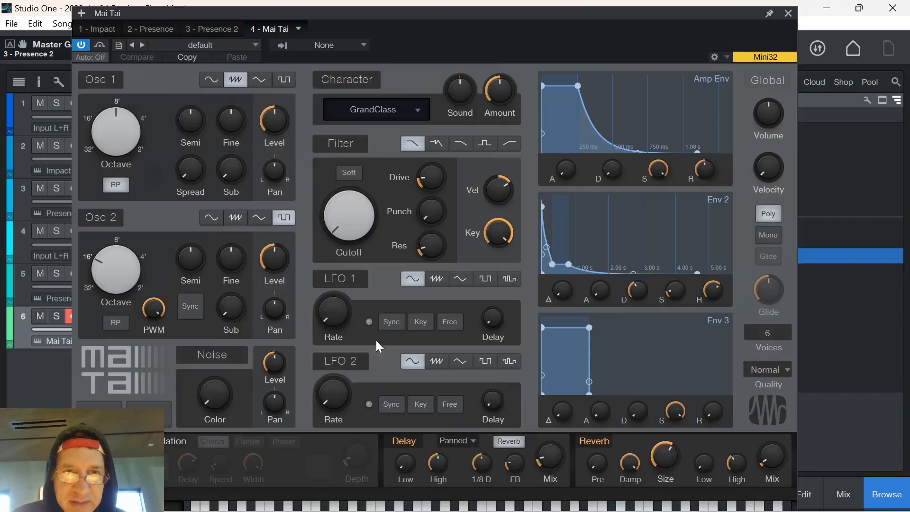
{"action": "left_click", "coordinate": [786, 13]}
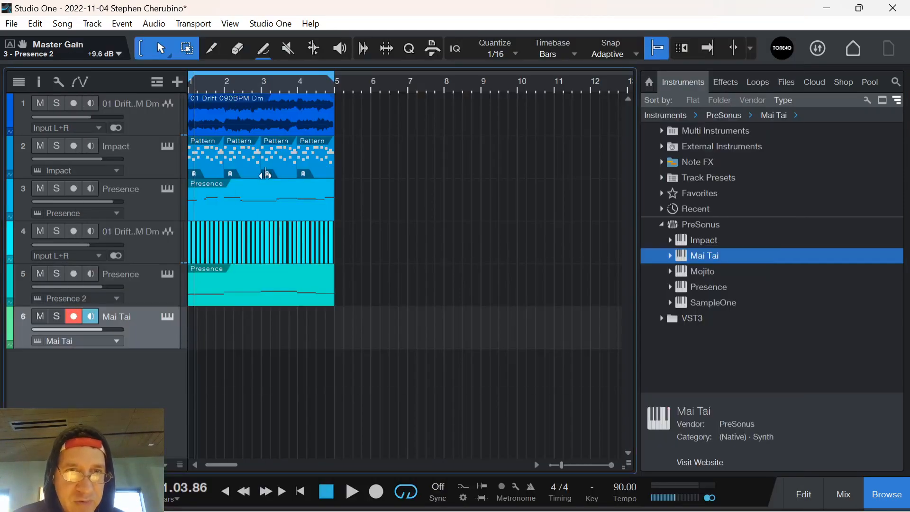
{"action": "double_click", "coordinate": [206, 337]}
{"action": "double_click", "coordinate": [217, 335]}
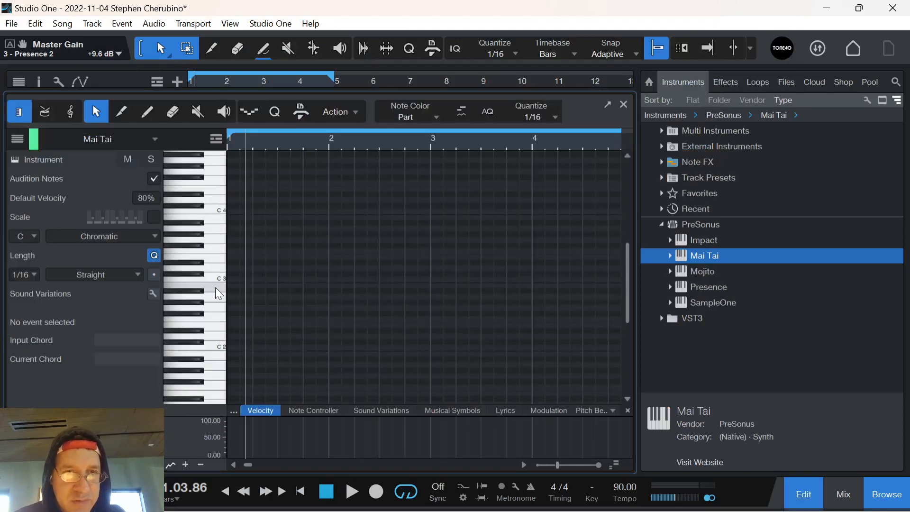
Audition chord tones on the Mai Tai keyboard and insert short D3, F3 and A3 notes near the start of bar 1
{"action": "scroll", "coordinate": [212, 266], "scroll_direction": "up", "scroll_amount": 3}
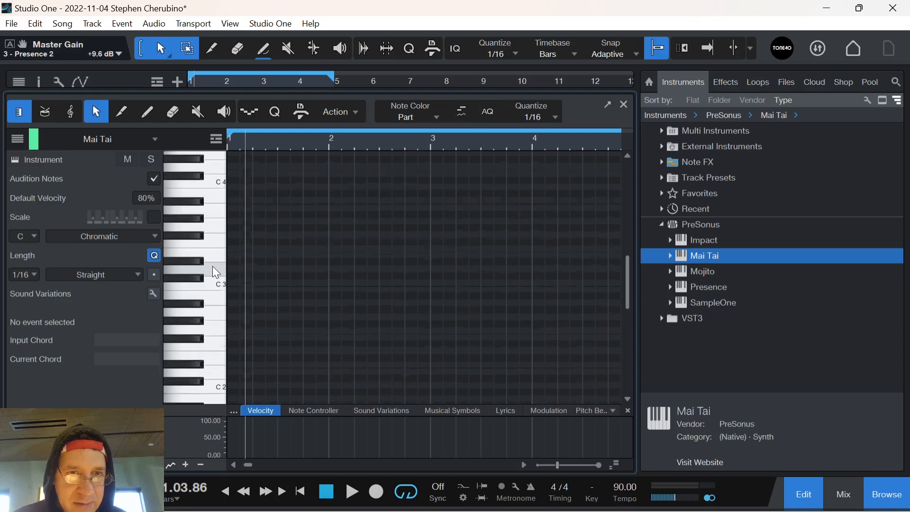
{"action": "left_click", "coordinate": [217, 272]}
{"action": "scroll", "coordinate": [212, 240], "scroll_direction": "up", "scroll_amount": 1}
{"action": "scroll", "coordinate": [214, 237], "scroll_direction": "up", "scroll_amount": 3}
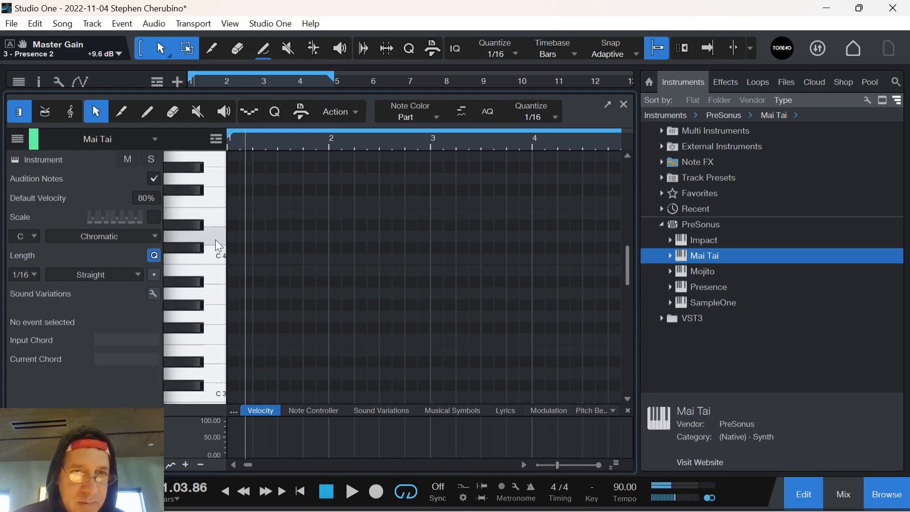
{"action": "left_click", "coordinate": [211, 322]}
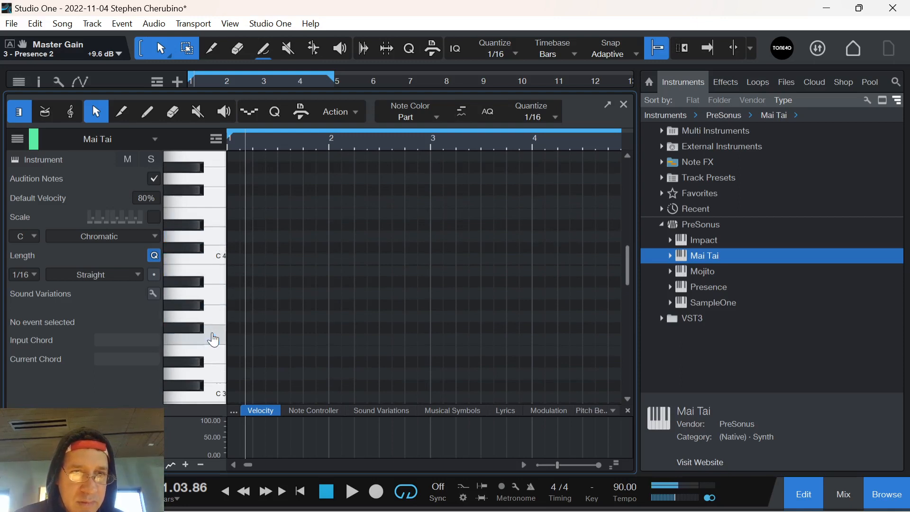
{"action": "left_click", "coordinate": [212, 335]}
{"action": "left_click", "coordinate": [215, 377]}
{"action": "double_click", "coordinate": [228, 374]}
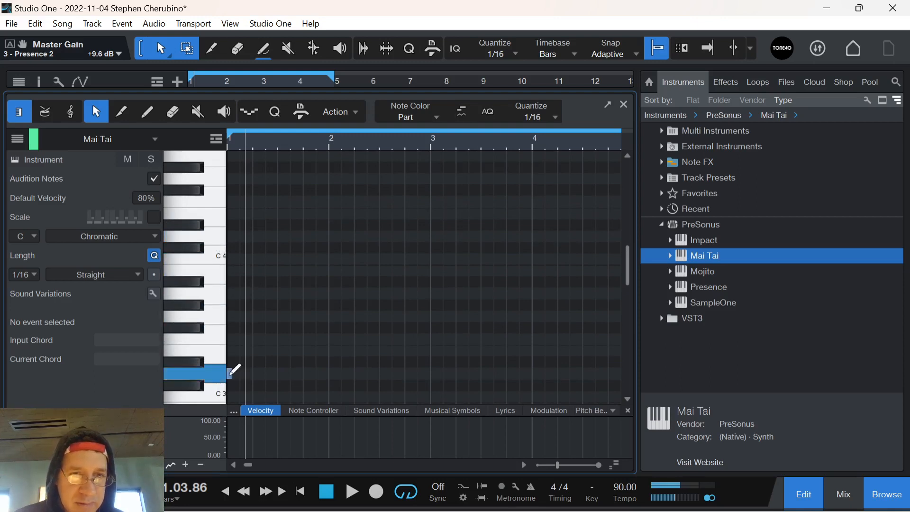
{"action": "double_click", "coordinate": [233, 337]}
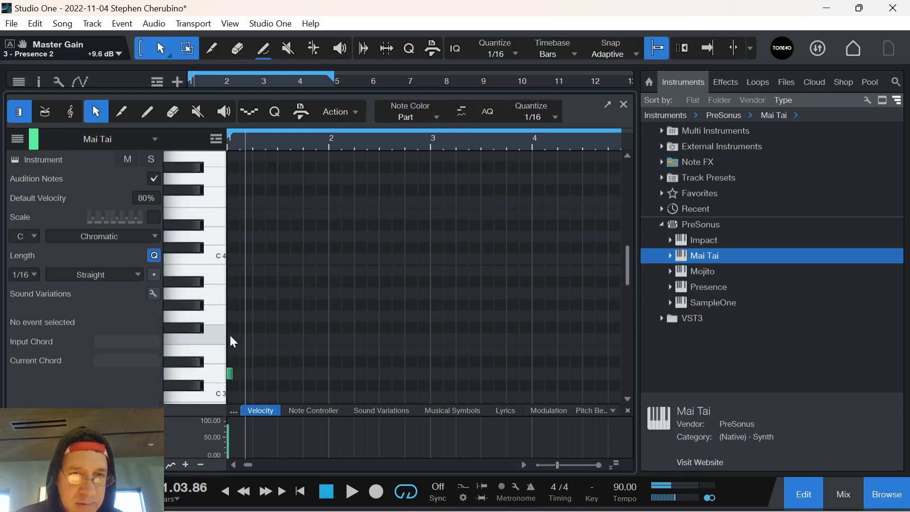
{"action": "double_click", "coordinate": [233, 292]}
Move the F3 and A3 notes to the start of bar 1 and lengthen all three chord notes to one bar
{"action": "left_click_drag", "start_coordinate": [236, 142], "coordinate": [390, 195]}
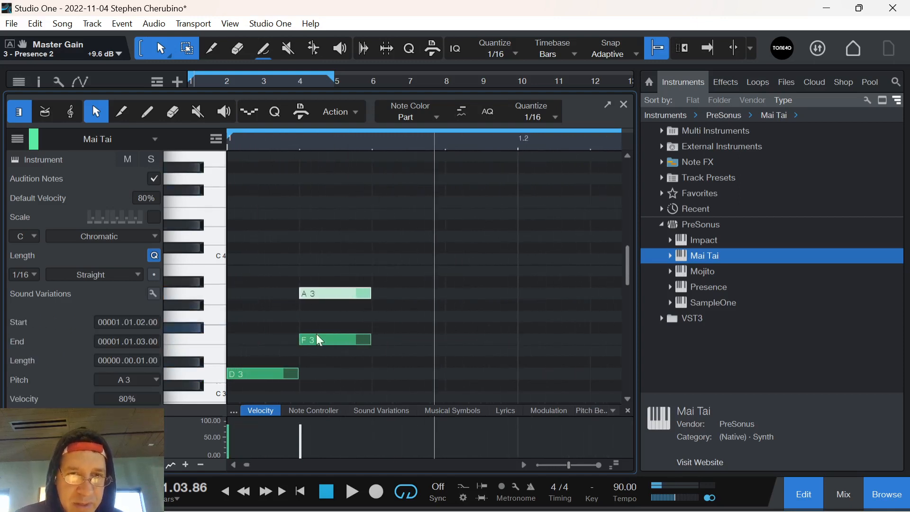
{"action": "left_click_drag", "start_coordinate": [317, 338], "coordinate": [284, 336]}
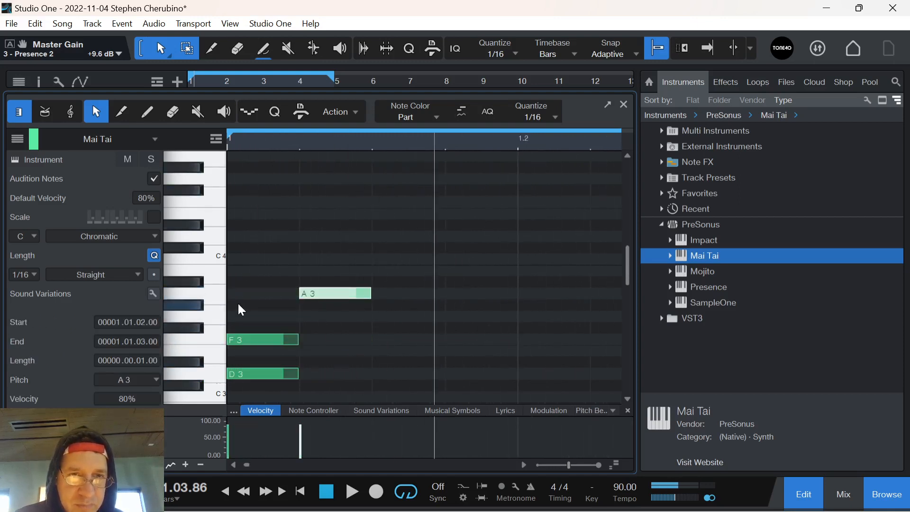
{"action": "left_click_drag", "start_coordinate": [317, 295], "coordinate": [275, 301]}
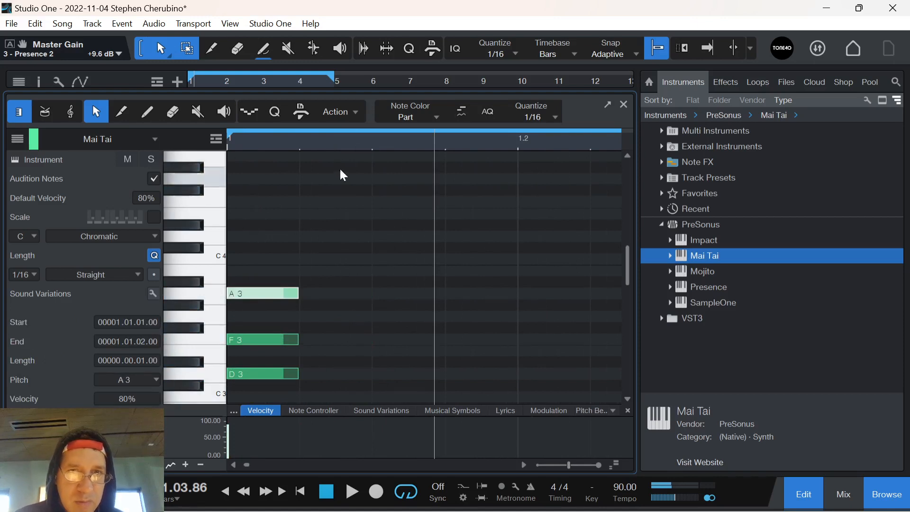
{"action": "left_click_drag", "start_coordinate": [331, 143], "coordinate": [317, 135]}
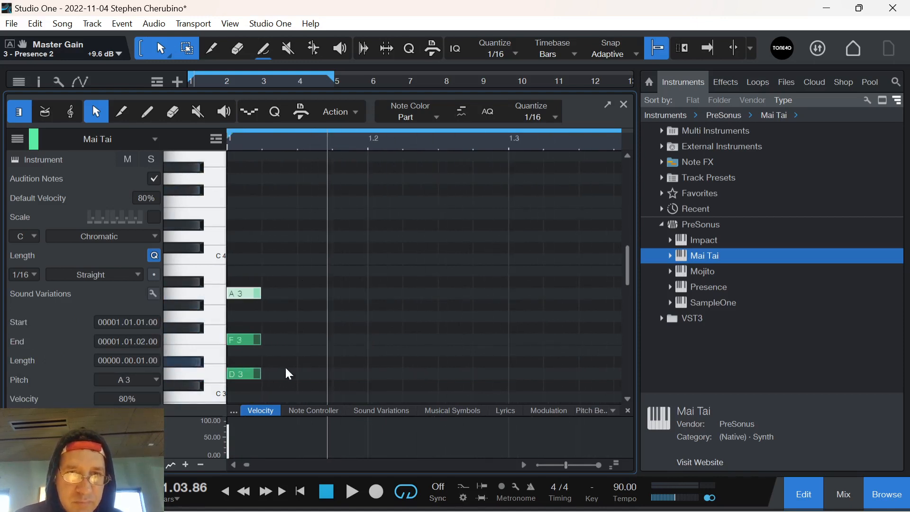
{"action": "left_click_drag", "start_coordinate": [297, 391], "coordinate": [514, 263]}
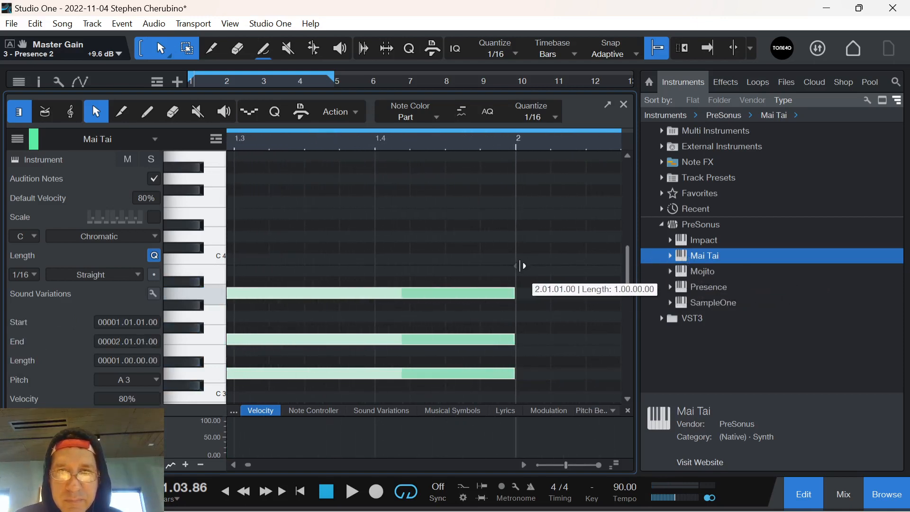
Duplicate the bar 1 chord into bar 2 and lower its F3 to E3 and its D3 to C3
{"action": "key", "text": "d"}
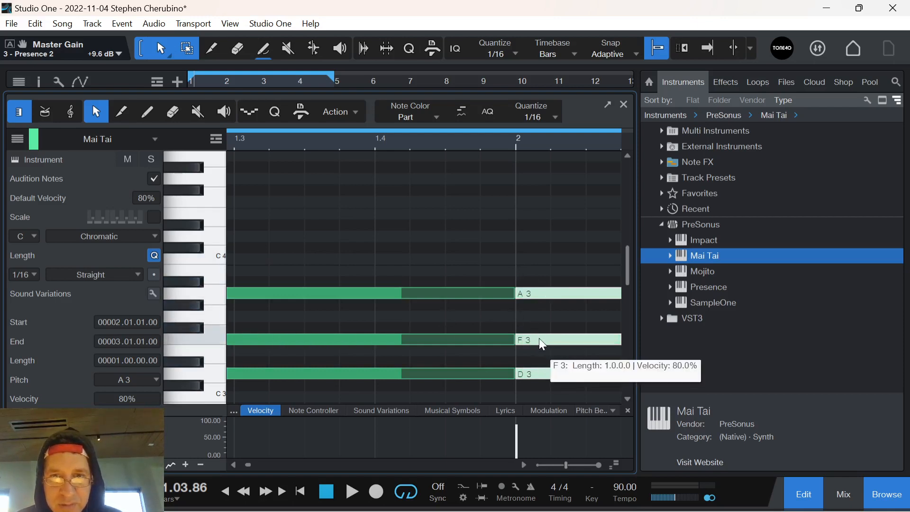
{"action": "scroll", "coordinate": [540, 338], "scroll_direction": "down", "scroll_amount": 1}
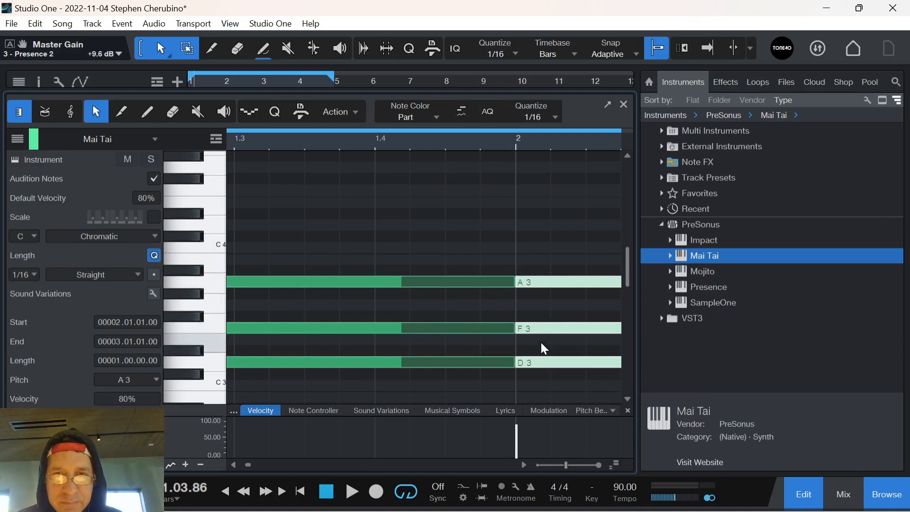
{"action": "left_click", "coordinate": [542, 328]}
{"action": "left_click_drag", "start_coordinate": [547, 328], "coordinate": [545, 385]}
{"action": "left_click", "coordinate": [549, 362]}
Duplicate the bar 2 chord into bar 3 and raise its notes to A#3, F3 and D3
{"action": "left_click_drag", "start_coordinate": [493, 148], "coordinate": [385, 118]}
{"action": "left_click_drag", "start_coordinate": [499, 393], "coordinate": [392, 248]}
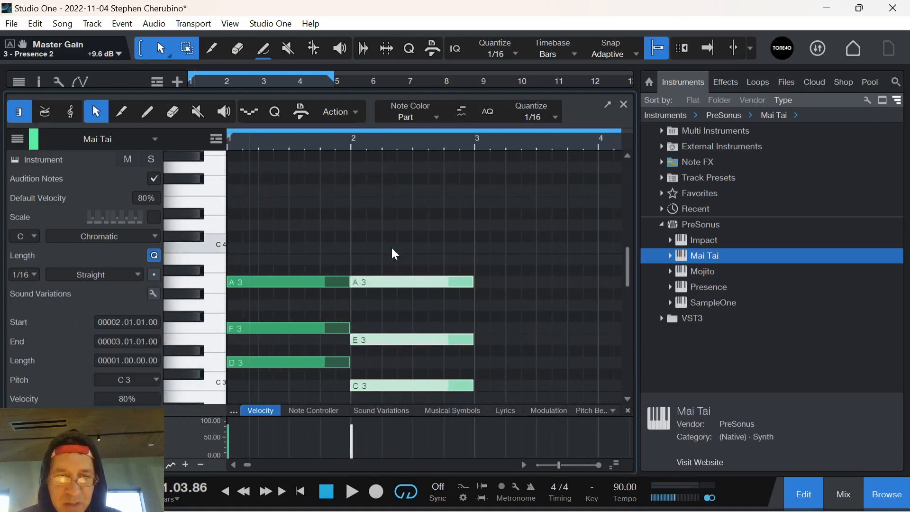
{"action": "key", "text": "d"}
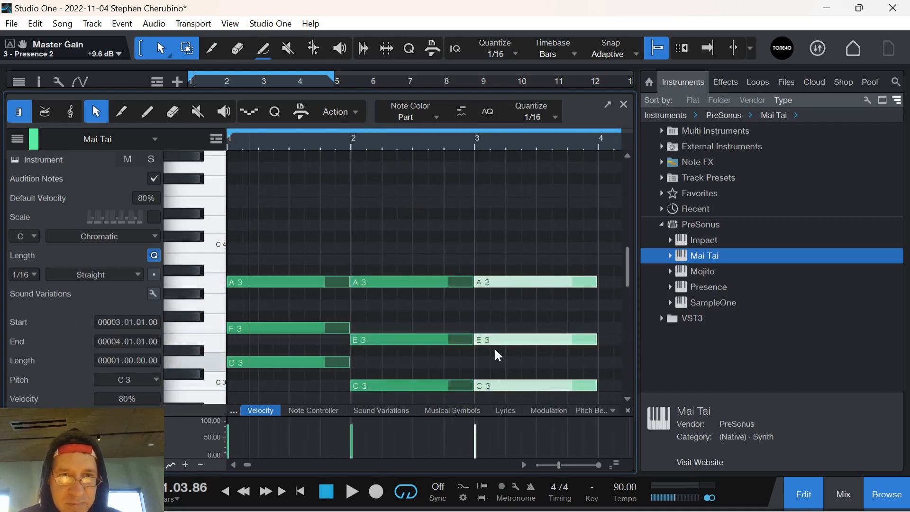
{"action": "left_click", "coordinate": [496, 280]}
{"action": "left_click_drag", "start_coordinate": [498, 278], "coordinate": [498, 269]}
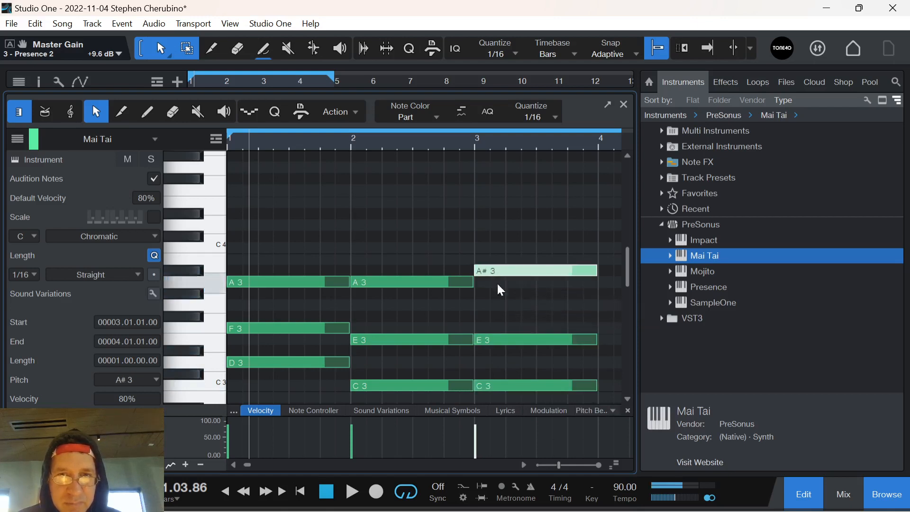
{"action": "left_click", "coordinate": [499, 340]}
{"action": "left_click_drag", "start_coordinate": [499, 340], "coordinate": [499, 332]}
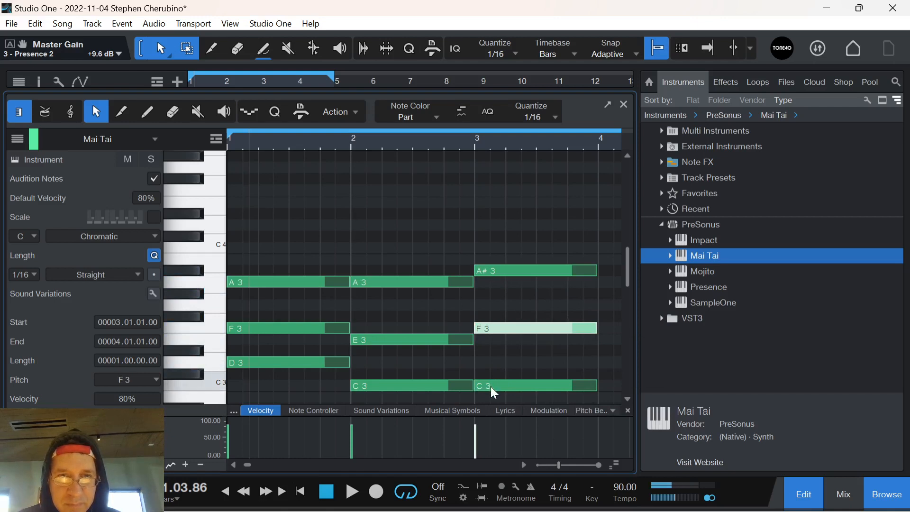
{"action": "left_click_drag", "start_coordinate": [491, 386], "coordinate": [493, 363]}
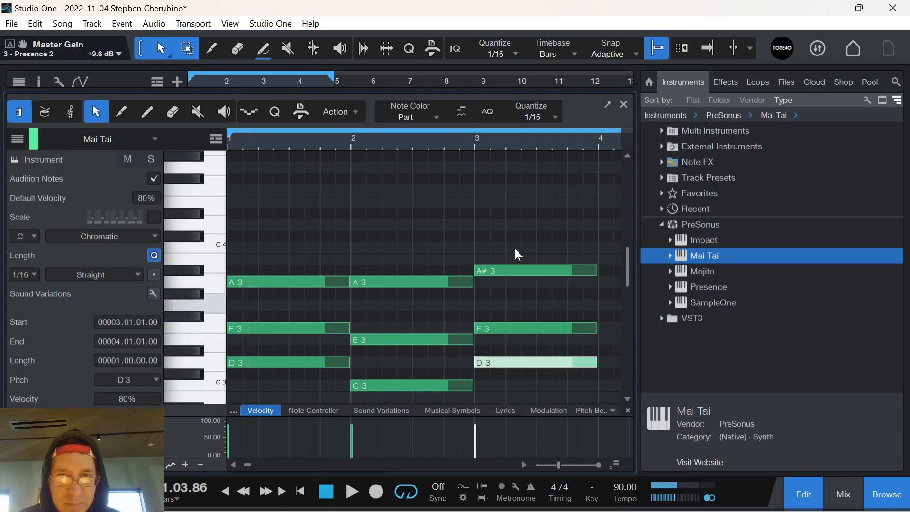
Select the three notes of the bar 3 chord and undo the last pitch change of its lowest note
{"action": "left_click_drag", "start_coordinate": [487, 142], "coordinate": [360, 137]}
{"action": "left_click_drag", "start_coordinate": [441, 393], "coordinate": [365, 245]}
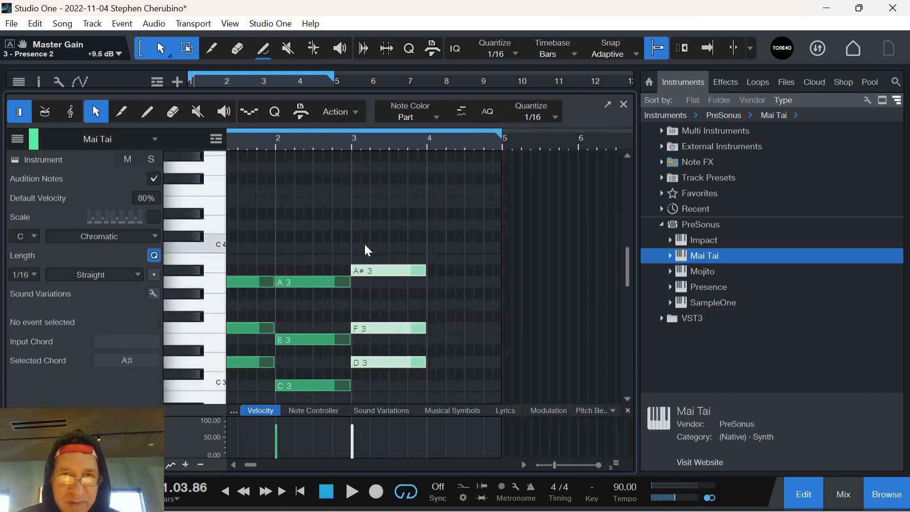
{"action": "scroll", "coordinate": [404, 259], "scroll_direction": "left", "scroll_amount": 1}
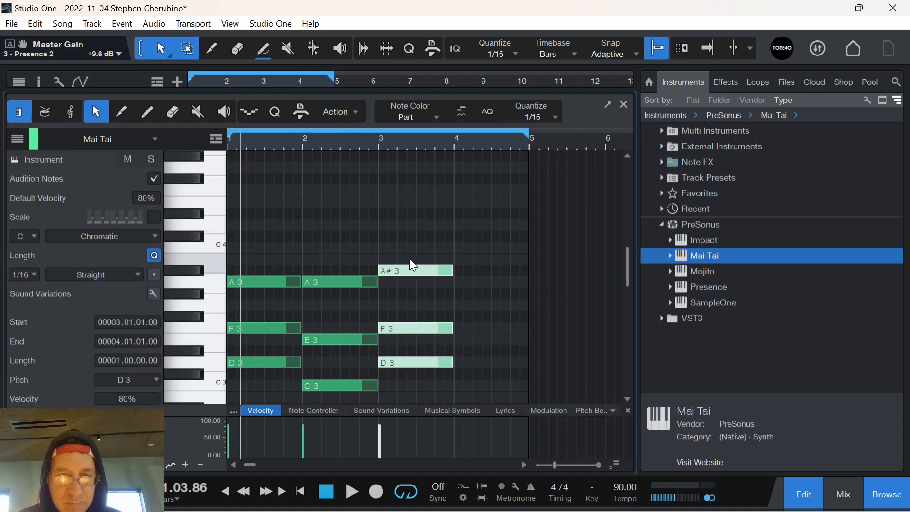
{"action": "key", "text": "ctrl+z"}
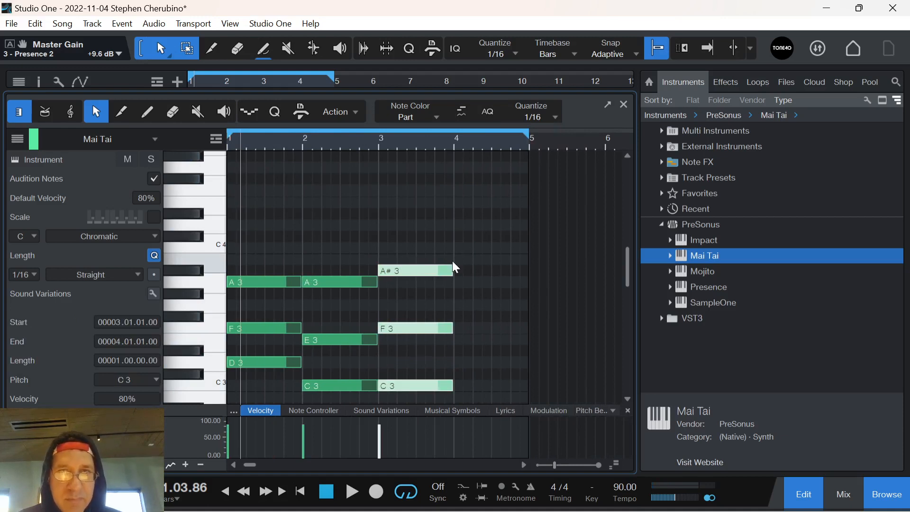
Duplicate the bar 3 chord into bar 4 and lower its top note to A3
{"action": "key", "text": "d"}
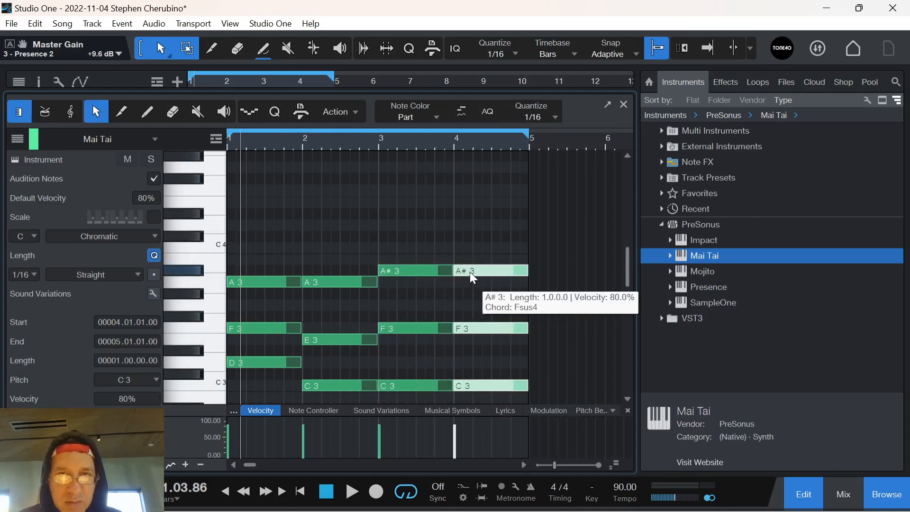
{"action": "left_click", "coordinate": [470, 272]}
{"action": "left_click_drag", "start_coordinate": [473, 279], "coordinate": [471, 287]}
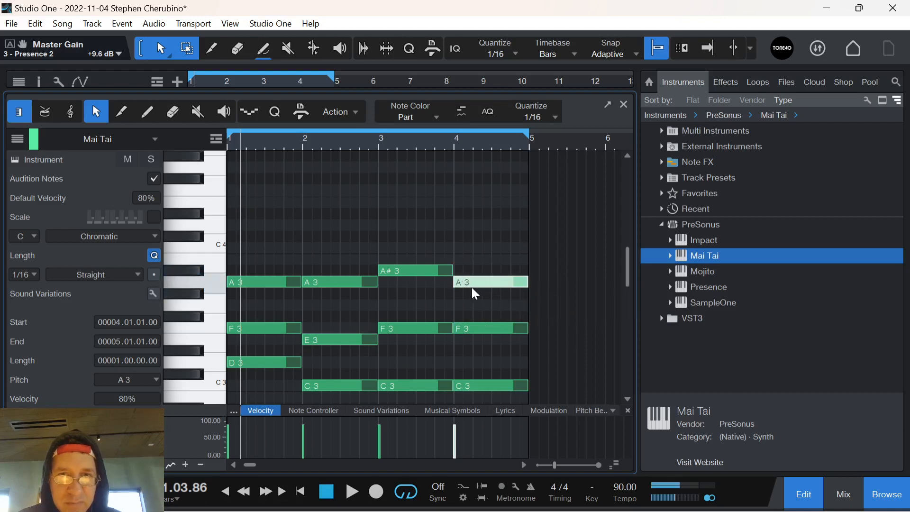
Shorten the bar 4 chord to half a bar, duplicate it into the second half and lower the copy's upper notes to G3 and E3
{"action": "left_click_drag", "start_coordinate": [546, 395], "coordinate": [492, 293]}
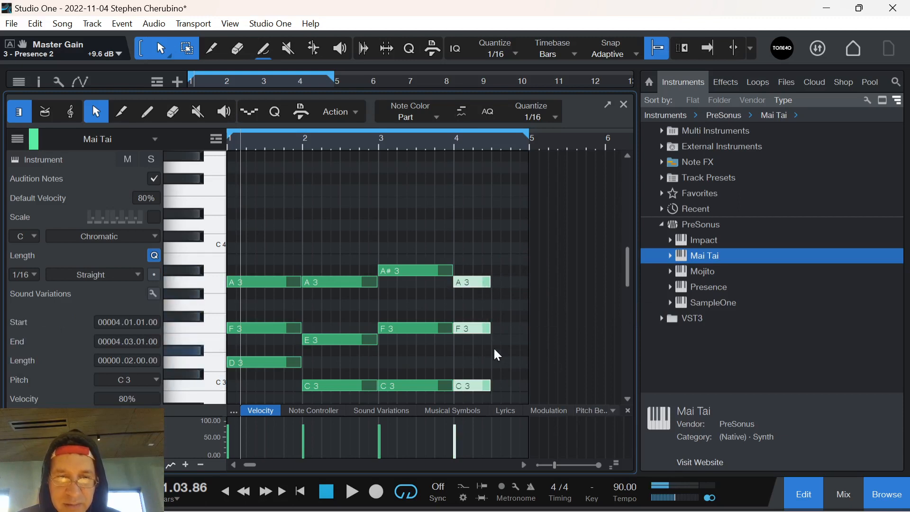
{"action": "key", "text": "d"}
{"action": "left_click", "coordinate": [506, 325]}
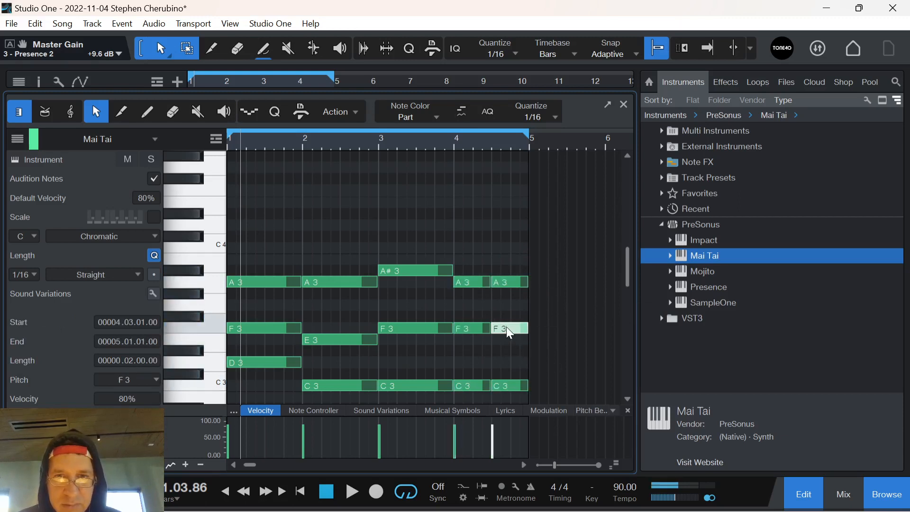
{"action": "left_click_drag", "start_coordinate": [506, 326], "coordinate": [506, 337]}
{"action": "left_click", "coordinate": [506, 284]}
{"action": "left_click_drag", "start_coordinate": [507, 285], "coordinate": [504, 306]}
Audition the chord progression and raise the lowest note of the bar 3 chord to D3
{"action": "key", "text": "space"}
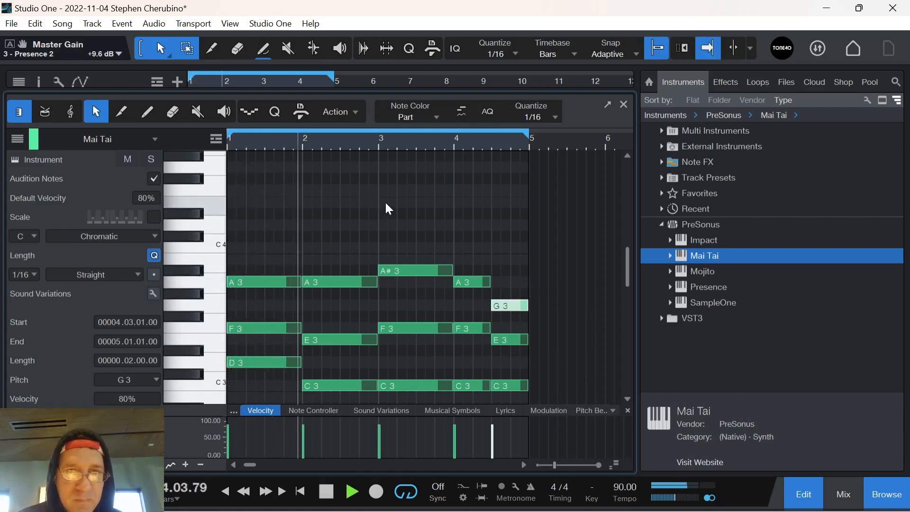
{"action": "left_click_drag", "start_coordinate": [388, 140], "coordinate": [364, 139]}
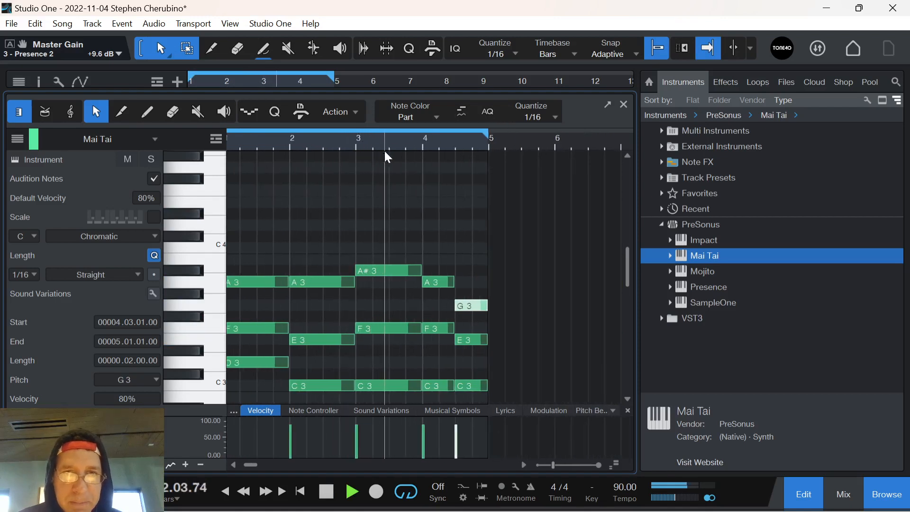
{"action": "key", "text": "space"}
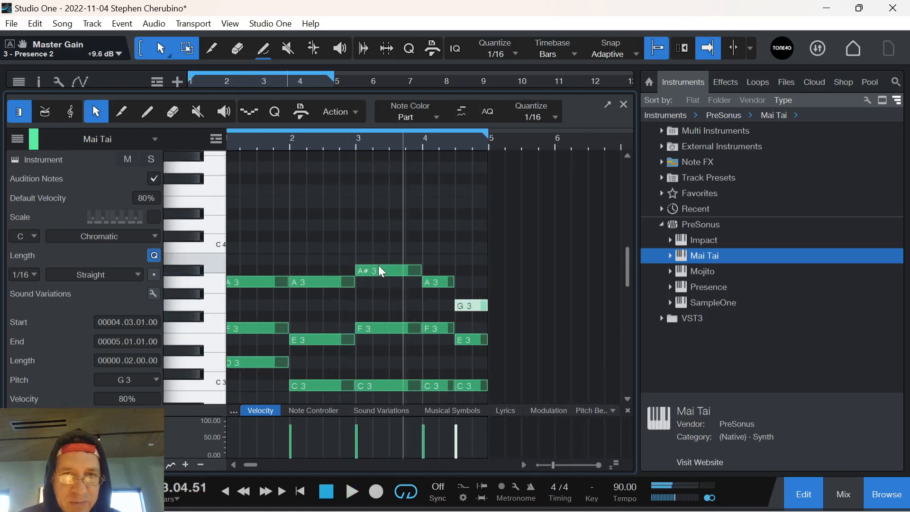
{"action": "left_click_drag", "start_coordinate": [364, 371], "coordinate": [366, 362]}
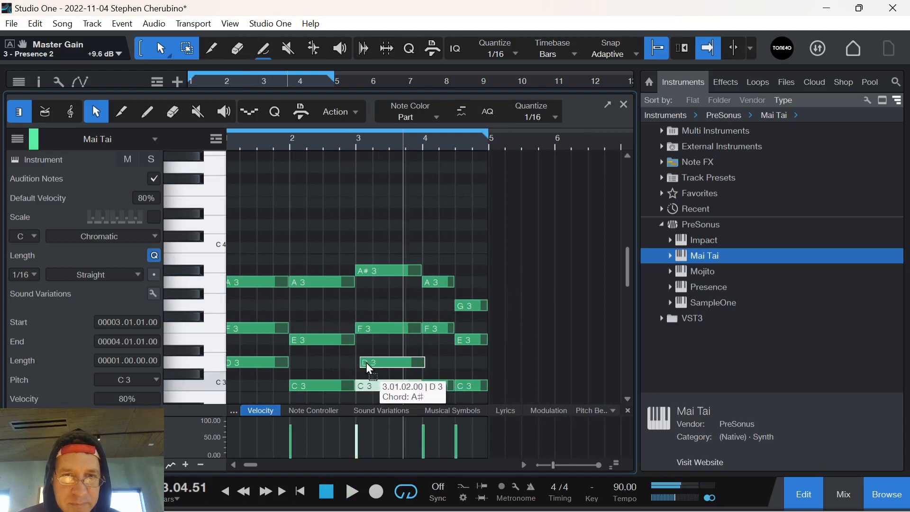
{"action": "left_click", "coordinate": [357, 136]}
{"action": "key", "text": "space"}
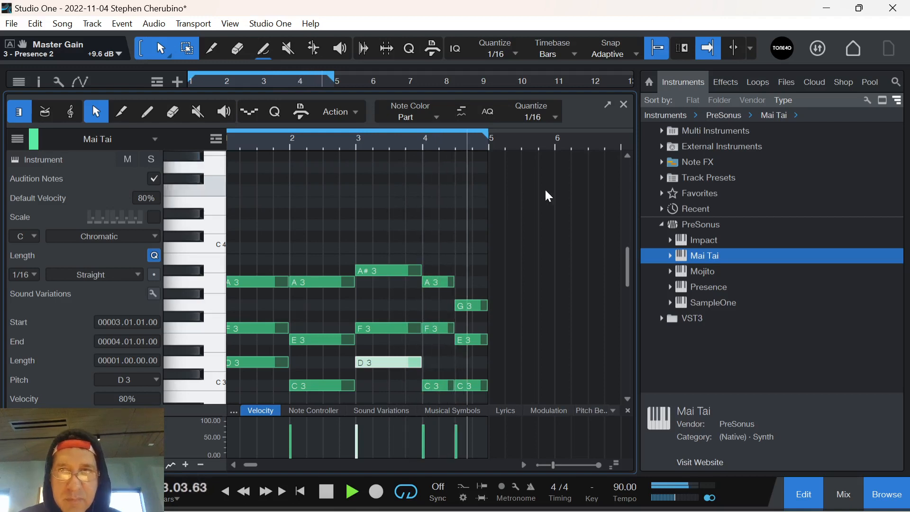
{"action": "key", "text": "space"}
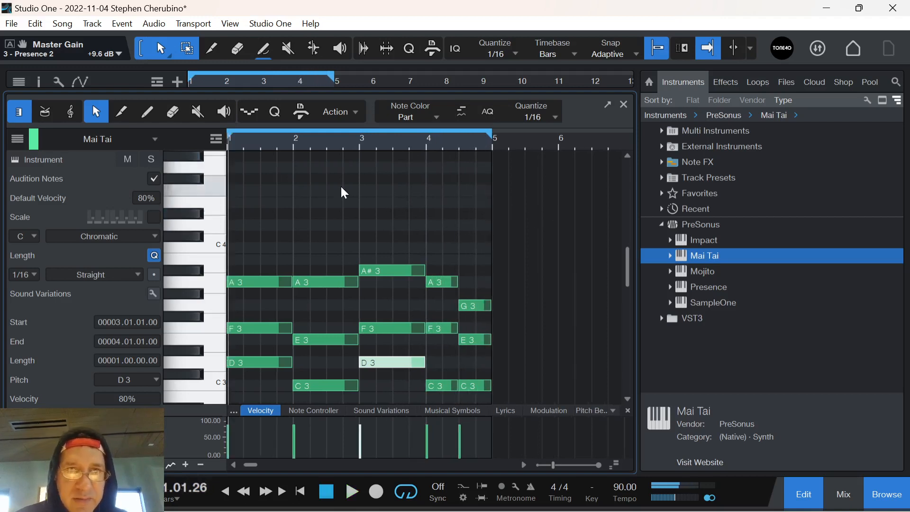
Add the Arpeggiator note effect to the Mai Tai track and open the Mai Tai instrument
{"action": "left_click", "coordinate": [623, 105]}
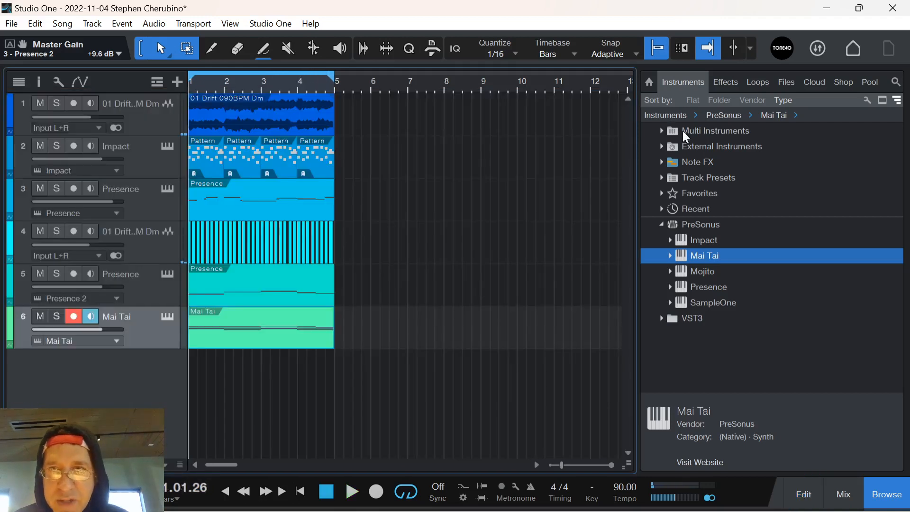
{"action": "left_click", "coordinate": [665, 162]}
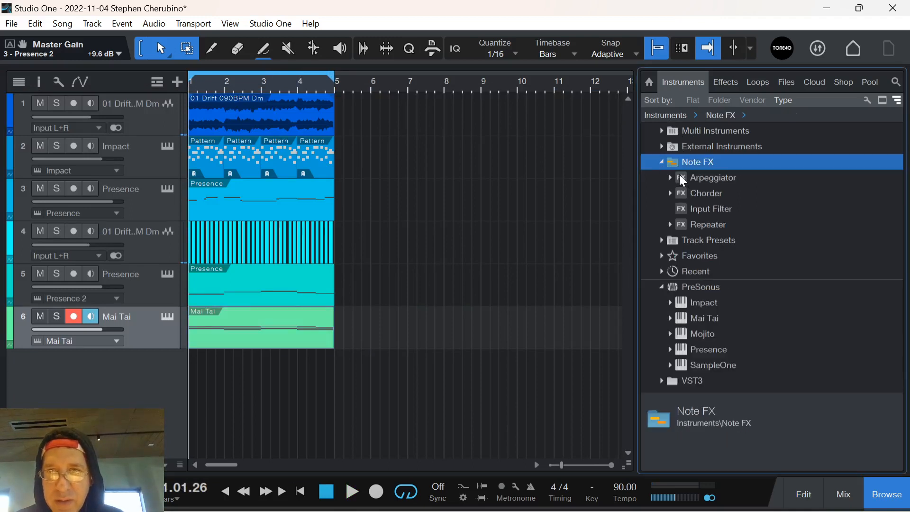
{"action": "left_click_drag", "start_coordinate": [683, 180], "coordinate": [282, 322]}
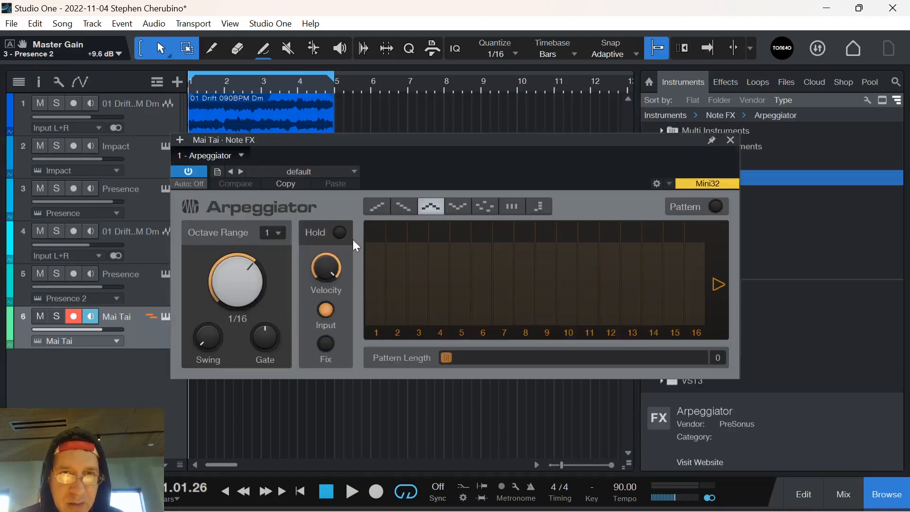
{"action": "left_click_drag", "start_coordinate": [344, 150], "coordinate": [466, 158]}
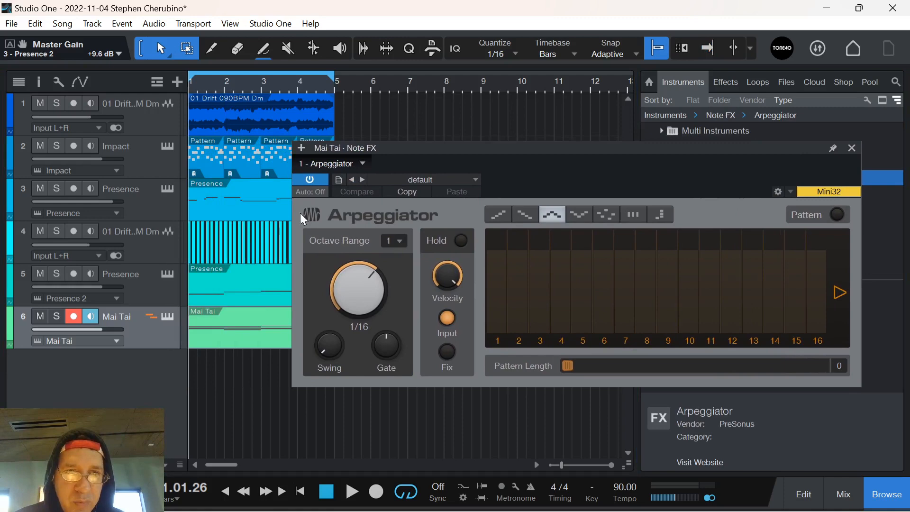
{"action": "left_click", "coordinate": [168, 317]}
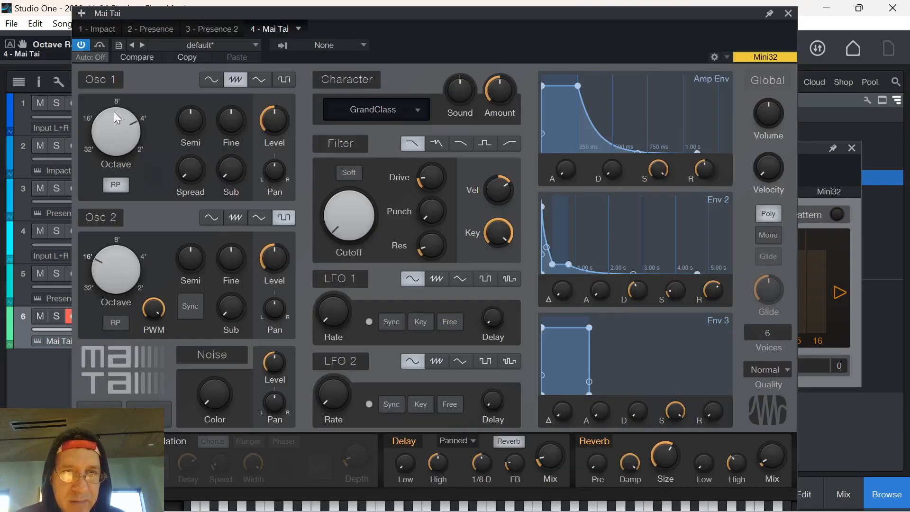
Set oscillator 2's octave to 8' and lower Mai Tai's global volume
{"action": "left_click_drag", "start_coordinate": [105, 239], "coordinate": [105, 216]}
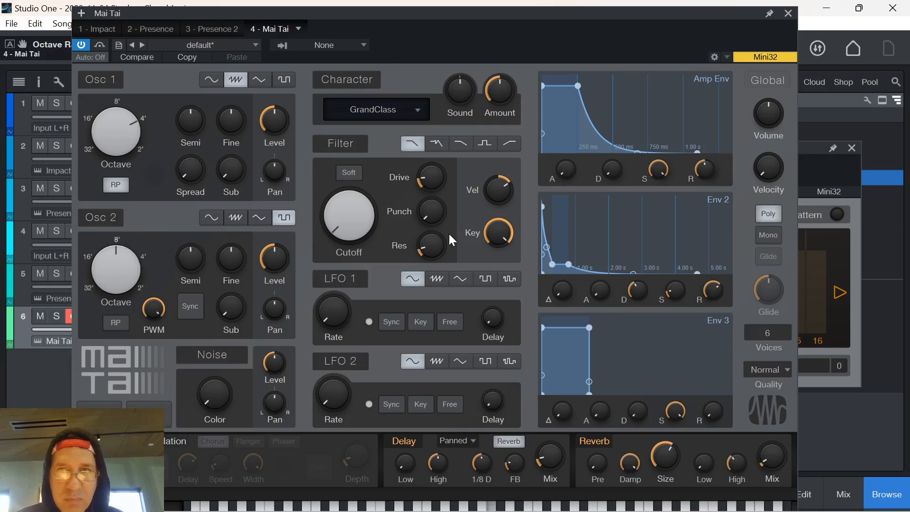
{"action": "left_click_drag", "start_coordinate": [756, 120], "coordinate": [756, 139]}
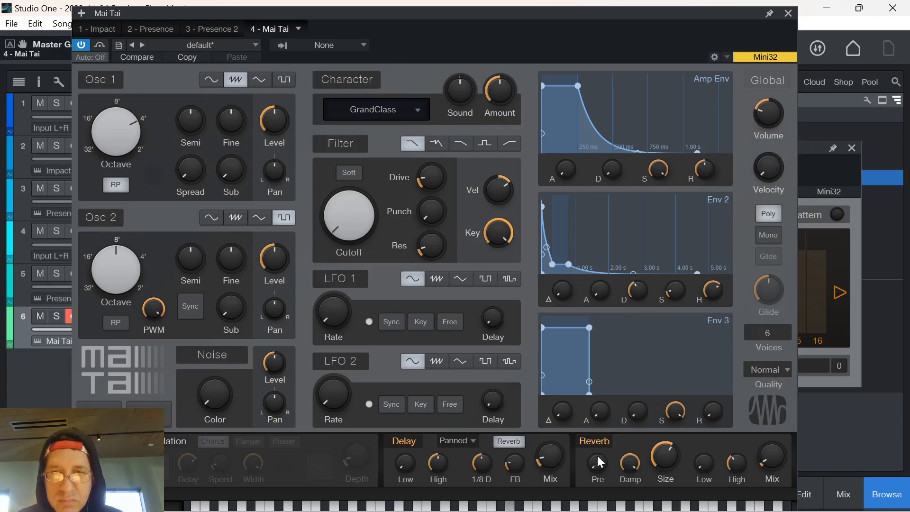
Try out the Mai Tai bass presets from 9th 4th Veeth Bass to Europe Endless Bass
{"action": "left_click", "coordinate": [142, 45]}
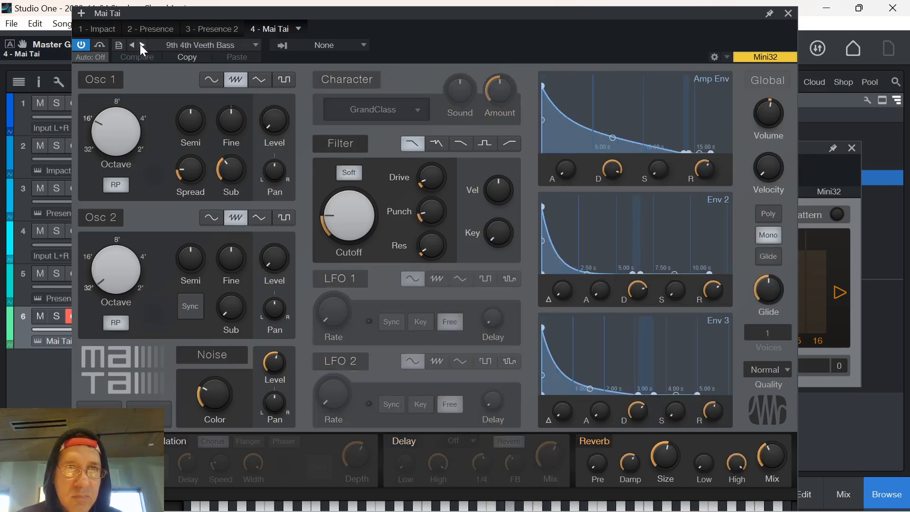
{"action": "left_click", "coordinate": [142, 45]}
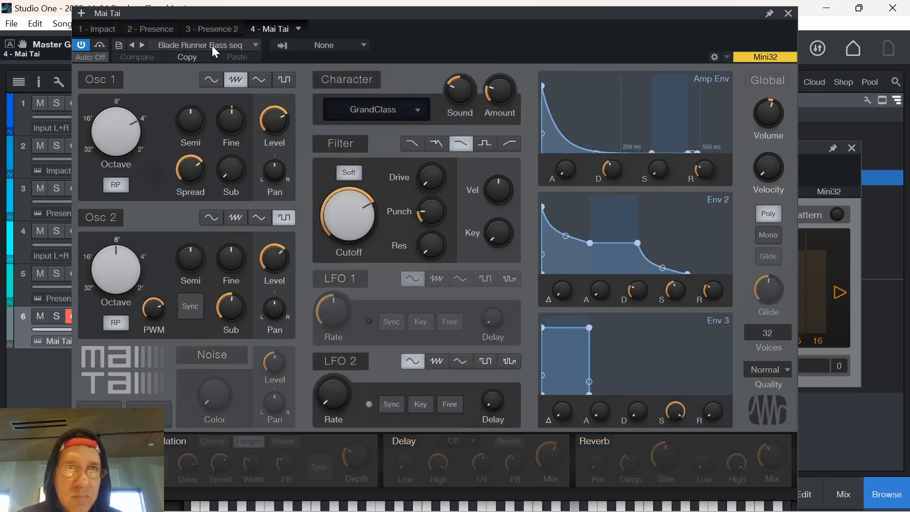
{"action": "left_click", "coordinate": [144, 45]}
{"action": "left_click", "coordinate": [143, 45]}
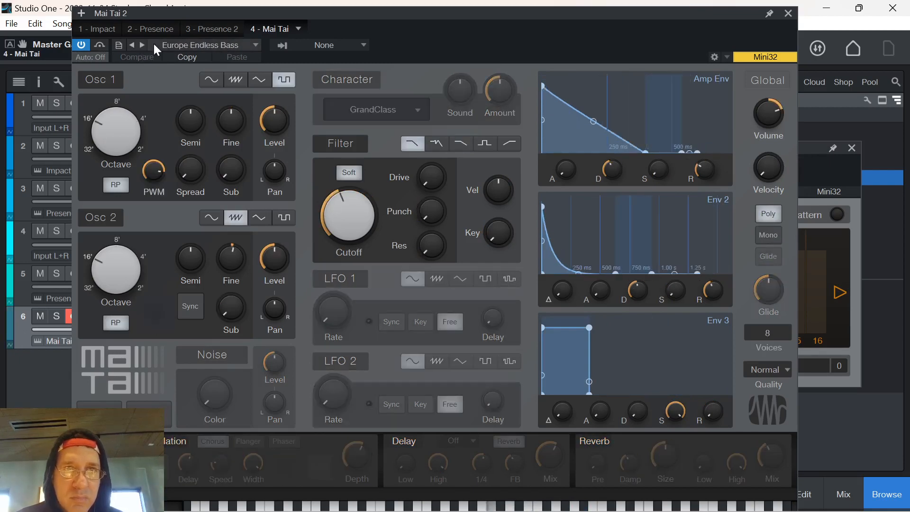
Try the 20th Century Synth Box Lead presets starting with Airwaves Lead and load Metropolis Lead
{"action": "left_click", "coordinate": [175, 41]}
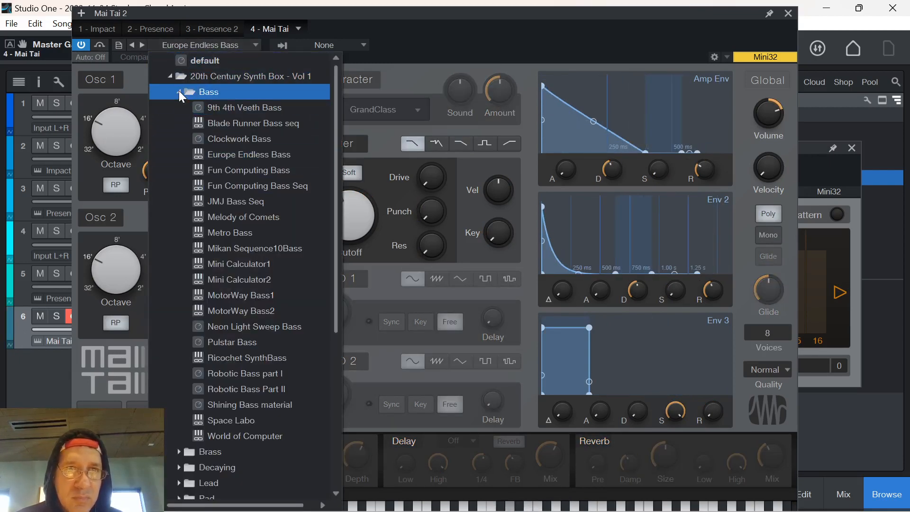
{"action": "left_click", "coordinate": [178, 91]}
{"action": "left_click", "coordinate": [178, 139]}
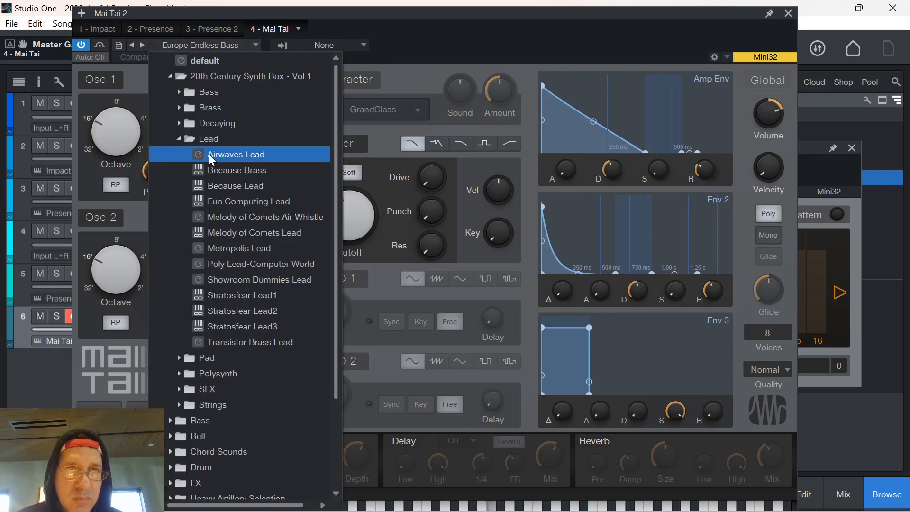
{"action": "left_click", "coordinate": [209, 154]}
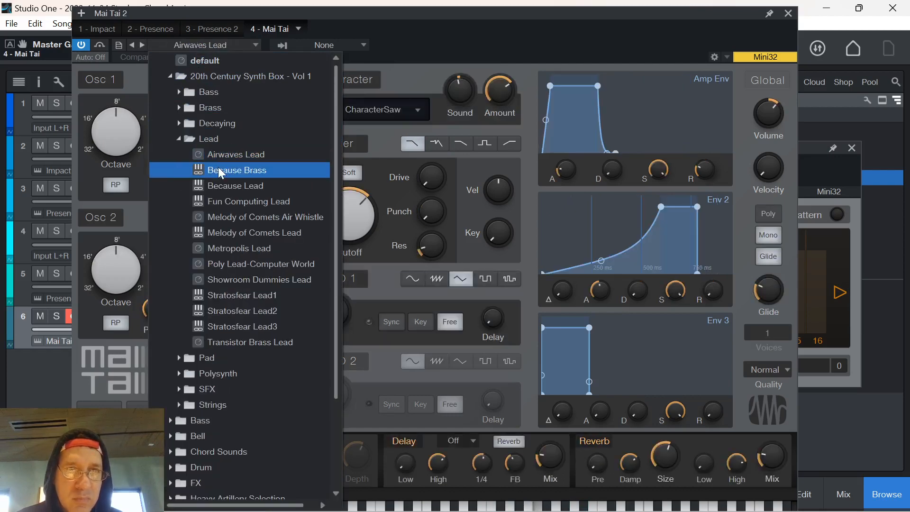
{"action": "left_click", "coordinate": [246, 169]}
{"action": "left_click", "coordinate": [142, 44]}
{"action": "left_click", "coordinate": [141, 43]}
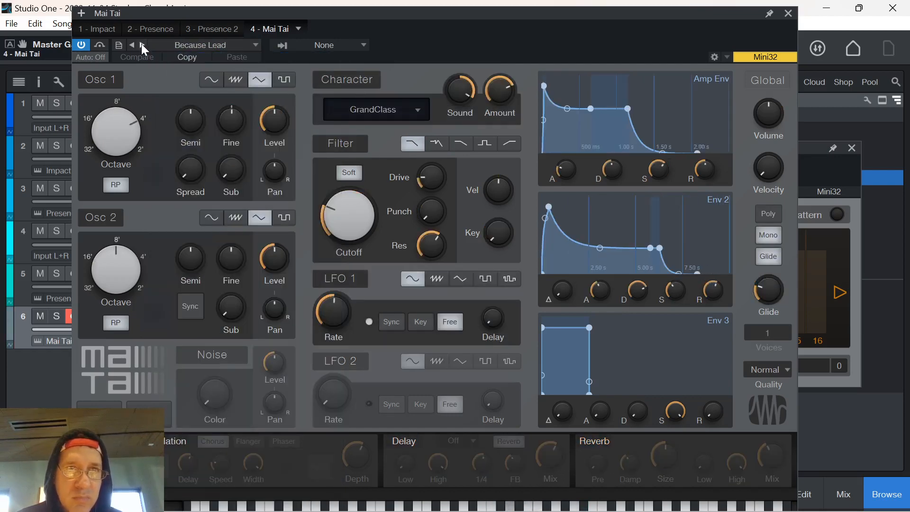
{"action": "left_click", "coordinate": [141, 44]}
{"action": "left_click", "coordinate": [141, 43]}
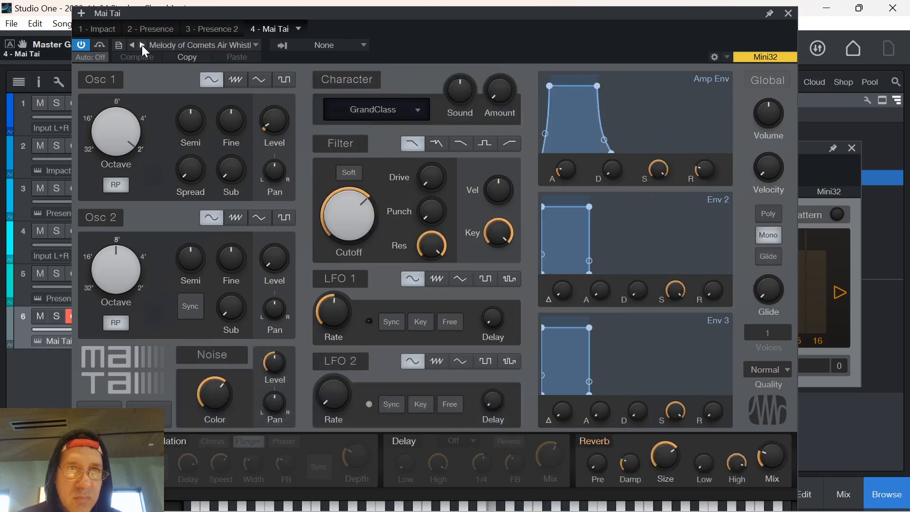
{"action": "left_click", "coordinate": [142, 44]}
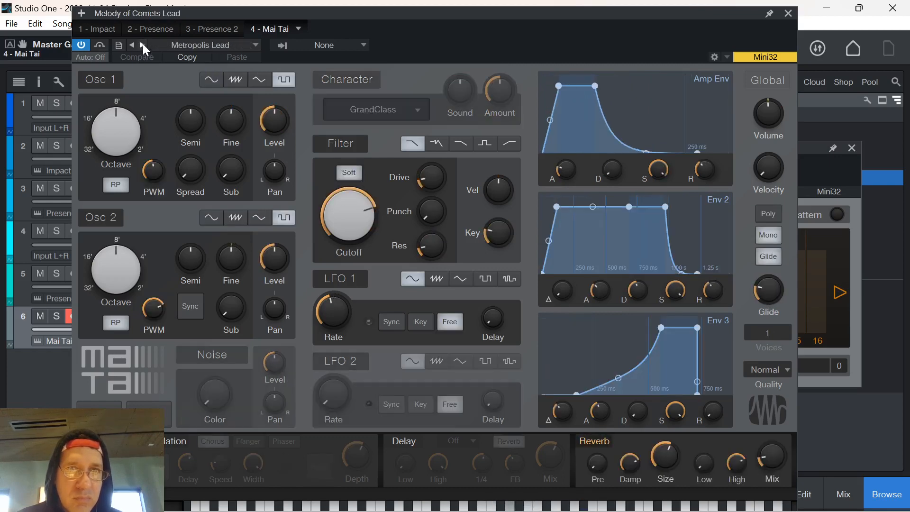
Lower the global volume and filter cutoff of the Metropolis Lead patch and show the modulation matrix
{"action": "left_click_drag", "start_coordinate": [757, 110], "coordinate": [758, 153]}
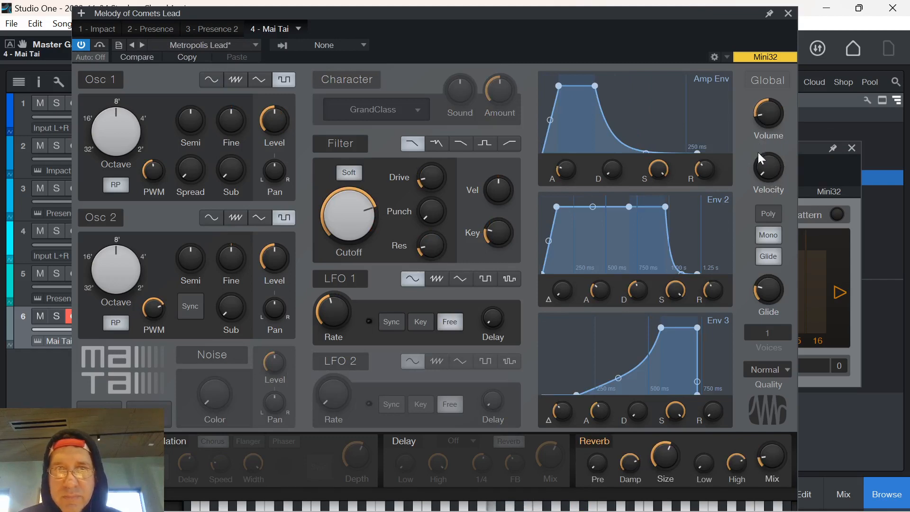
{"action": "left_click_drag", "start_coordinate": [350, 229], "coordinate": [349, 238]}
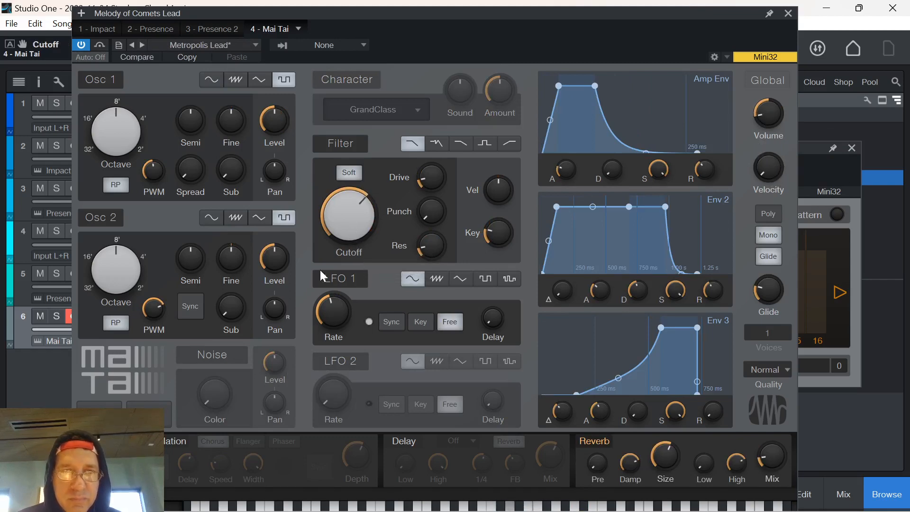
{"action": "left_click", "coordinate": [104, 445]}
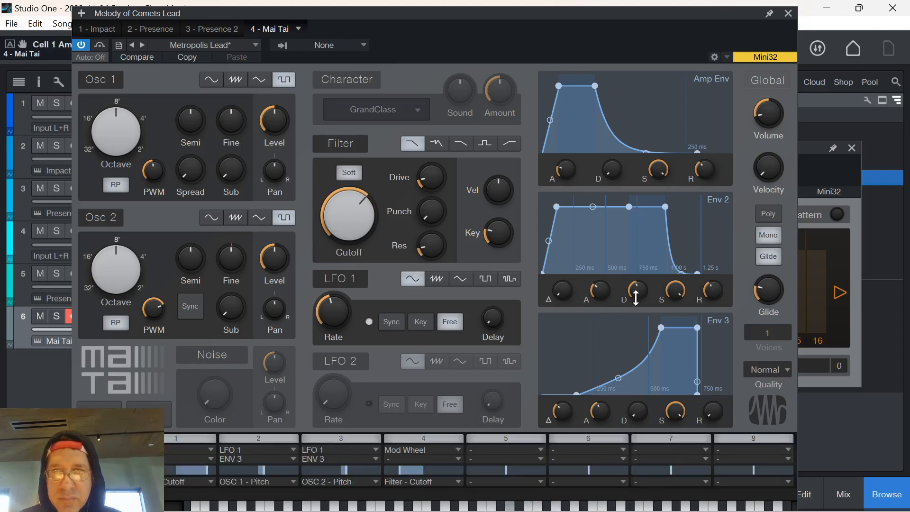
Shape Env 2 with minimal attack, sustain and release and a short decay, and lower the filter cutoff to 632.5 Hz
{"action": "left_click_drag", "start_coordinate": [636, 297], "coordinate": [627, 341]}
{"action": "left_click_drag", "start_coordinate": [601, 304], "coordinate": [621, 309]}
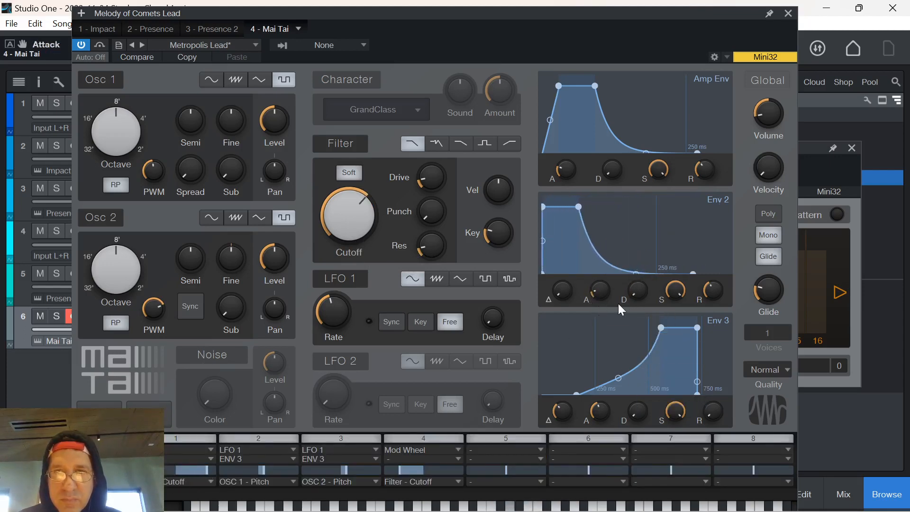
{"action": "left_click_drag", "start_coordinate": [713, 290], "coordinate": [714, 374]}
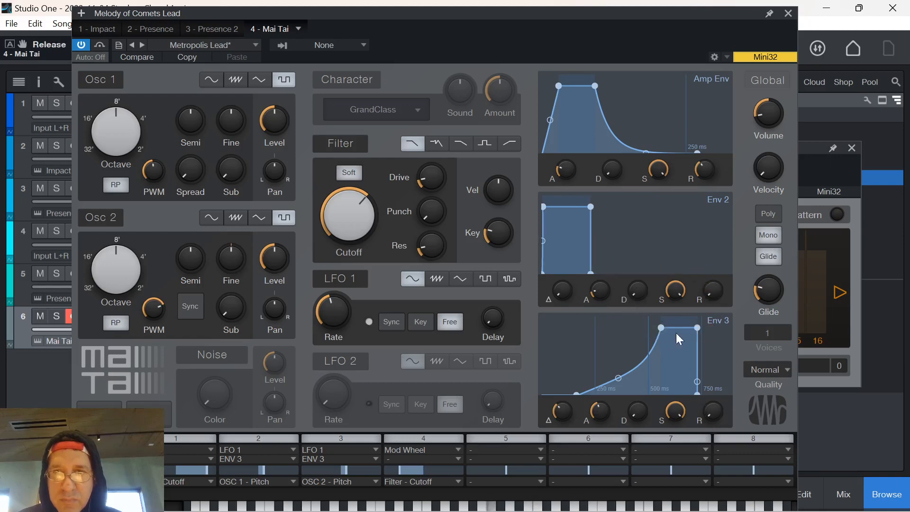
{"action": "left_click_drag", "start_coordinate": [675, 290], "coordinate": [678, 398]}
{"action": "left_click_drag", "start_coordinate": [638, 301], "coordinate": [622, 235]}
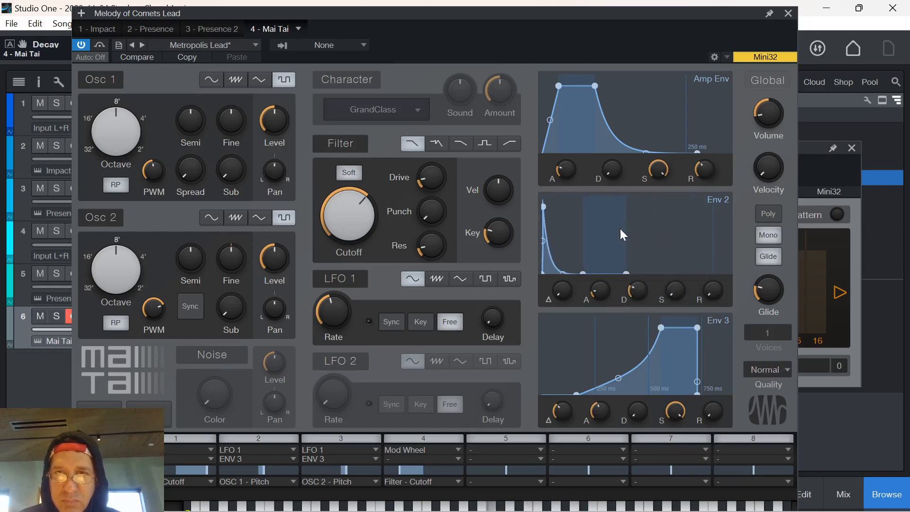
{"action": "left_click_drag", "start_coordinate": [632, 294], "coordinate": [635, 283]}
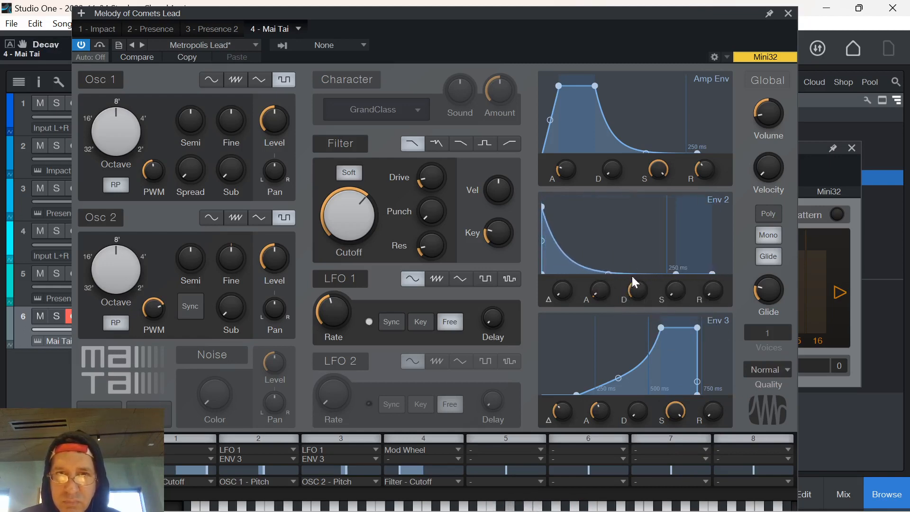
{"action": "left_click_drag", "start_coordinate": [367, 222], "coordinate": [367, 245]}
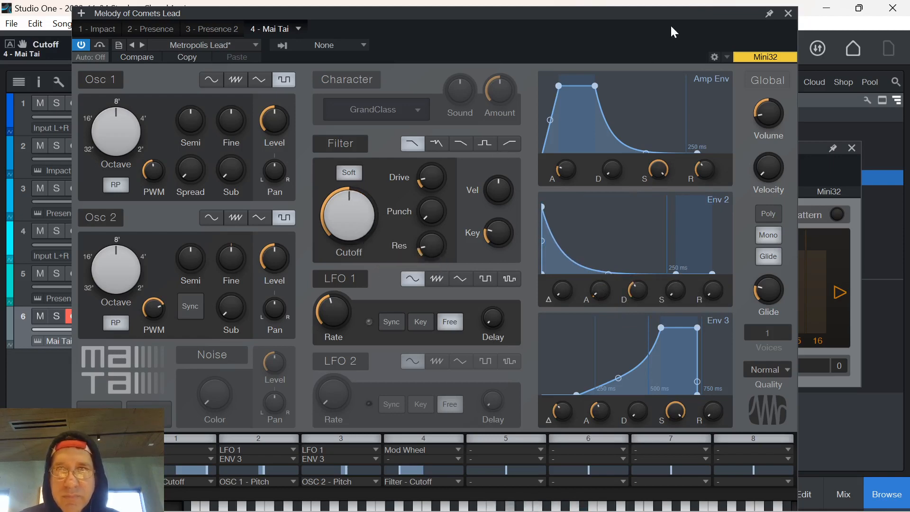
Close the Mai Tai and Arpeggiator windows and review the chord notes of the Mai Tai part
{"action": "left_click", "coordinate": [788, 14]}
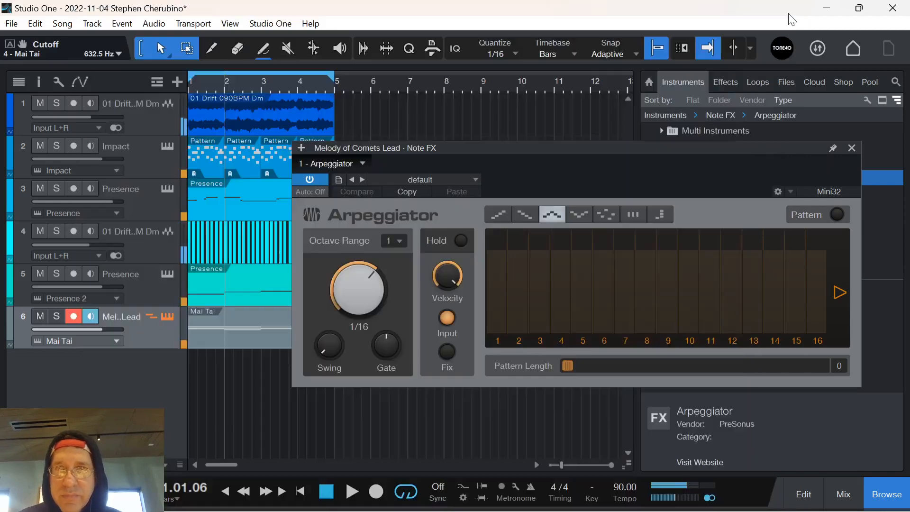
{"action": "left_click", "coordinate": [852, 148]}
{"action": "double_click", "coordinate": [269, 342]}
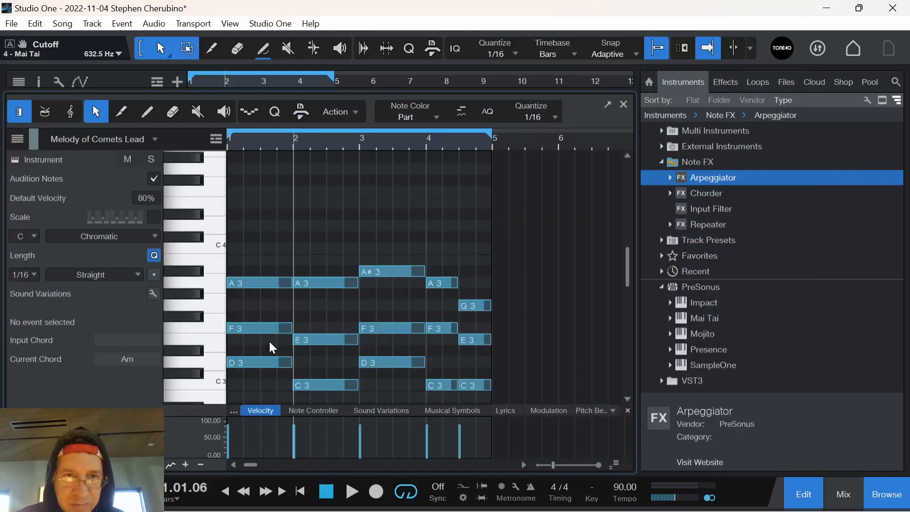
{"action": "left_click", "coordinate": [624, 105]}
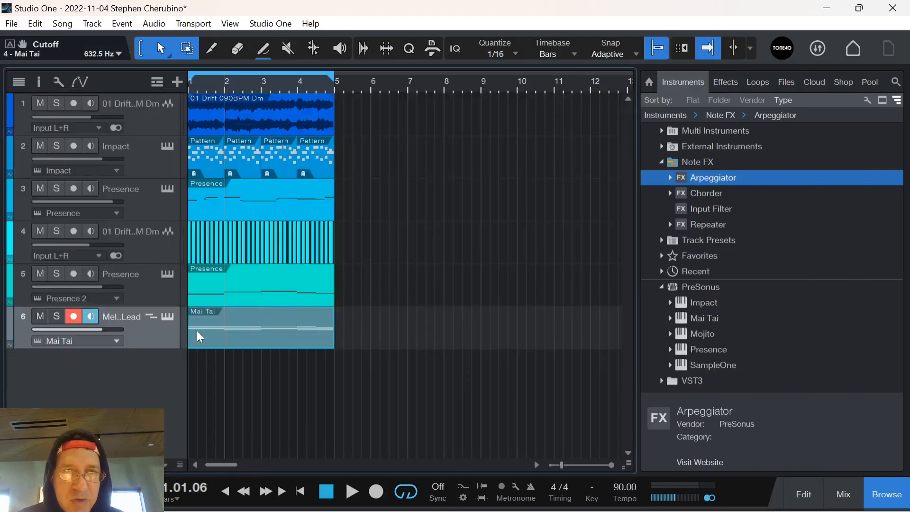
Add the filter cutoff automation of the Mai Tai synth to its track and close the synth window
{"action": "left_click", "coordinate": [168, 316]}
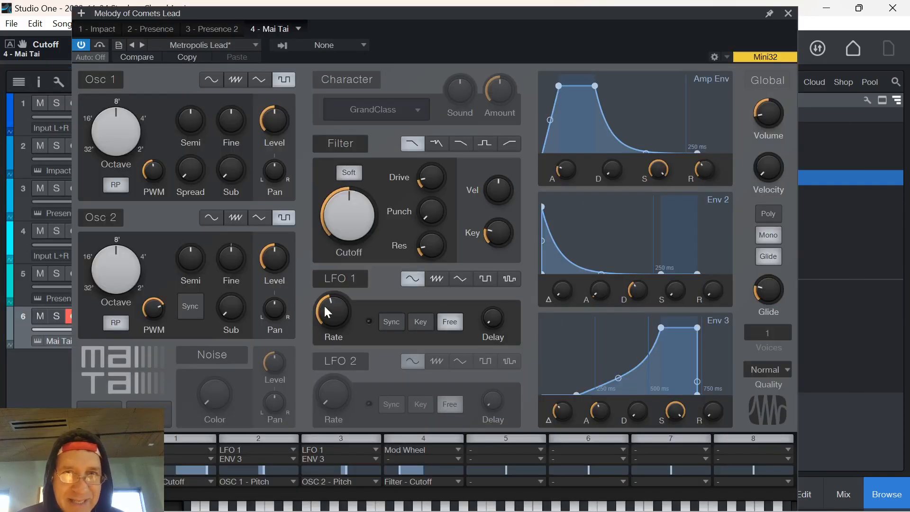
{"action": "right_click", "coordinate": [352, 215]}
{"action": "left_click", "coordinate": [387, 265]}
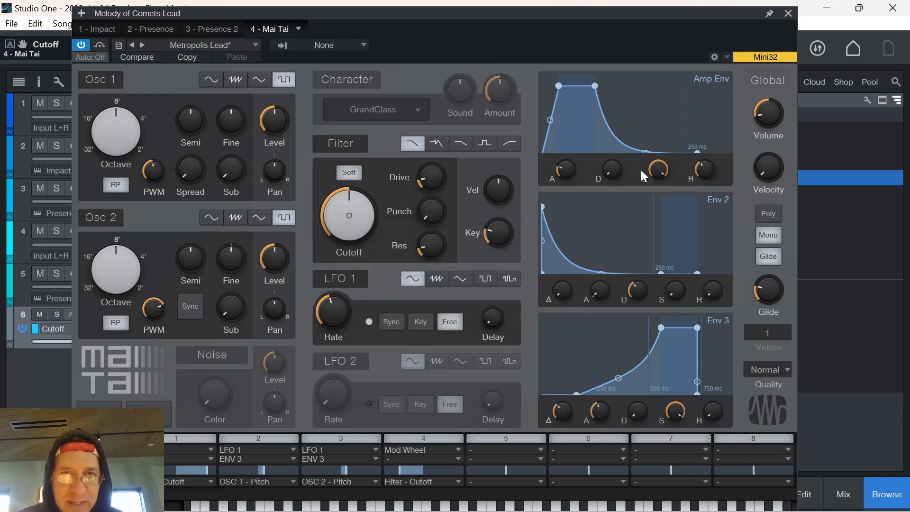
{"action": "left_click", "coordinate": [788, 13]}
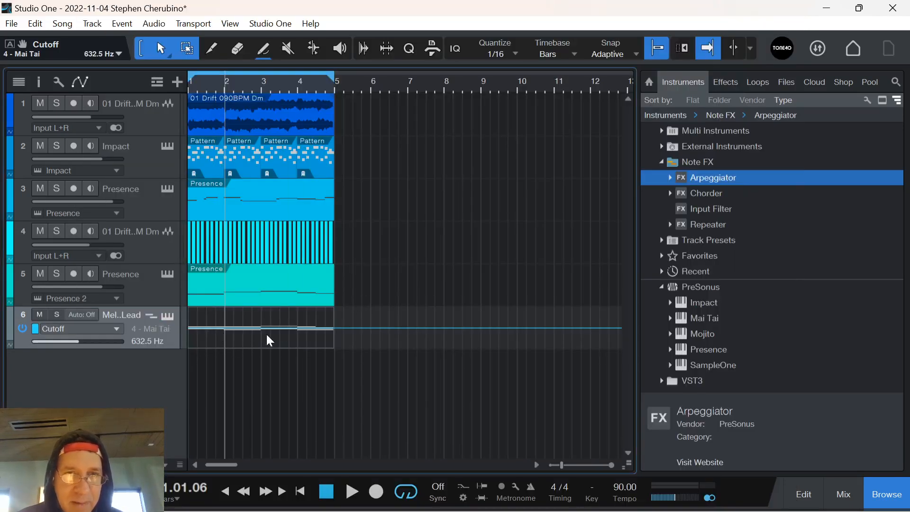
Enlarge the Mai Tai track and draw a rising cutoff automation ramp from bar 1 to bar 5, playing the loop
{"action": "left_click_drag", "start_coordinate": [233, 333], "coordinate": [171, 442]}
{"action": "left_click_drag", "start_coordinate": [189, 392], "coordinate": [335, 330]}
{"action": "key", "text": "space"}
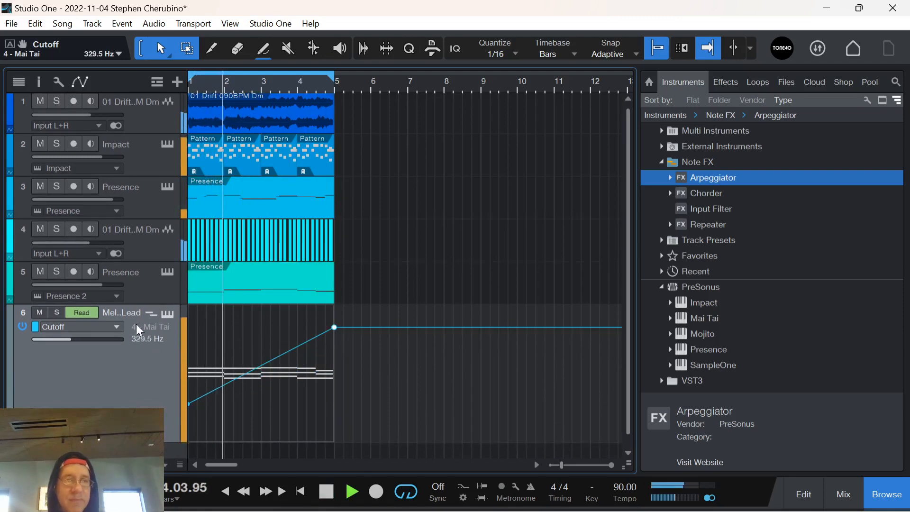
Set the Mai Tai master gain to -18.4 dB while the loop plays
{"action": "left_click", "coordinate": [169, 273]}
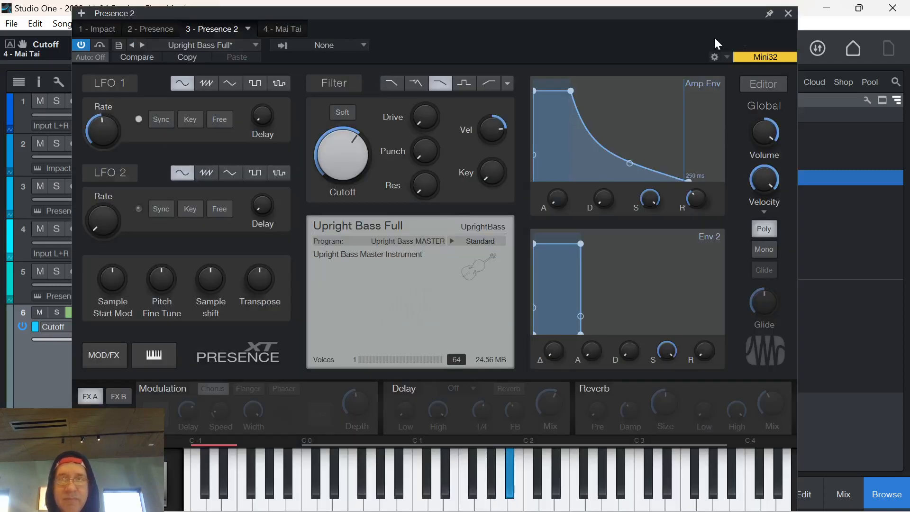
{"action": "left_click", "coordinate": [788, 13]}
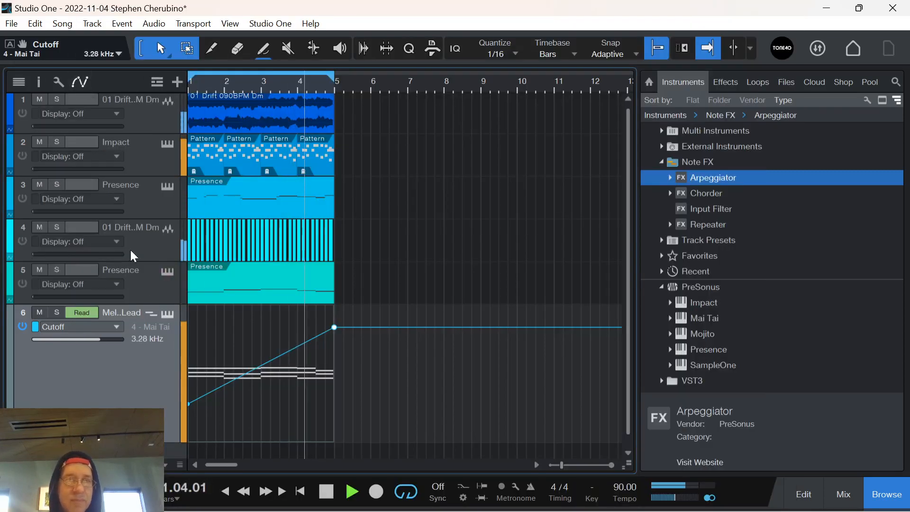
{"action": "scroll", "coordinate": [152, 282], "scroll_direction": "down", "scroll_amount": 1}
{"action": "left_click", "coordinate": [167, 298]}
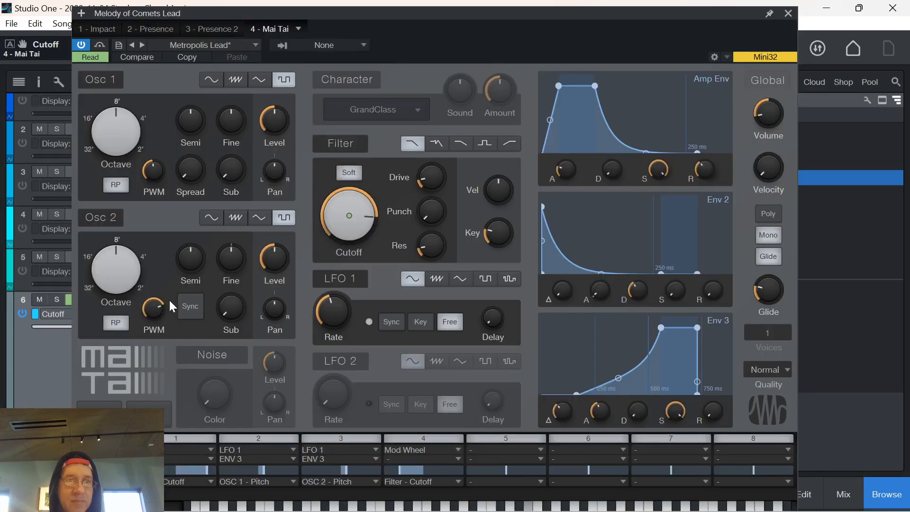
{"action": "left_click_drag", "start_coordinate": [768, 116], "coordinate": [766, 122]}
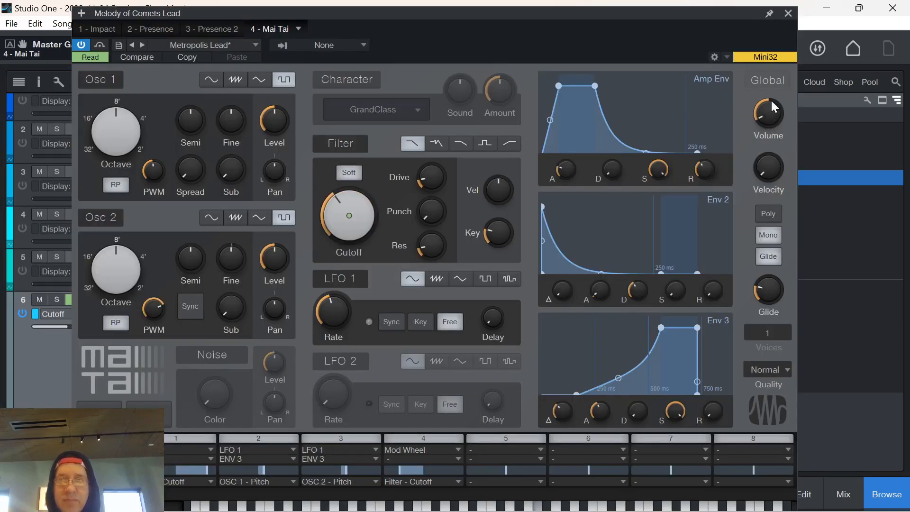
{"action": "left_click", "coordinate": [787, 12]}
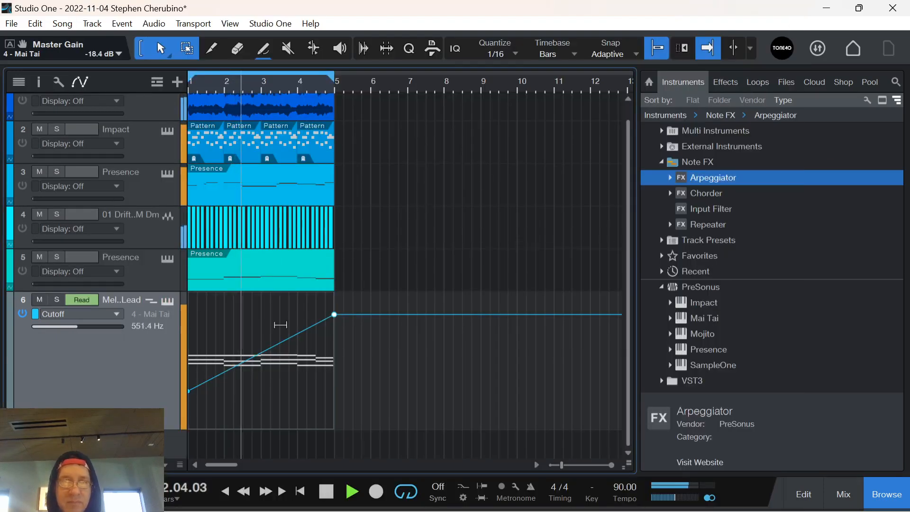
Reshape the cutoff automation into a late-rising curve with a point at bar 4, raising its start and end points
{"action": "left_click_drag", "start_coordinate": [261, 354], "coordinate": [306, 364]}
{"action": "left_click_drag", "start_coordinate": [337, 321], "coordinate": [337, 302]}
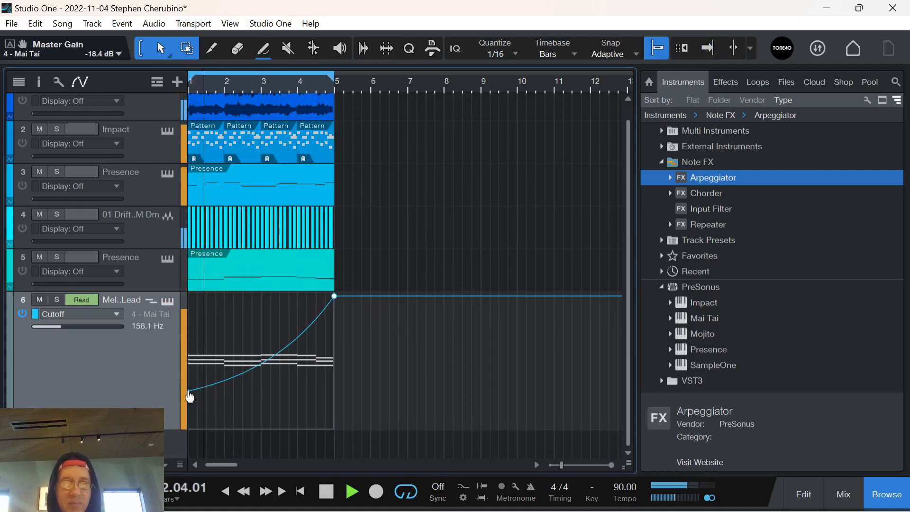
{"action": "left_click_drag", "start_coordinate": [189, 391], "coordinate": [189, 379]}
{"action": "left_click_drag", "start_coordinate": [277, 351], "coordinate": [295, 358]}
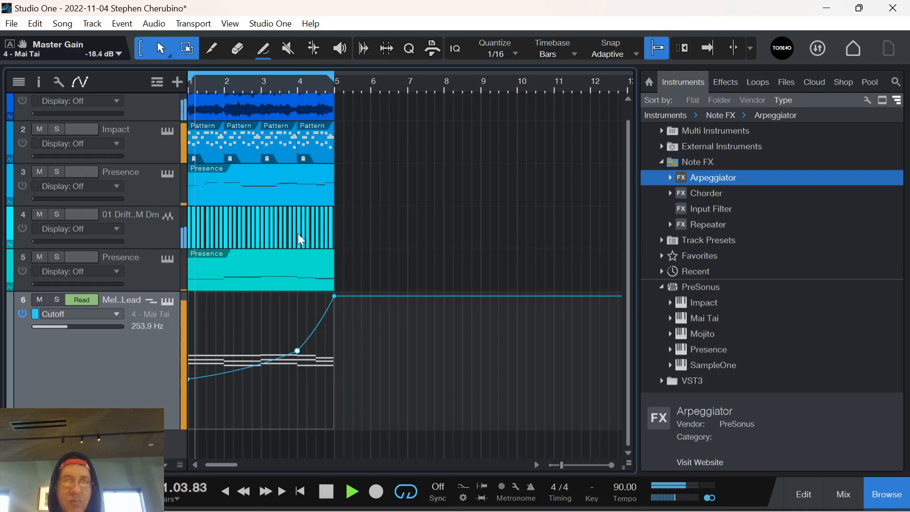
{"action": "left_click_drag", "start_coordinate": [189, 379], "coordinate": [194, 366]}
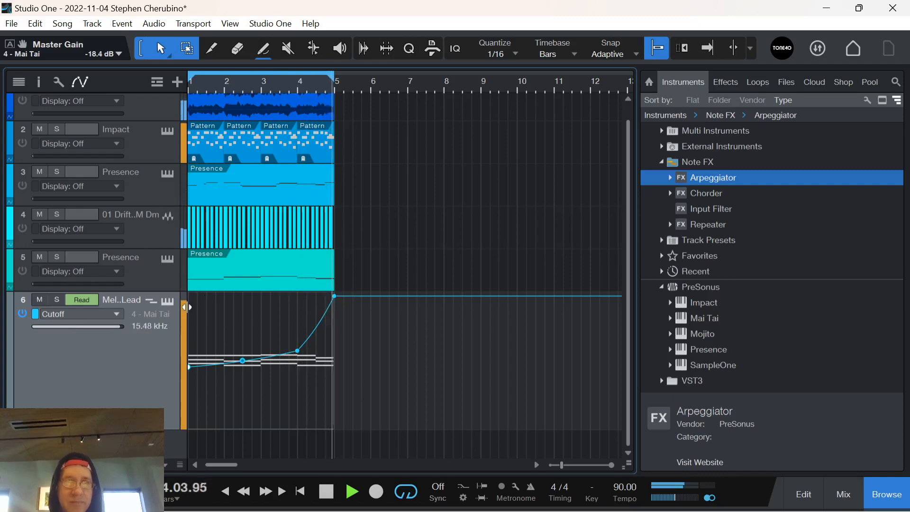
Set the Mai Tai master gain to -11.4 dB and audition the track soloed and in the full mix
{"action": "left_click", "coordinate": [168, 302]}
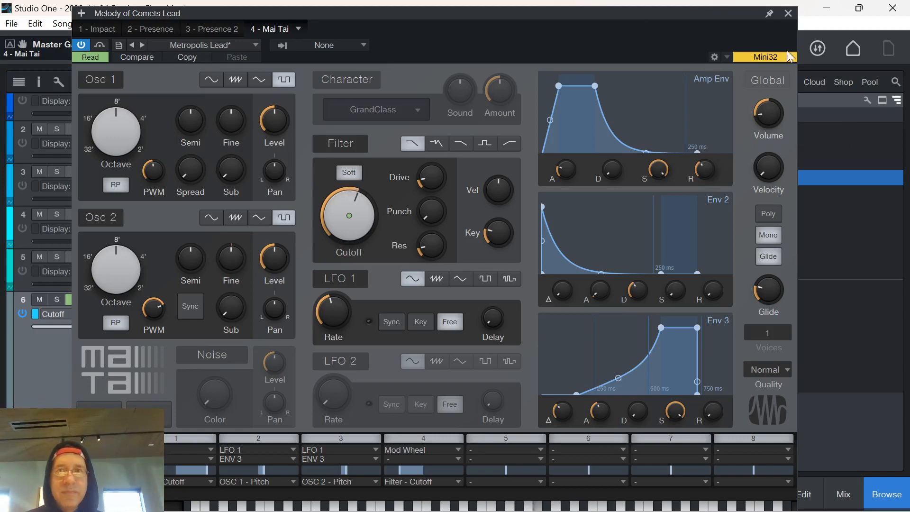
{"action": "left_click", "coordinate": [789, 13]}
{"action": "left_click", "coordinate": [56, 300]}
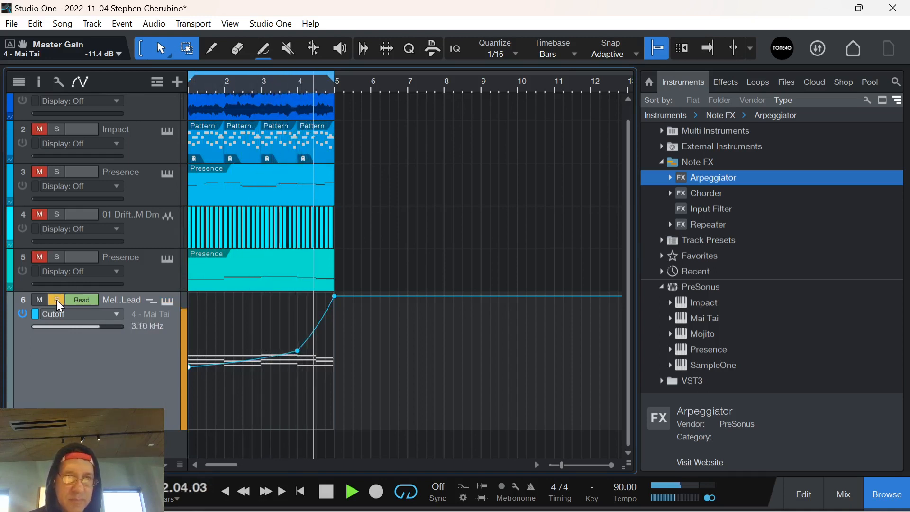
{"action": "left_click", "coordinate": [55, 300]}
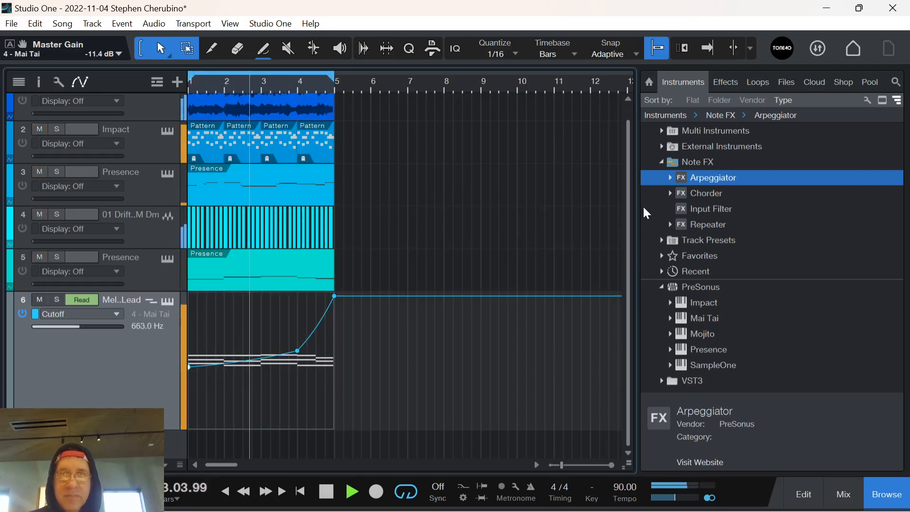
{"action": "left_click_drag", "start_coordinate": [626, 197], "coordinate": [630, 163]}
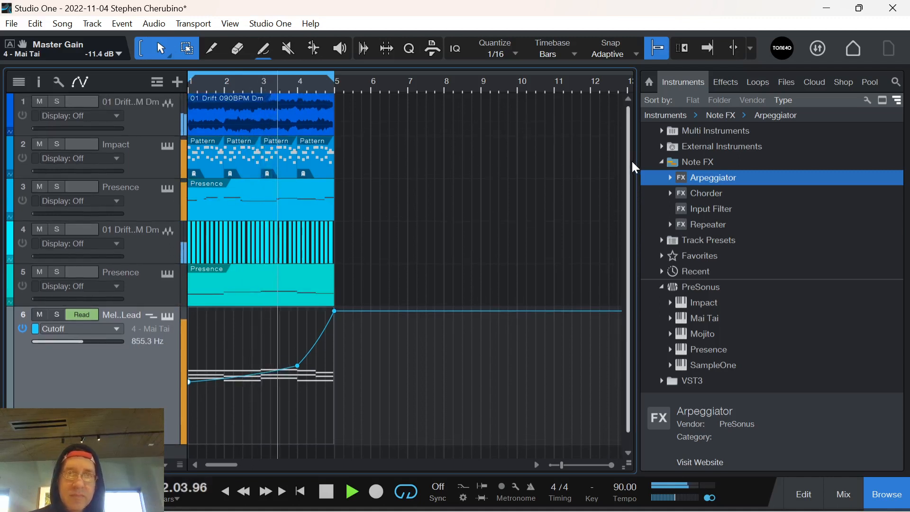
{"action": "left_click", "coordinate": [332, 494]}
{"action": "mouse_move", "coordinate": [613, 502]}
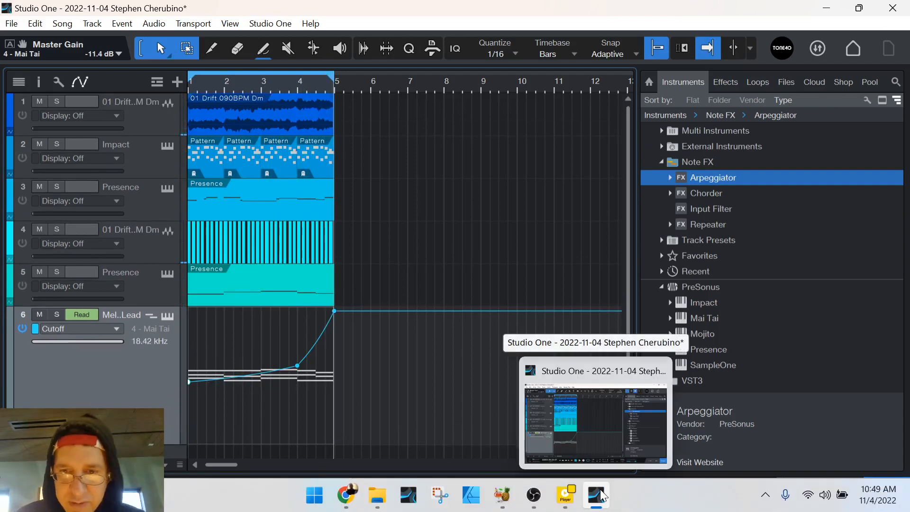
{"action": "mouse_move", "coordinate": [534, 497]}
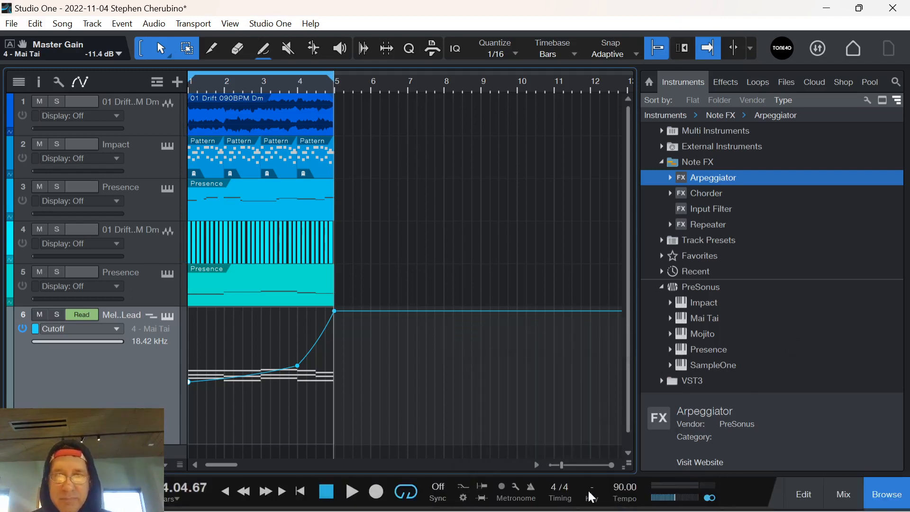
{"action": "mouse_move", "coordinate": [559, 511]}
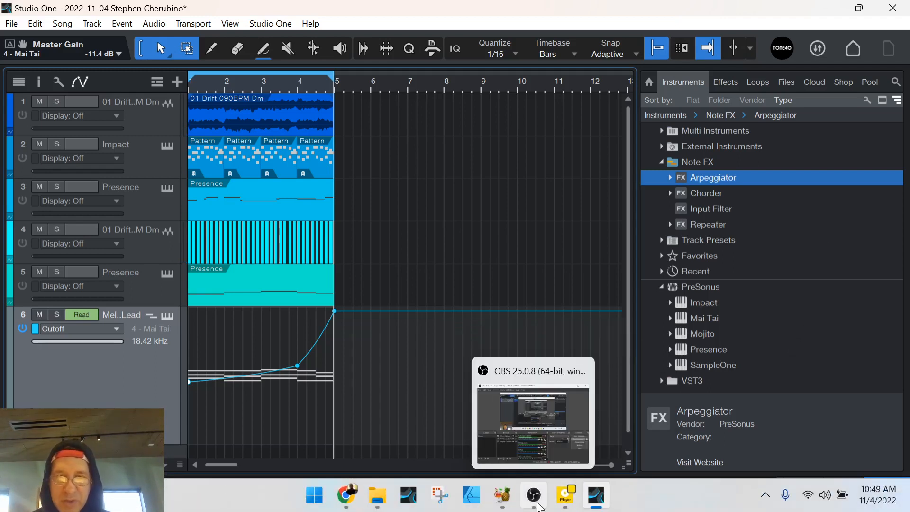